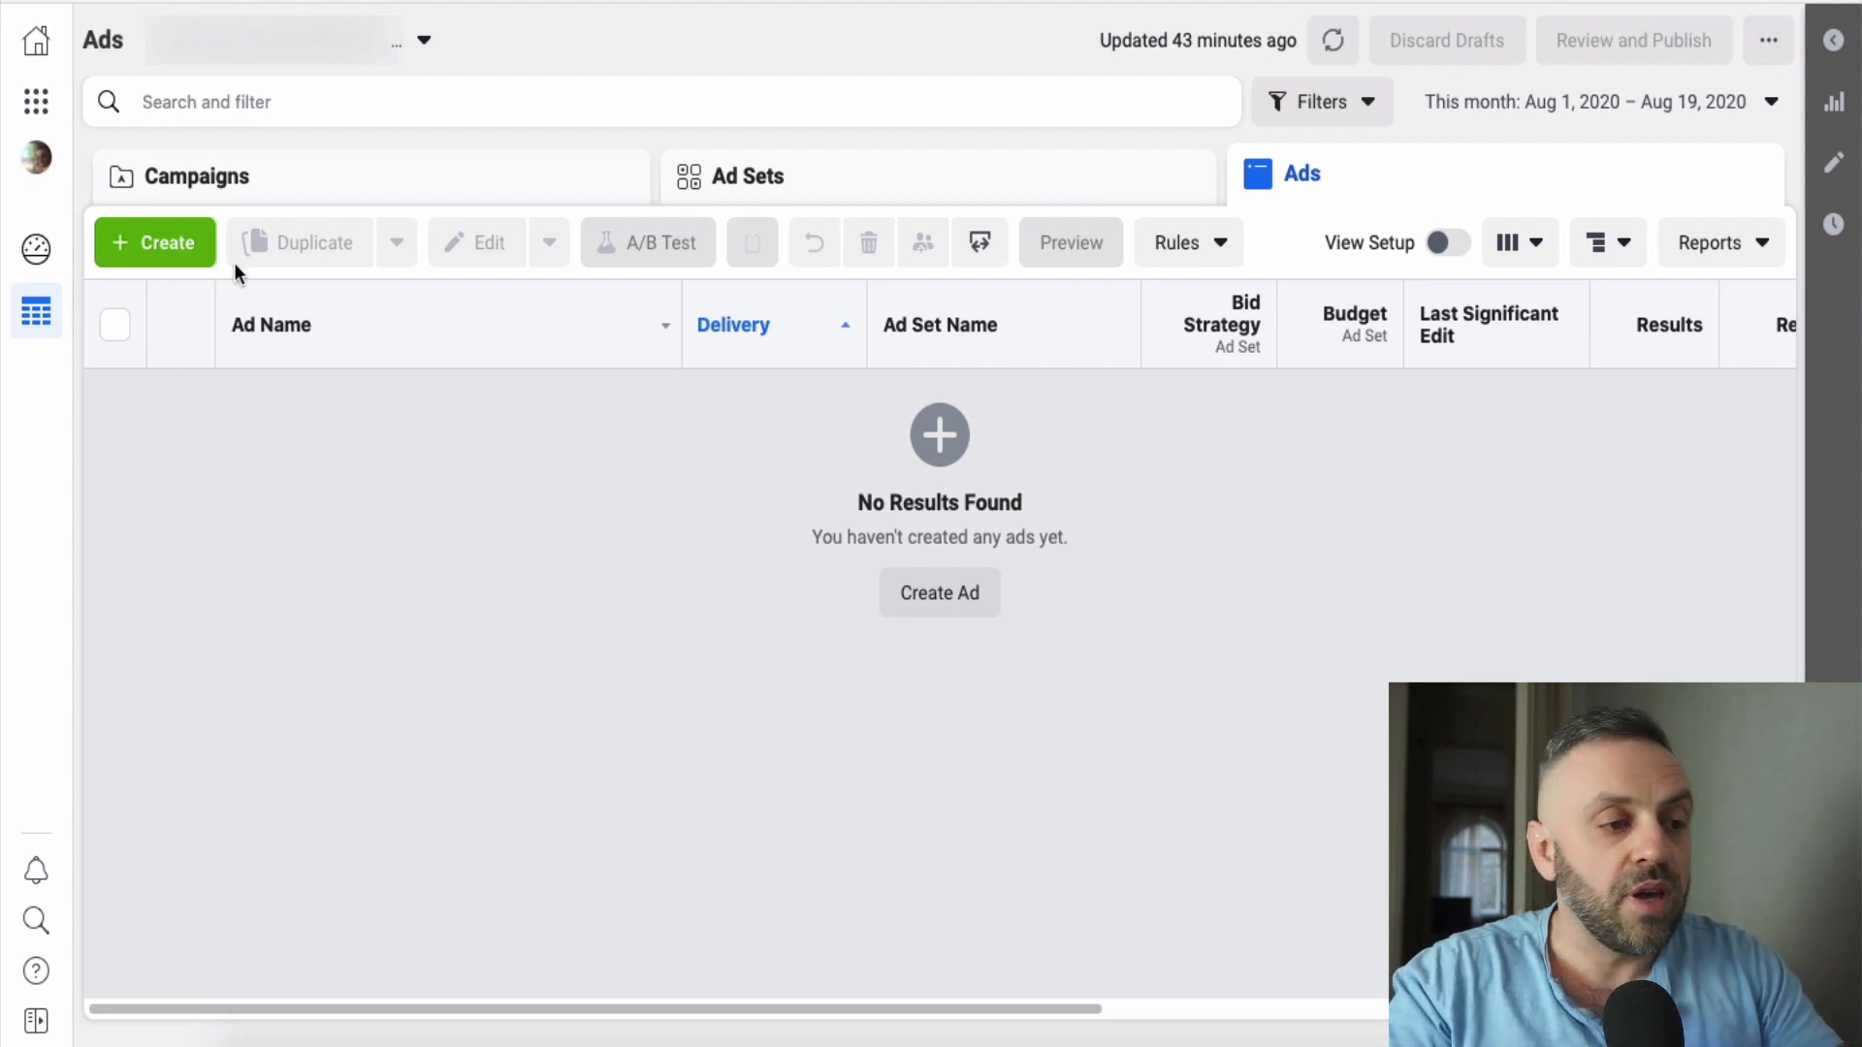
- Start a new campaign and name it HisSecret1
left_click(155, 243)
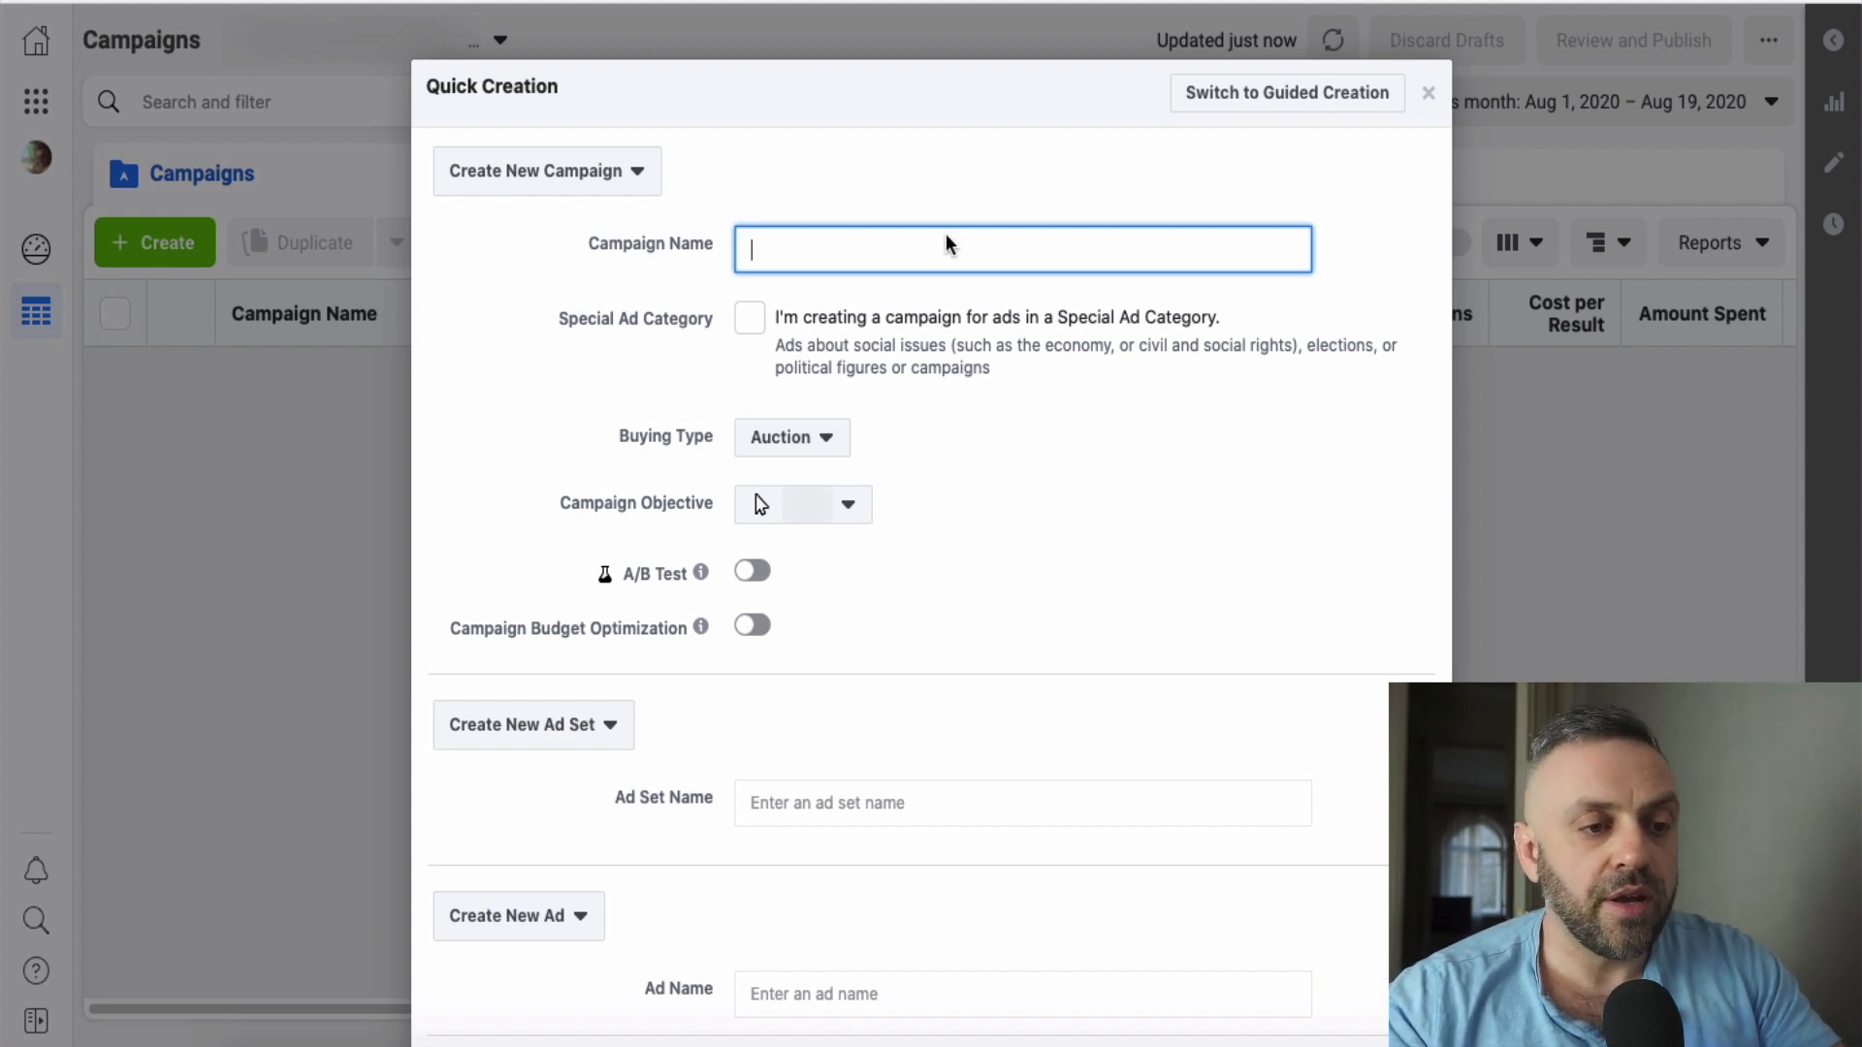
type("C")
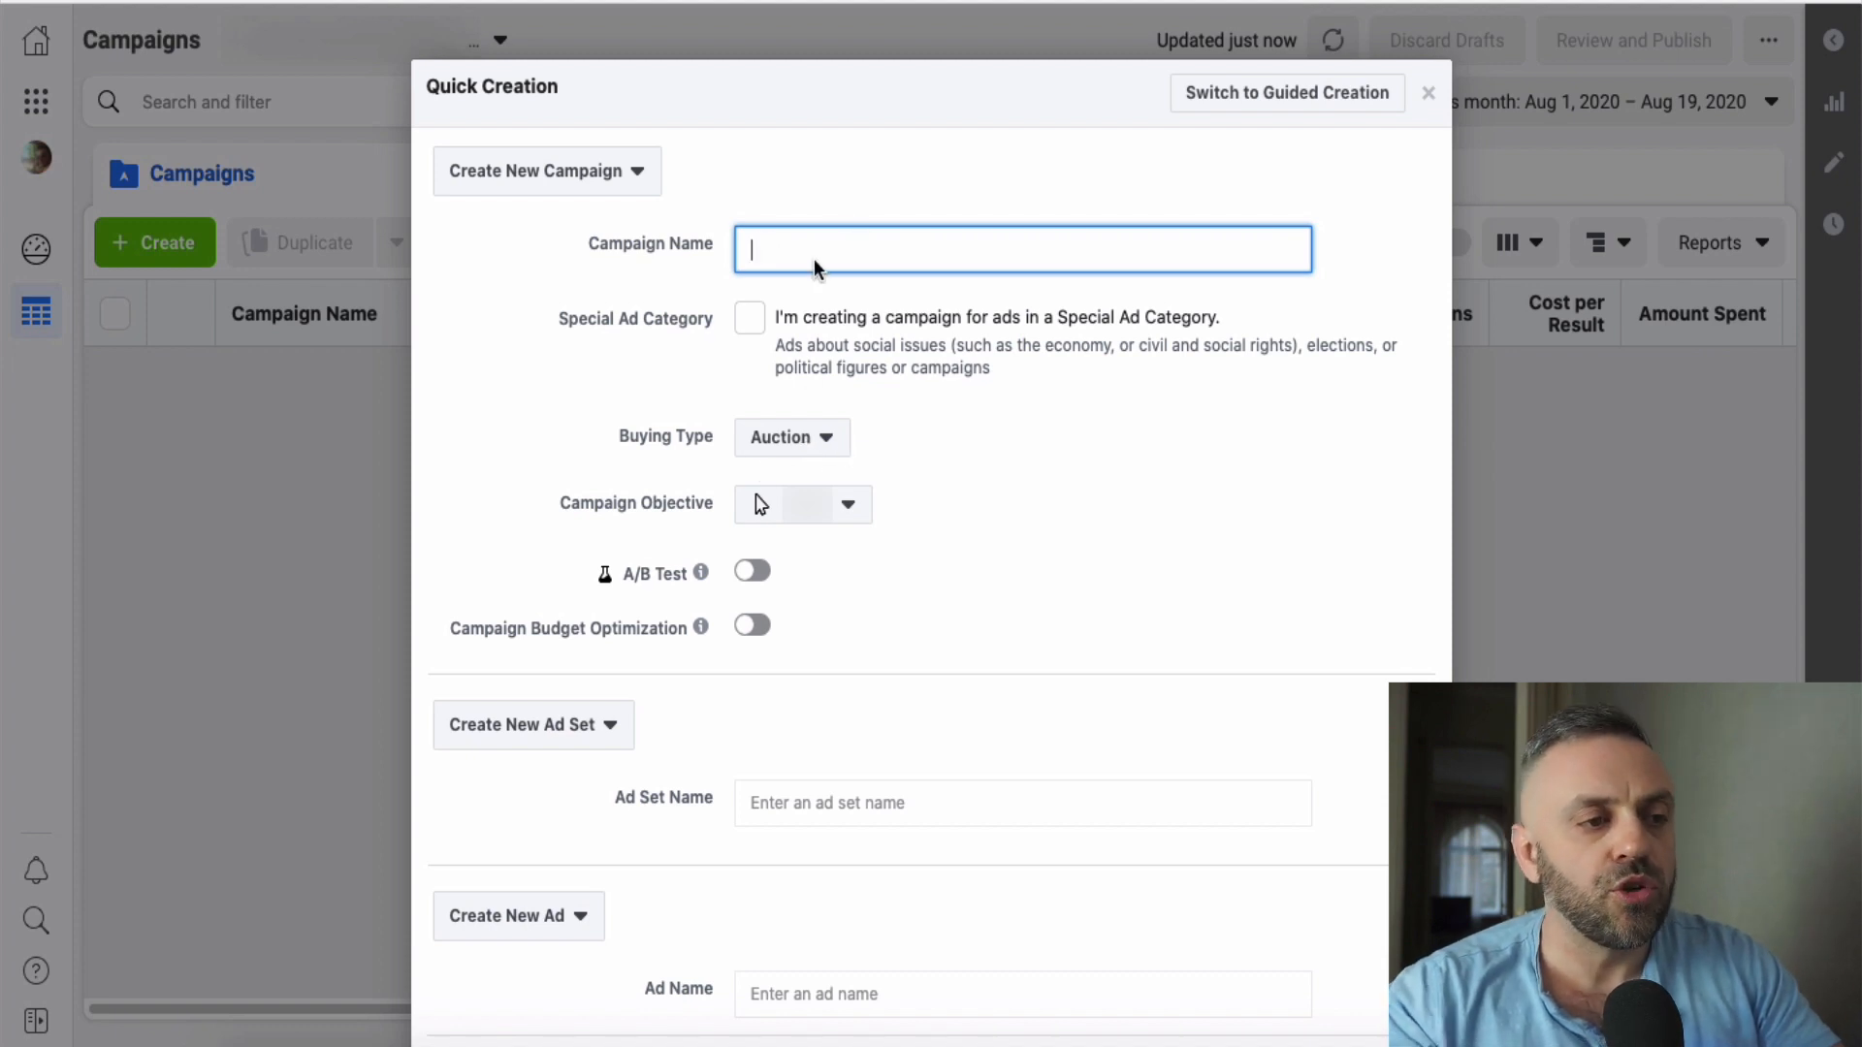
type("H")
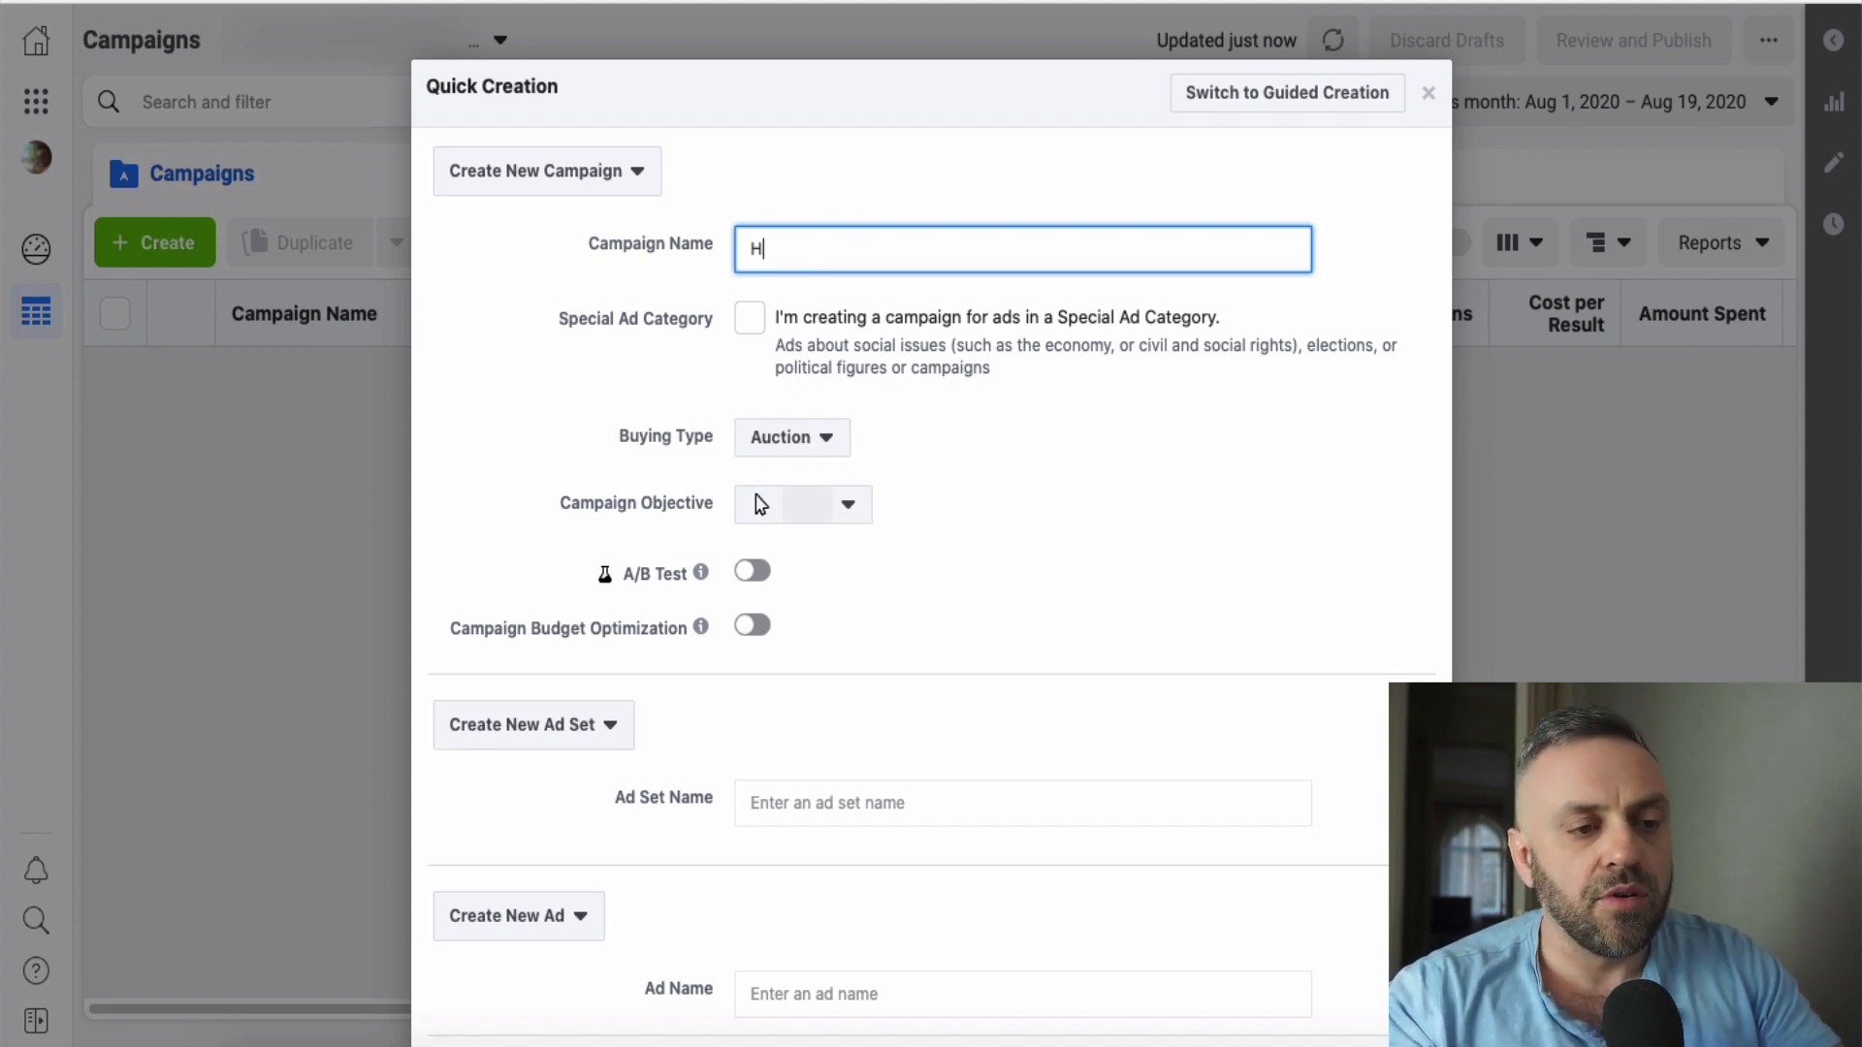
type("isSecret1")
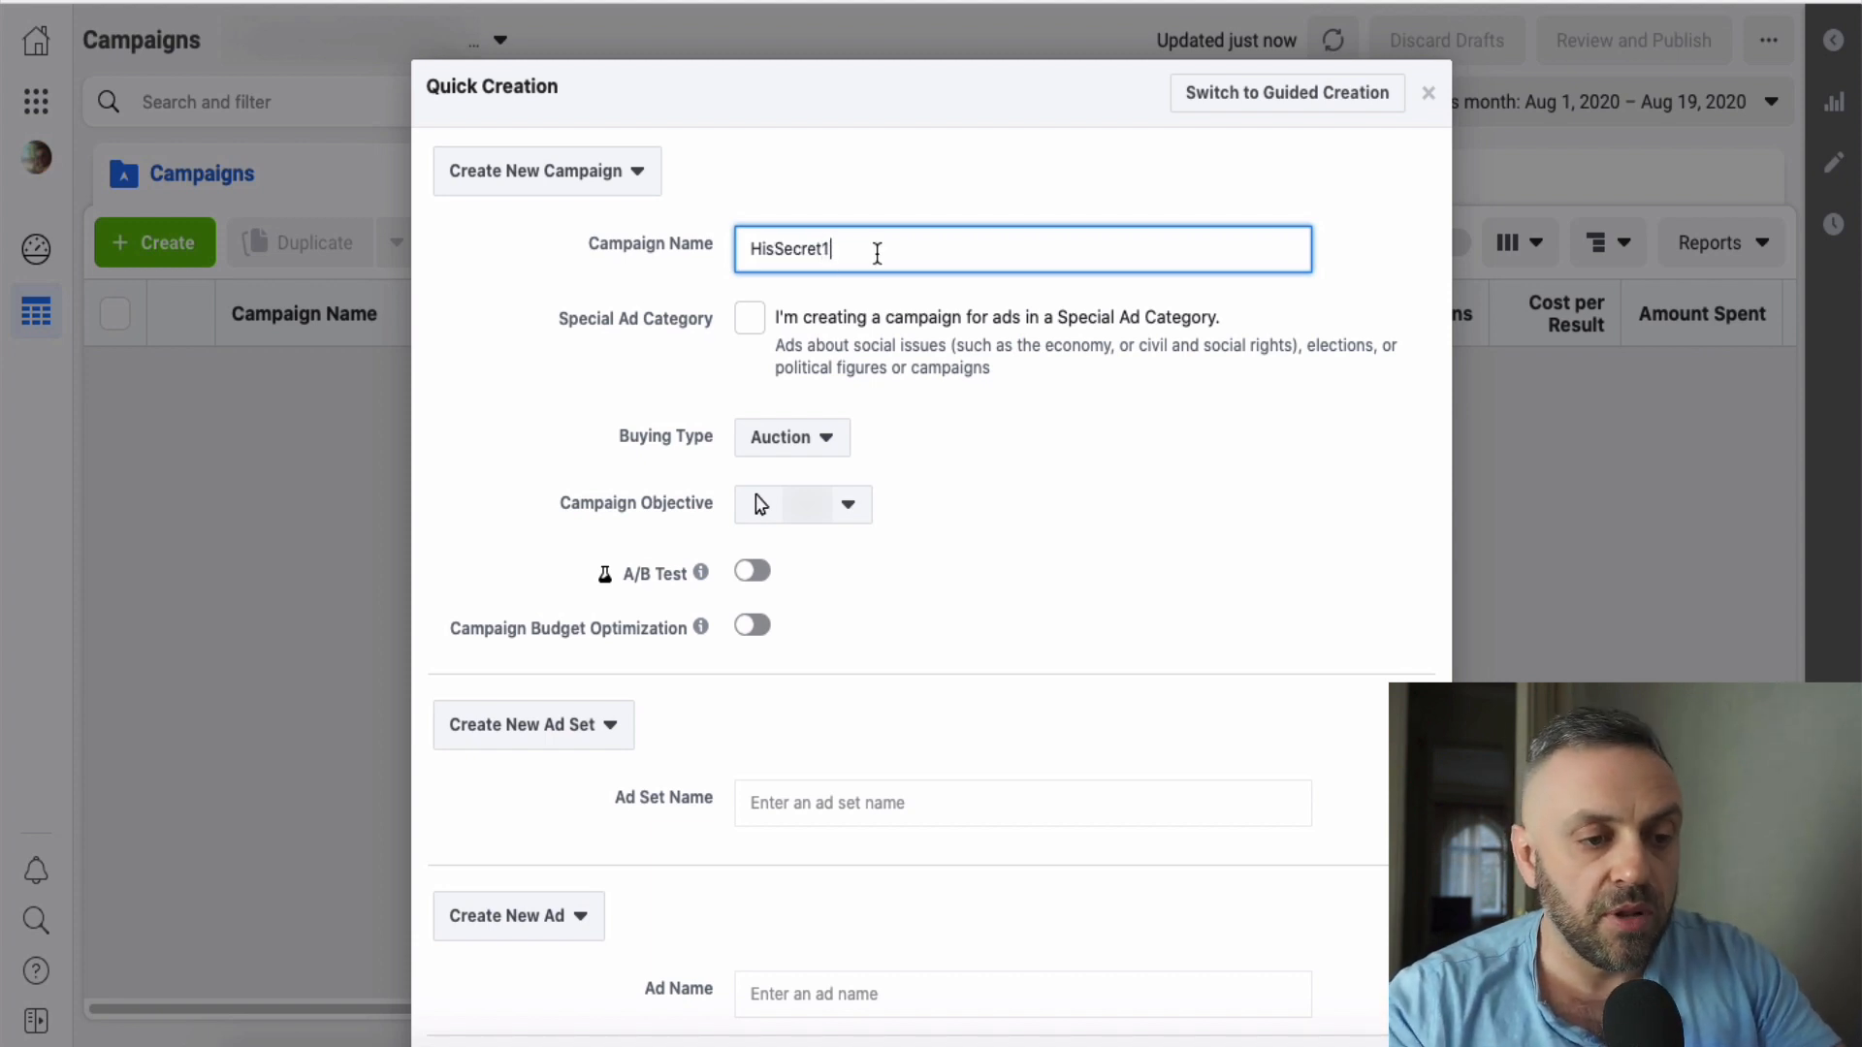
- Name the new ad set ADS1 and the new ad AD1, and save the campaign to drafts
scroll(991, 432, "down", 3)
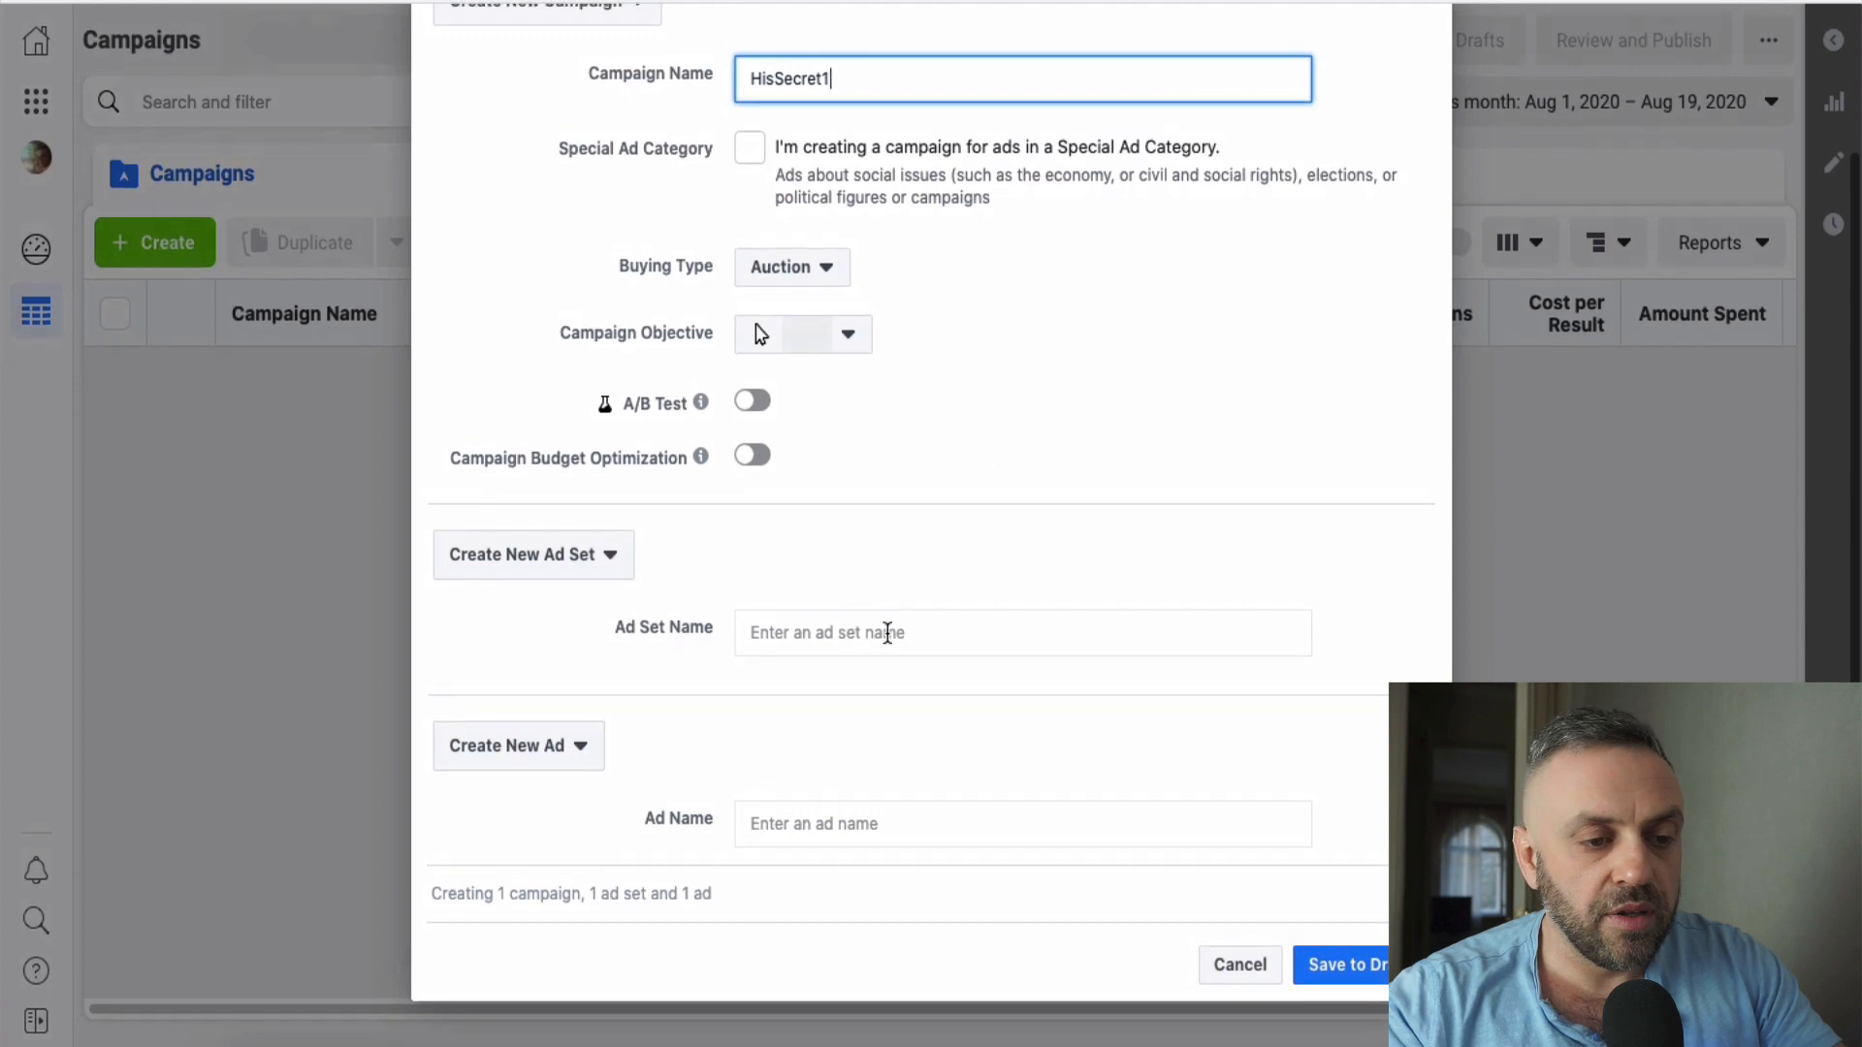
left_click(887, 632)
type("ADS1")
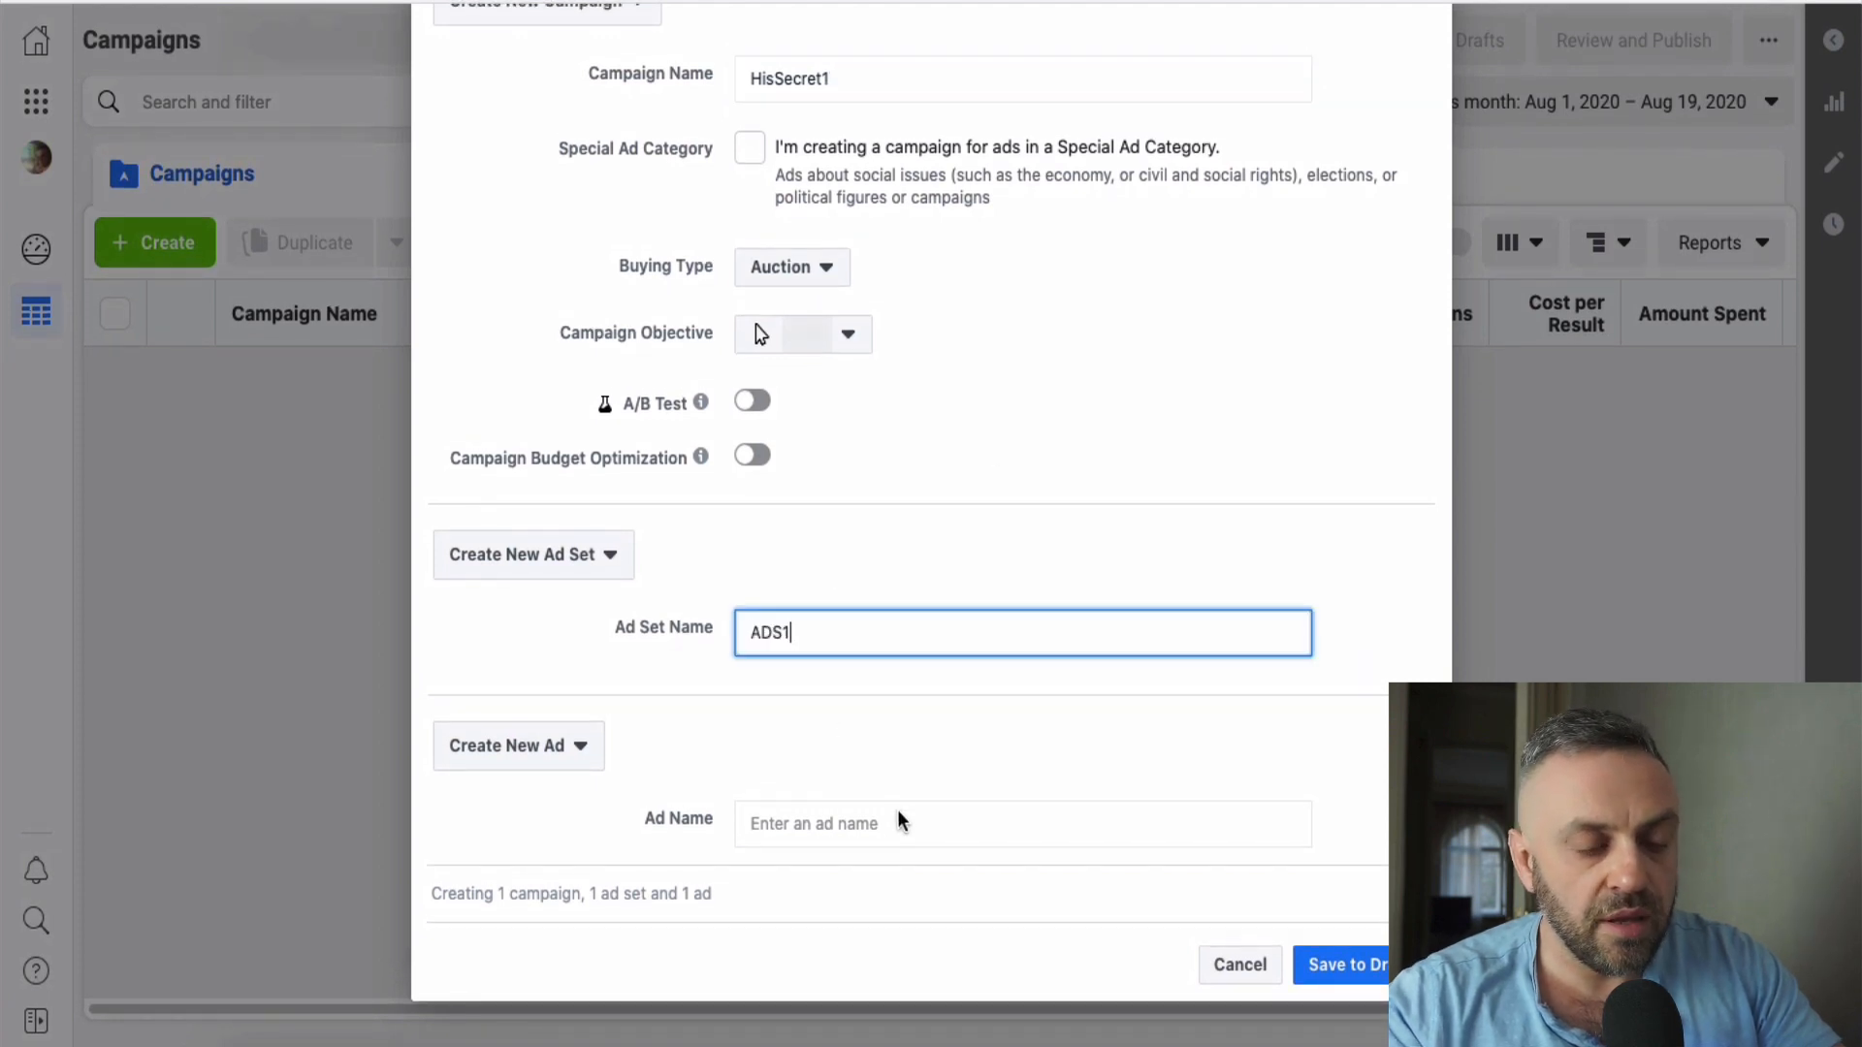
left_click(902, 820)
type("AD1")
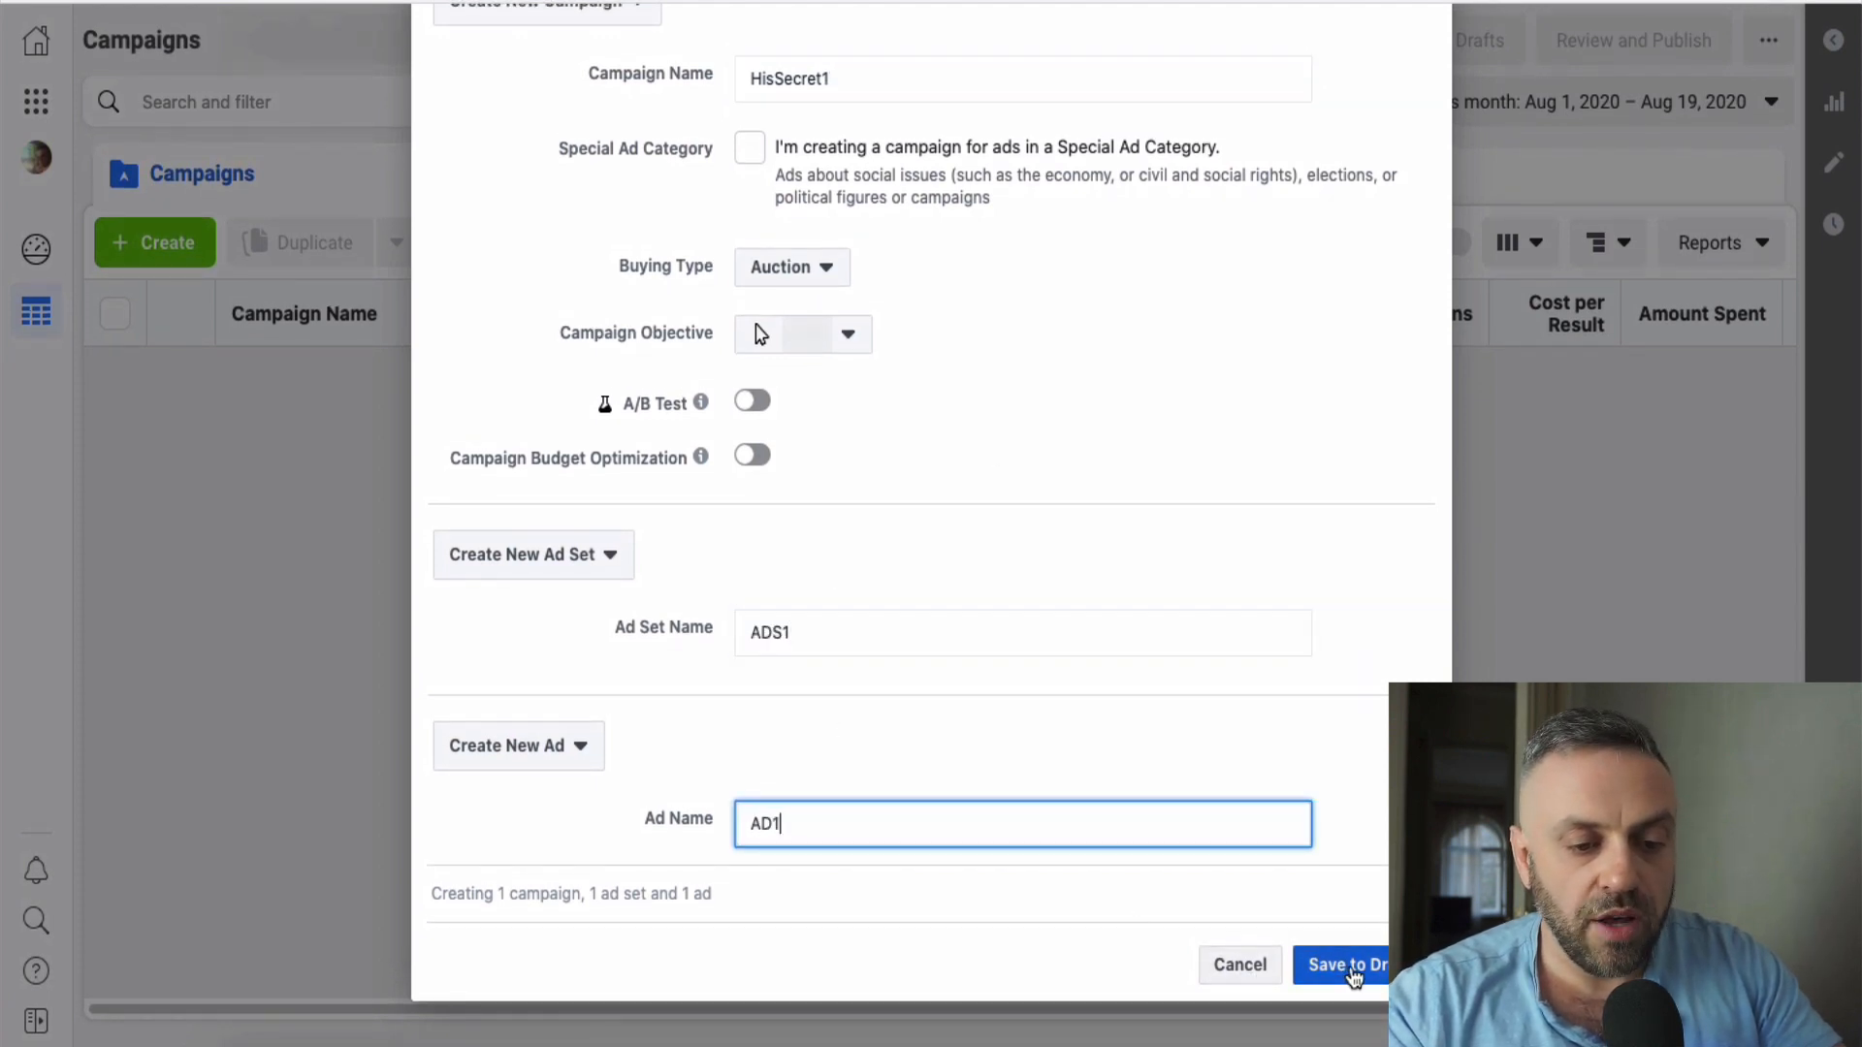
left_click(1348, 965)
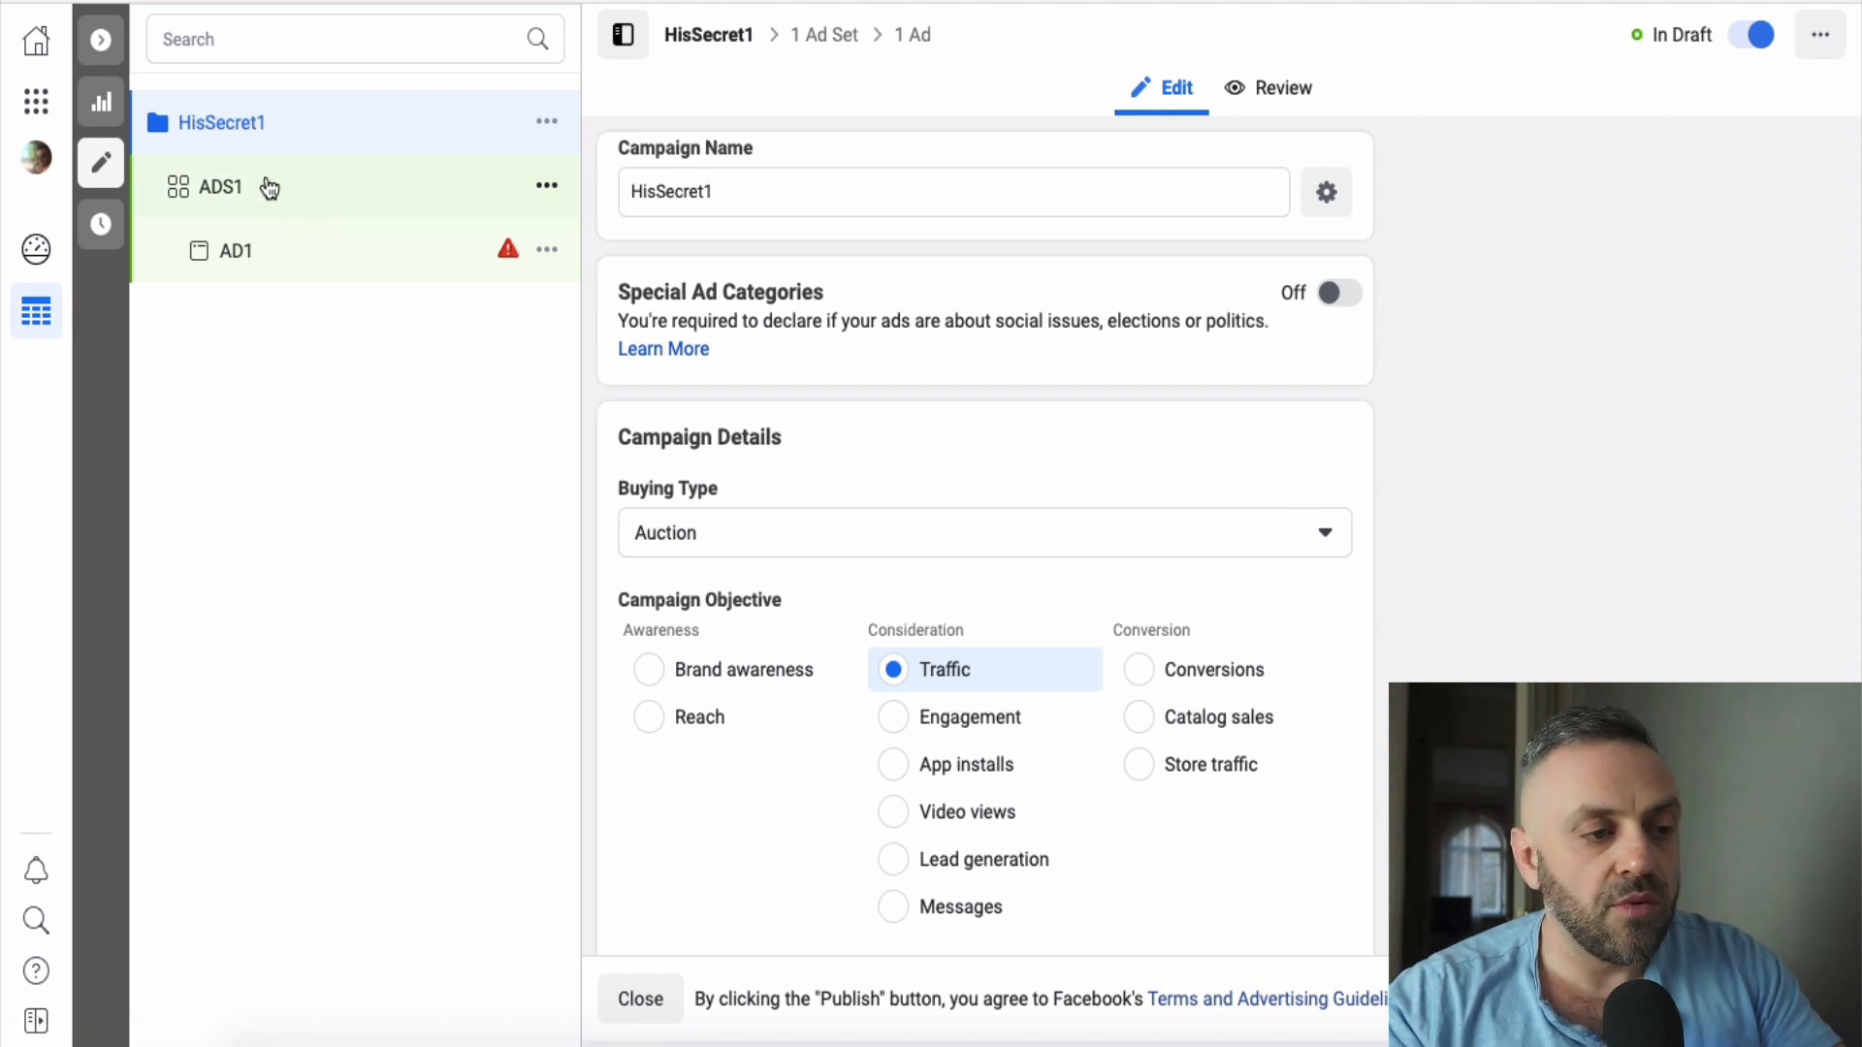
- Open the ADS1 ad set and set its daily budget to $10
left_click(302, 199)
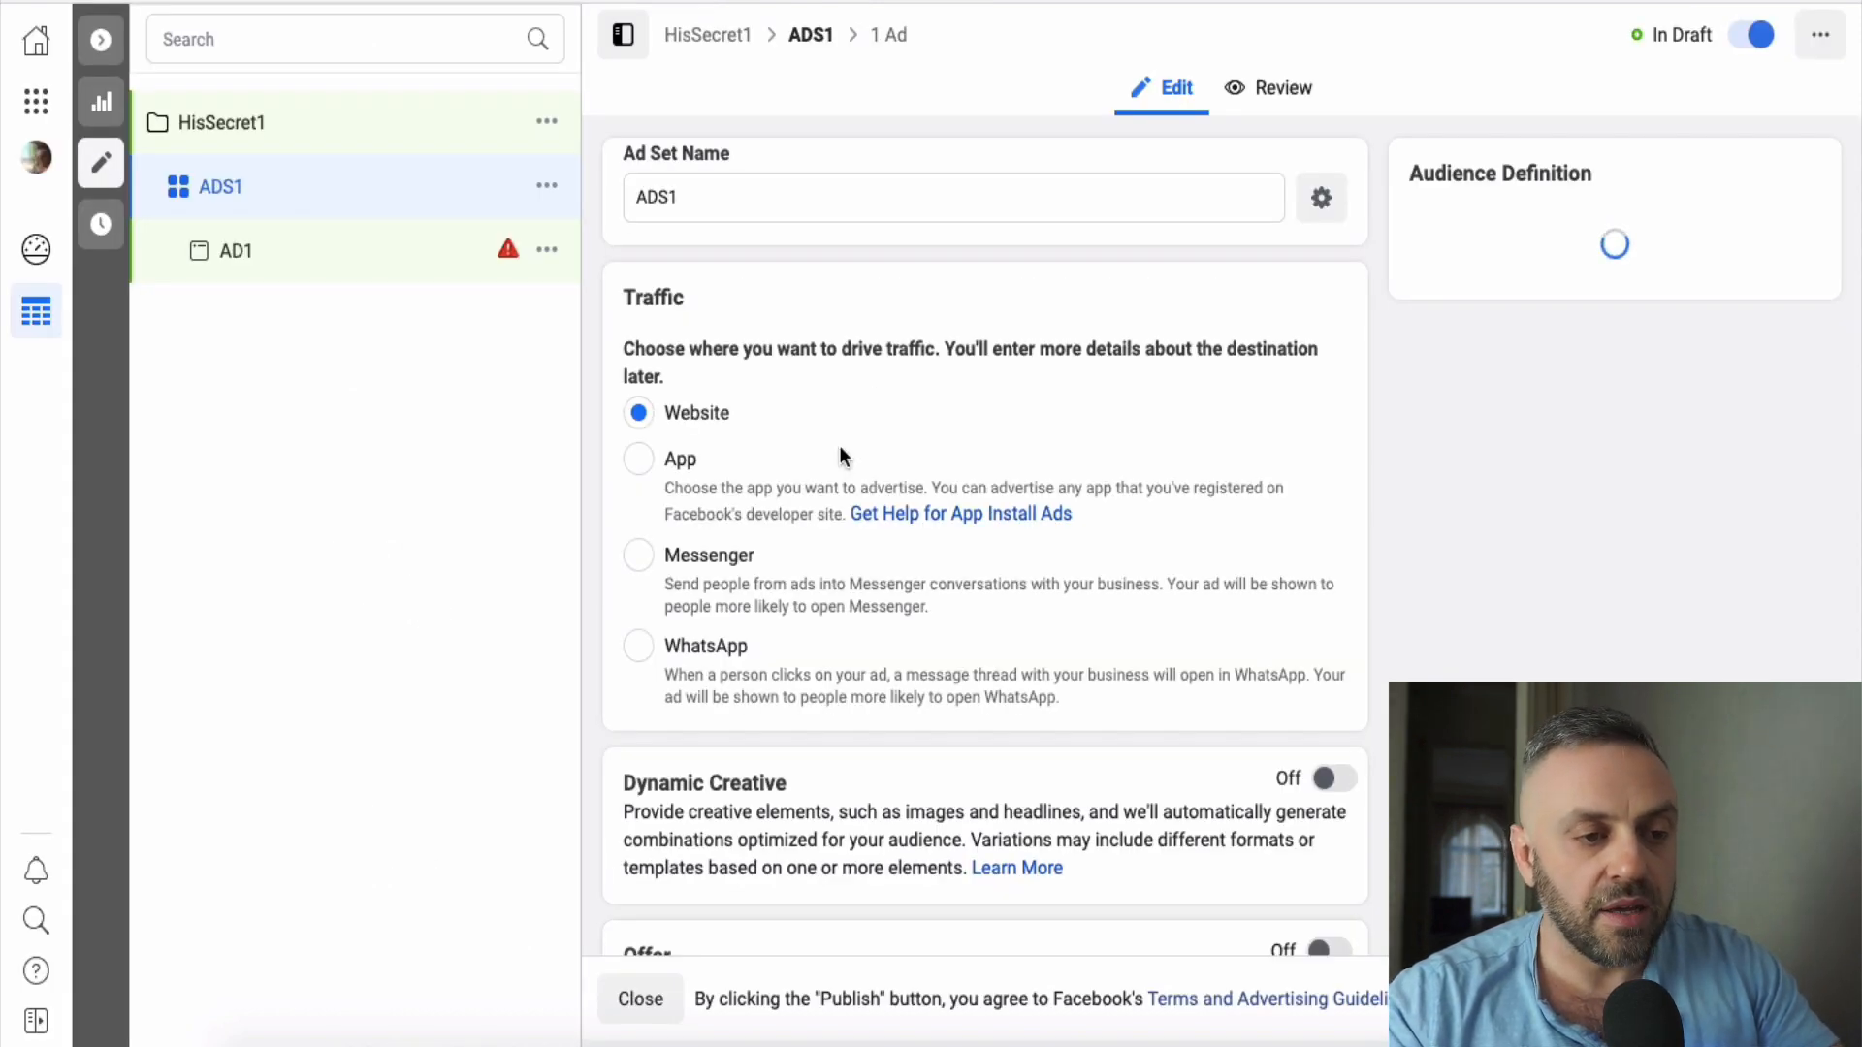
scroll(840, 448, "down", 4)
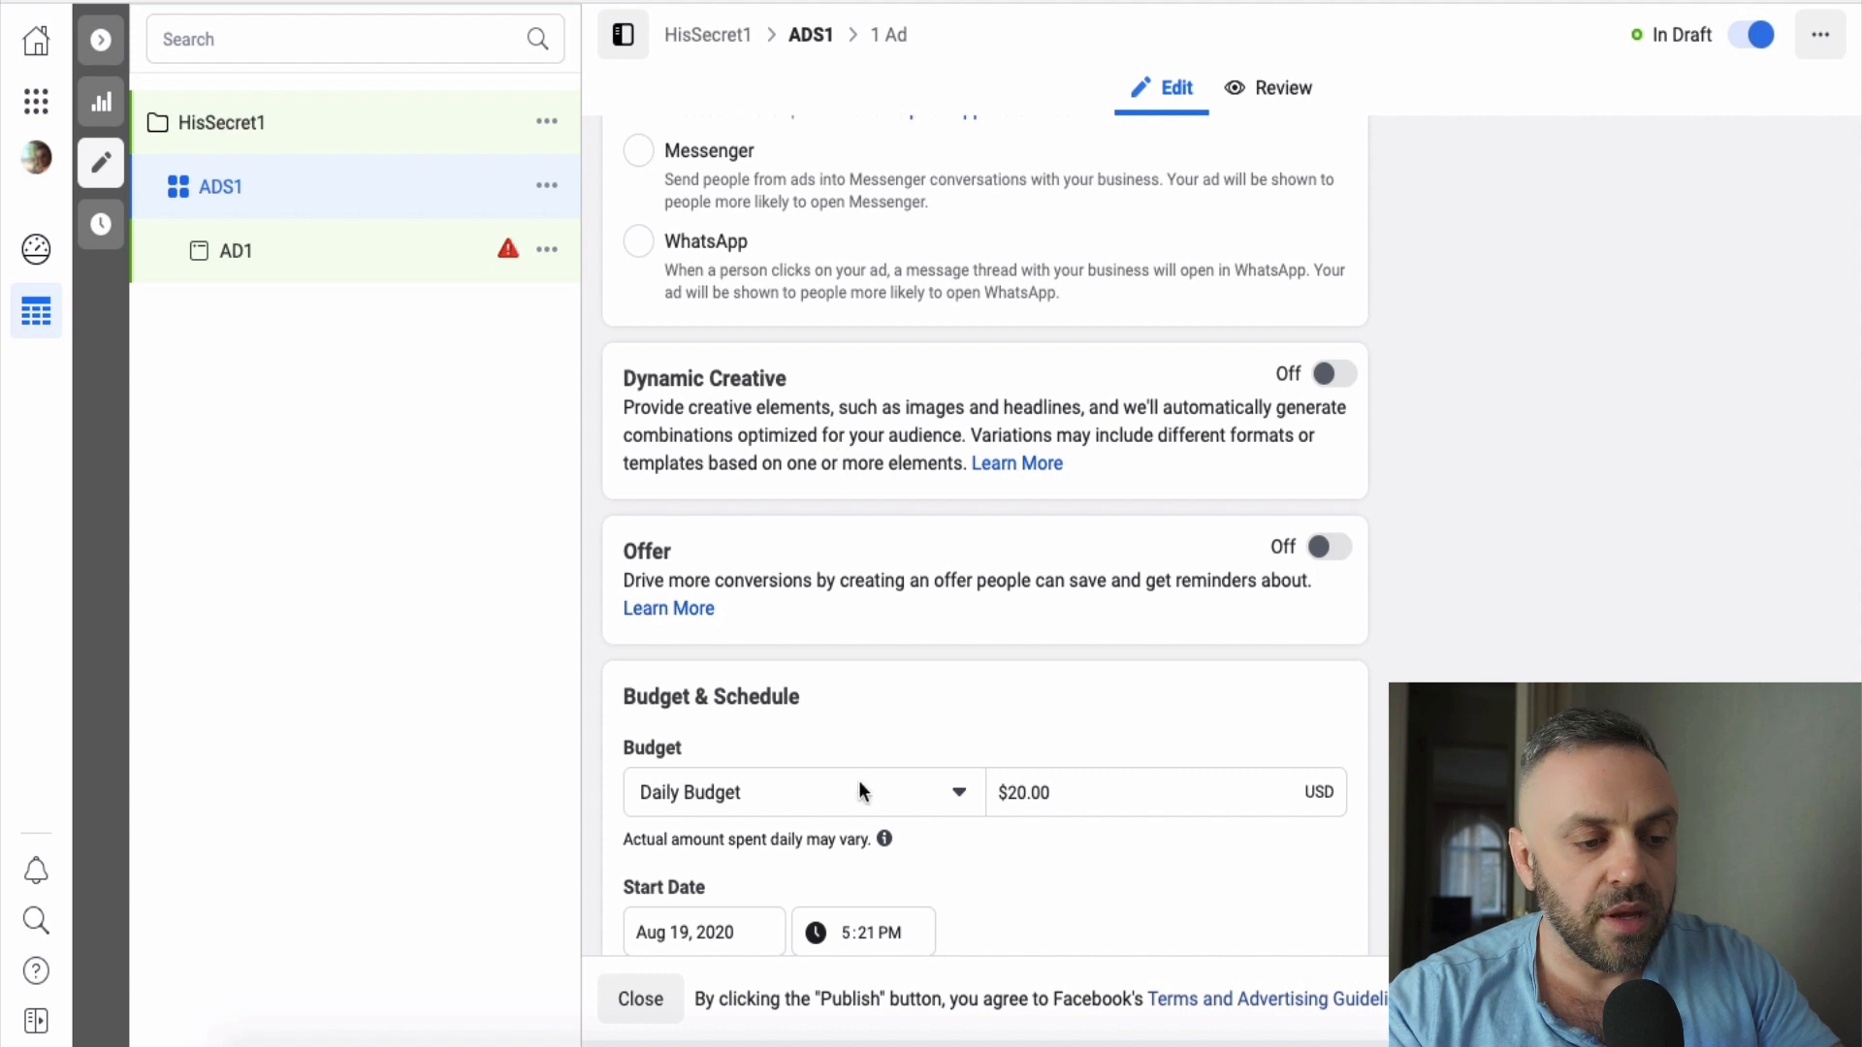
scroll(1010, 747, "down", 2)
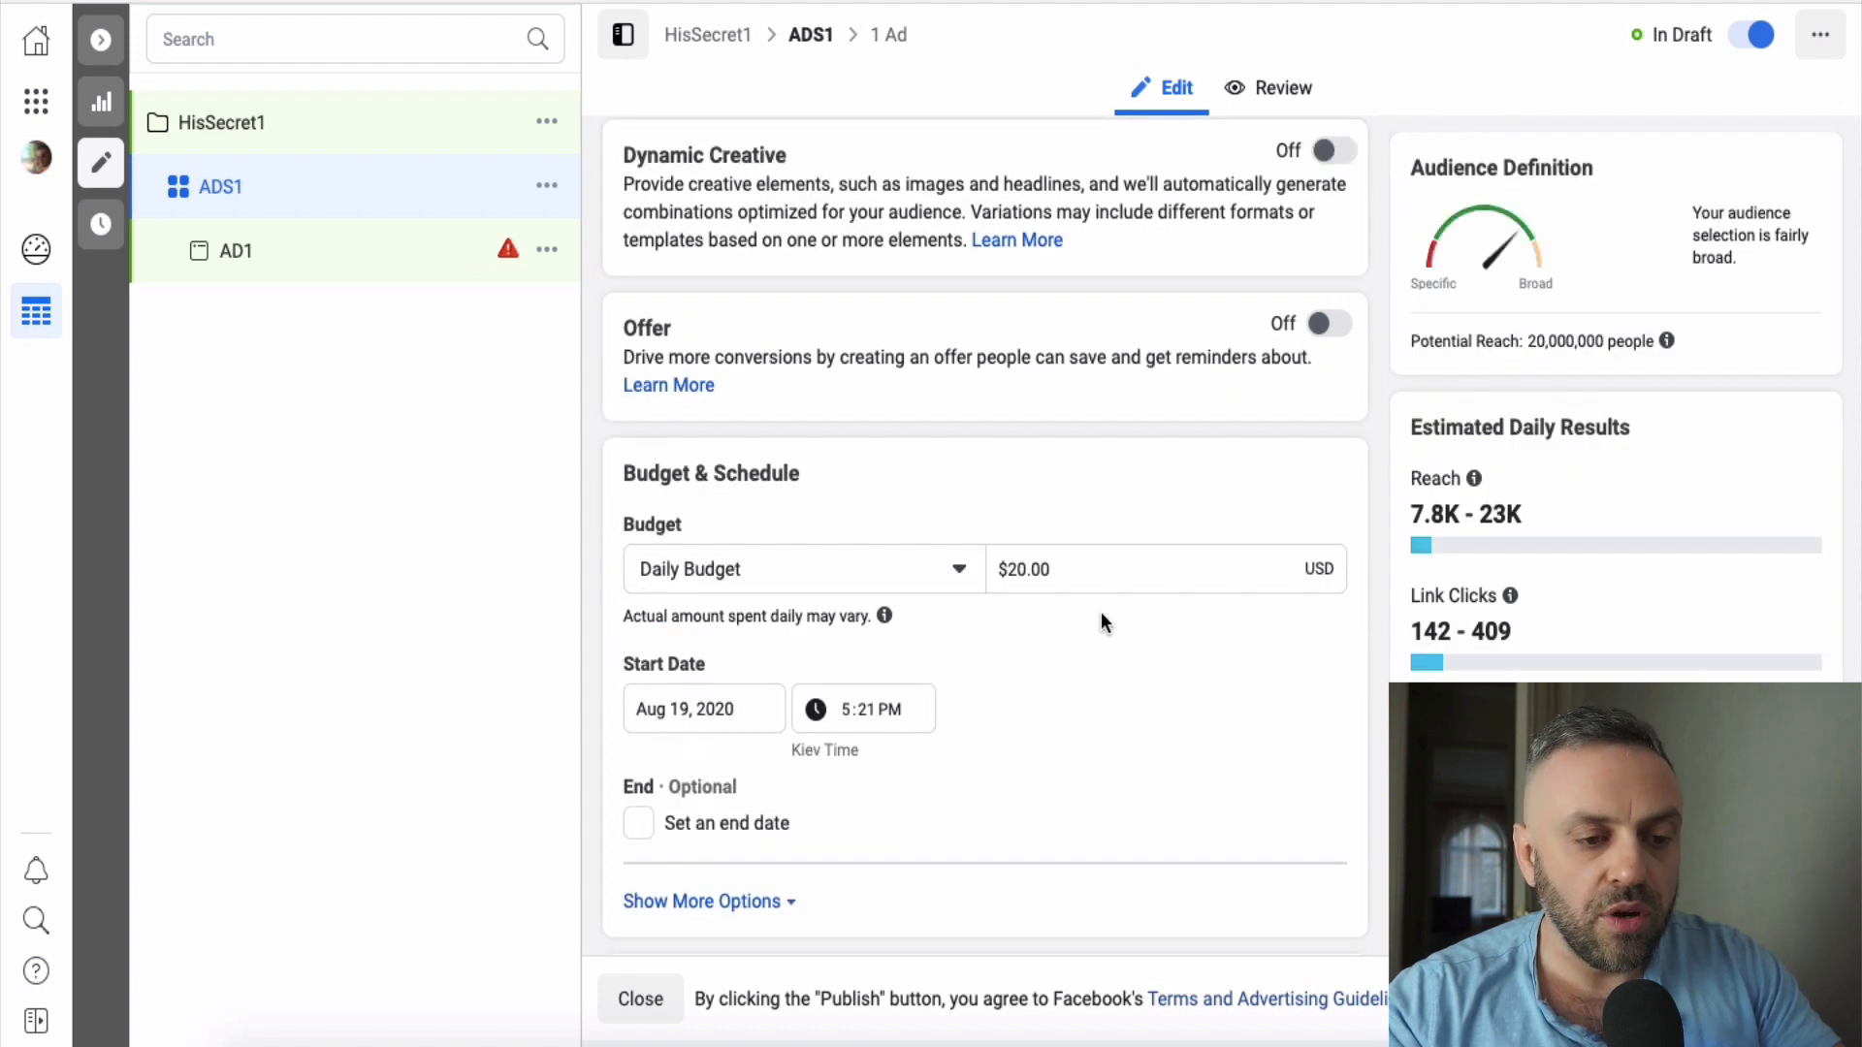
left_click(1097, 570)
key("BackSpace")
key("BackSpace")
key("BackSpace")
key("BackSpace")
key("BackSpace")
key("BackSpace")
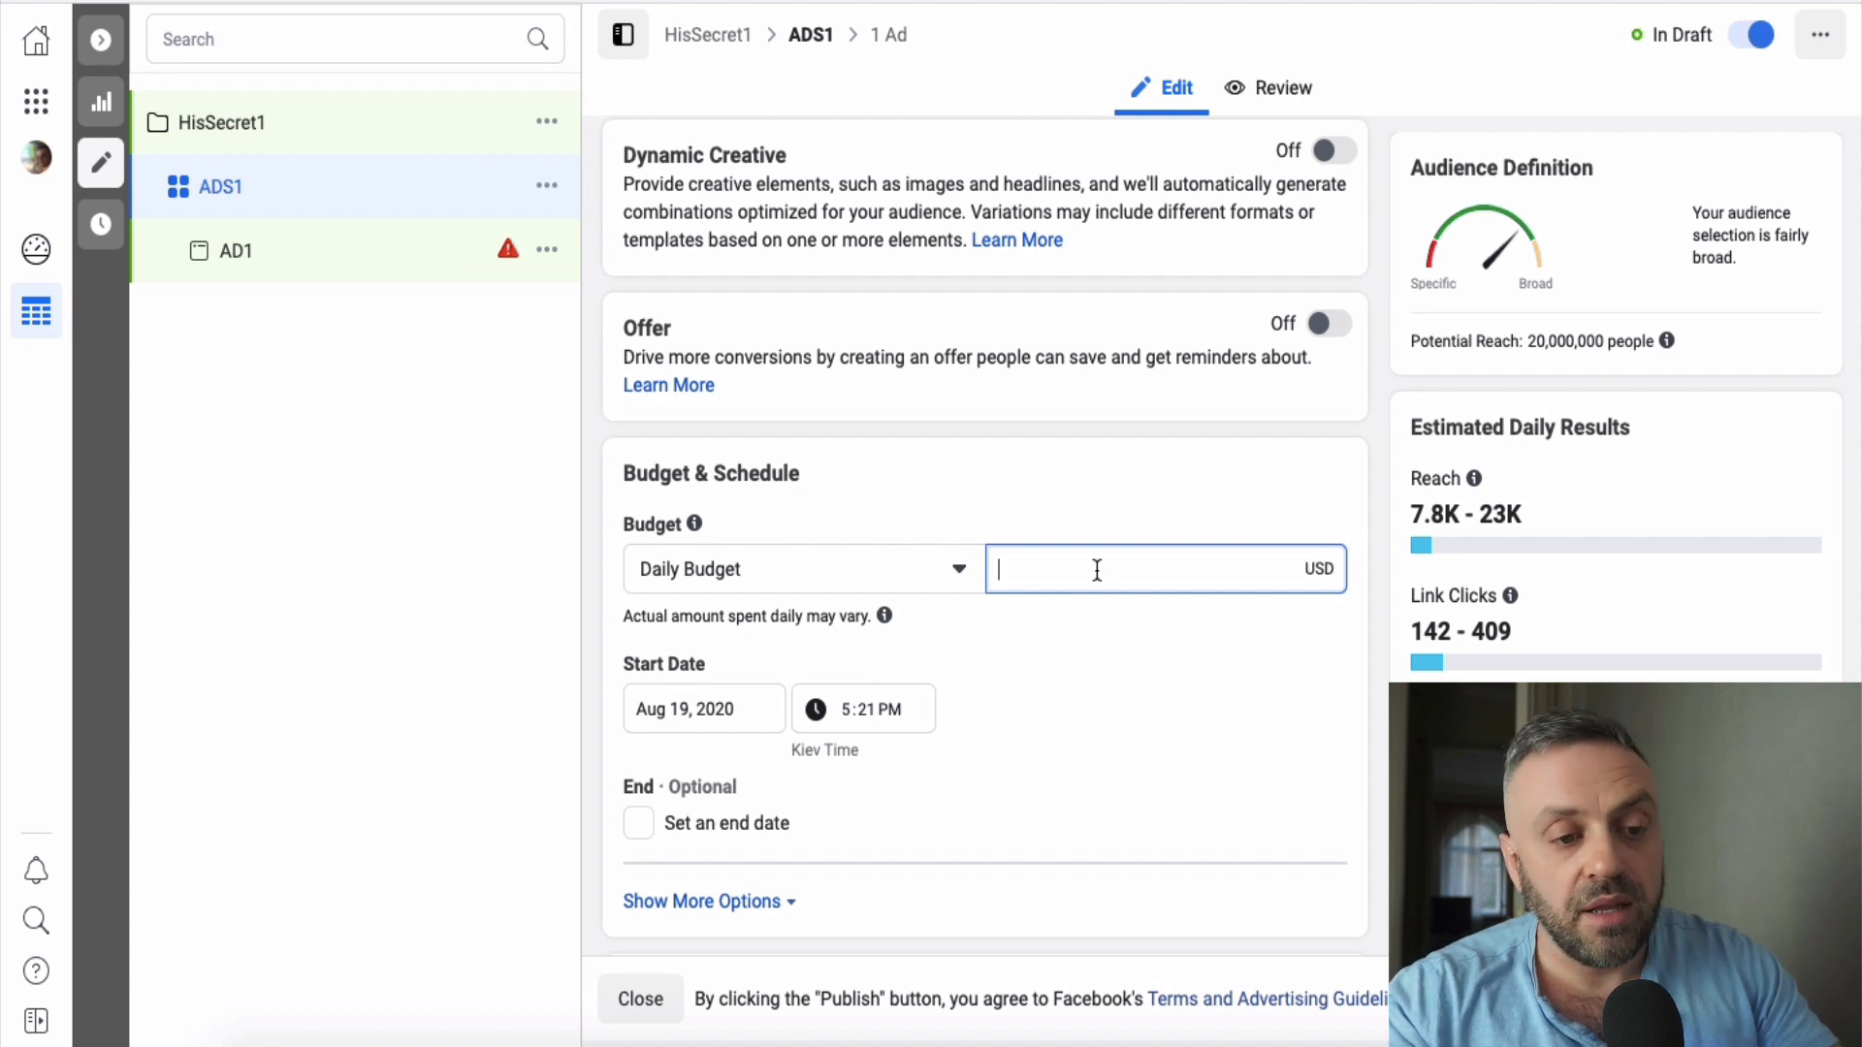
type("10")
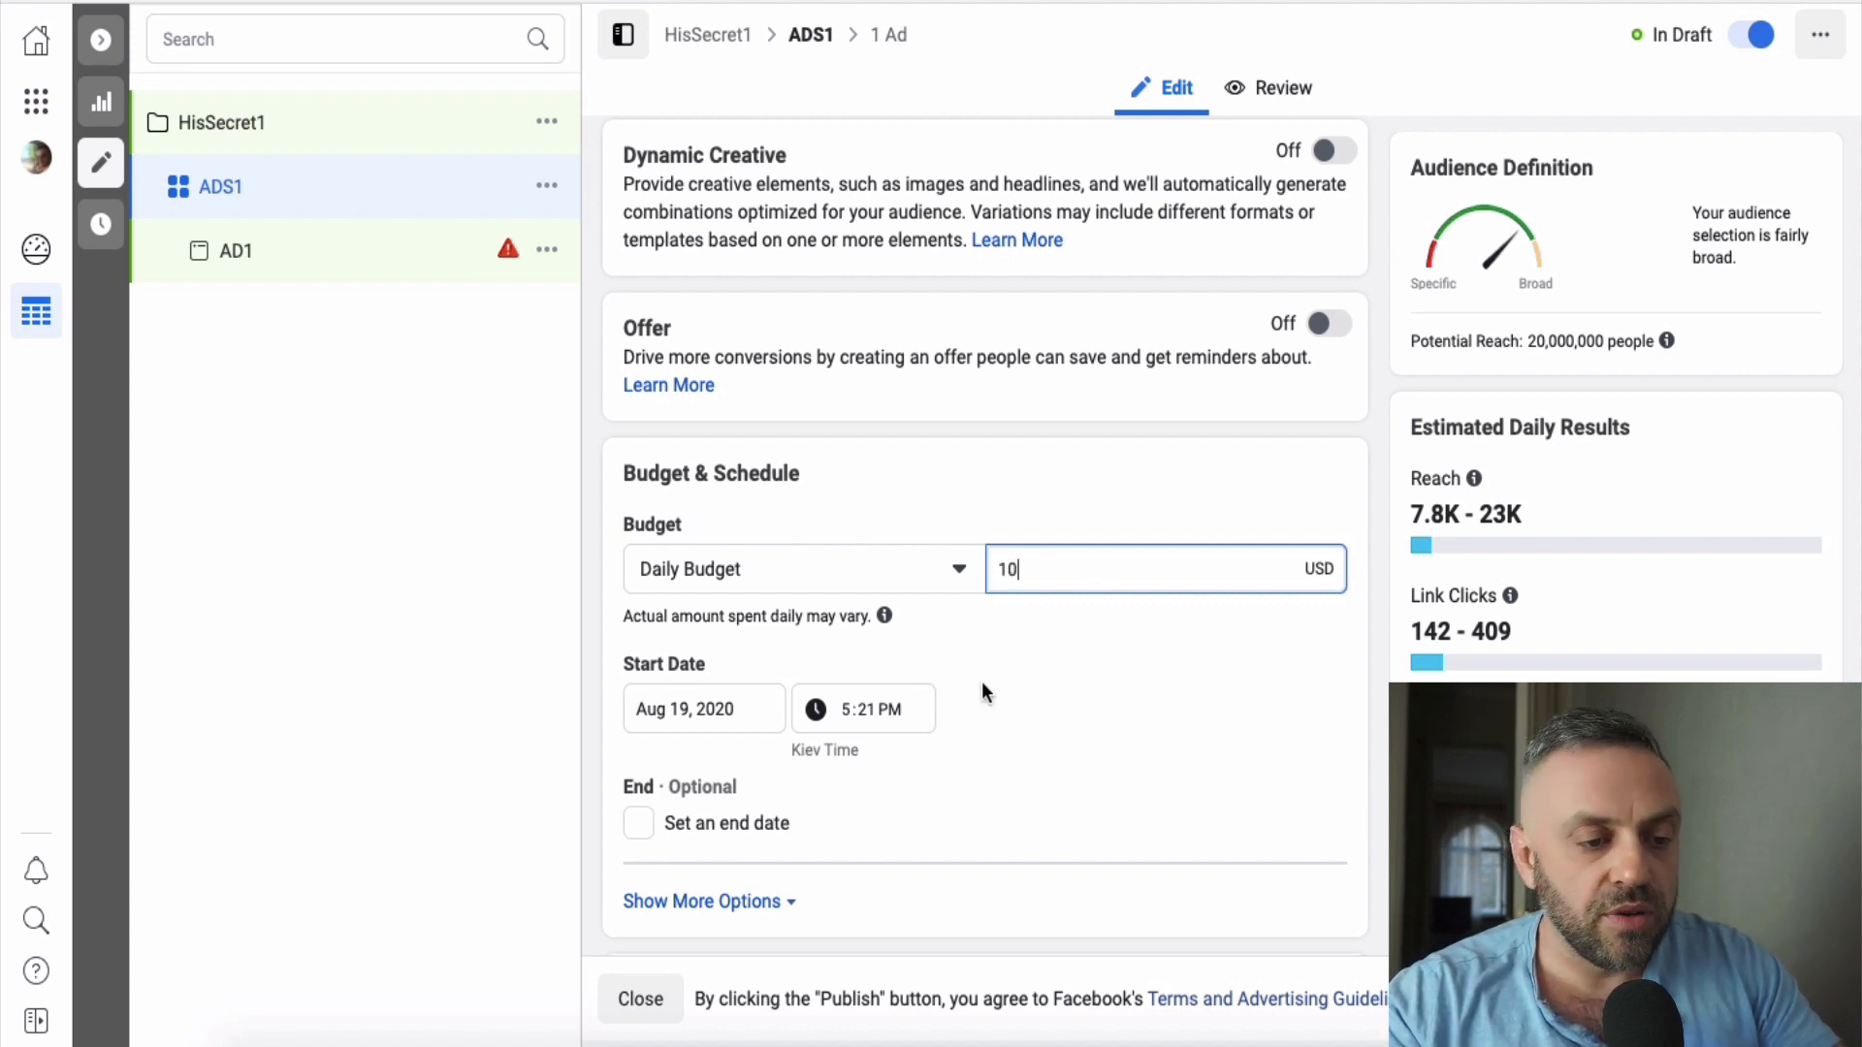
left_click(982, 681)
- Schedule the ad set to start on Aug 20, 2020 at 12:00 AM
left_click(726, 718)
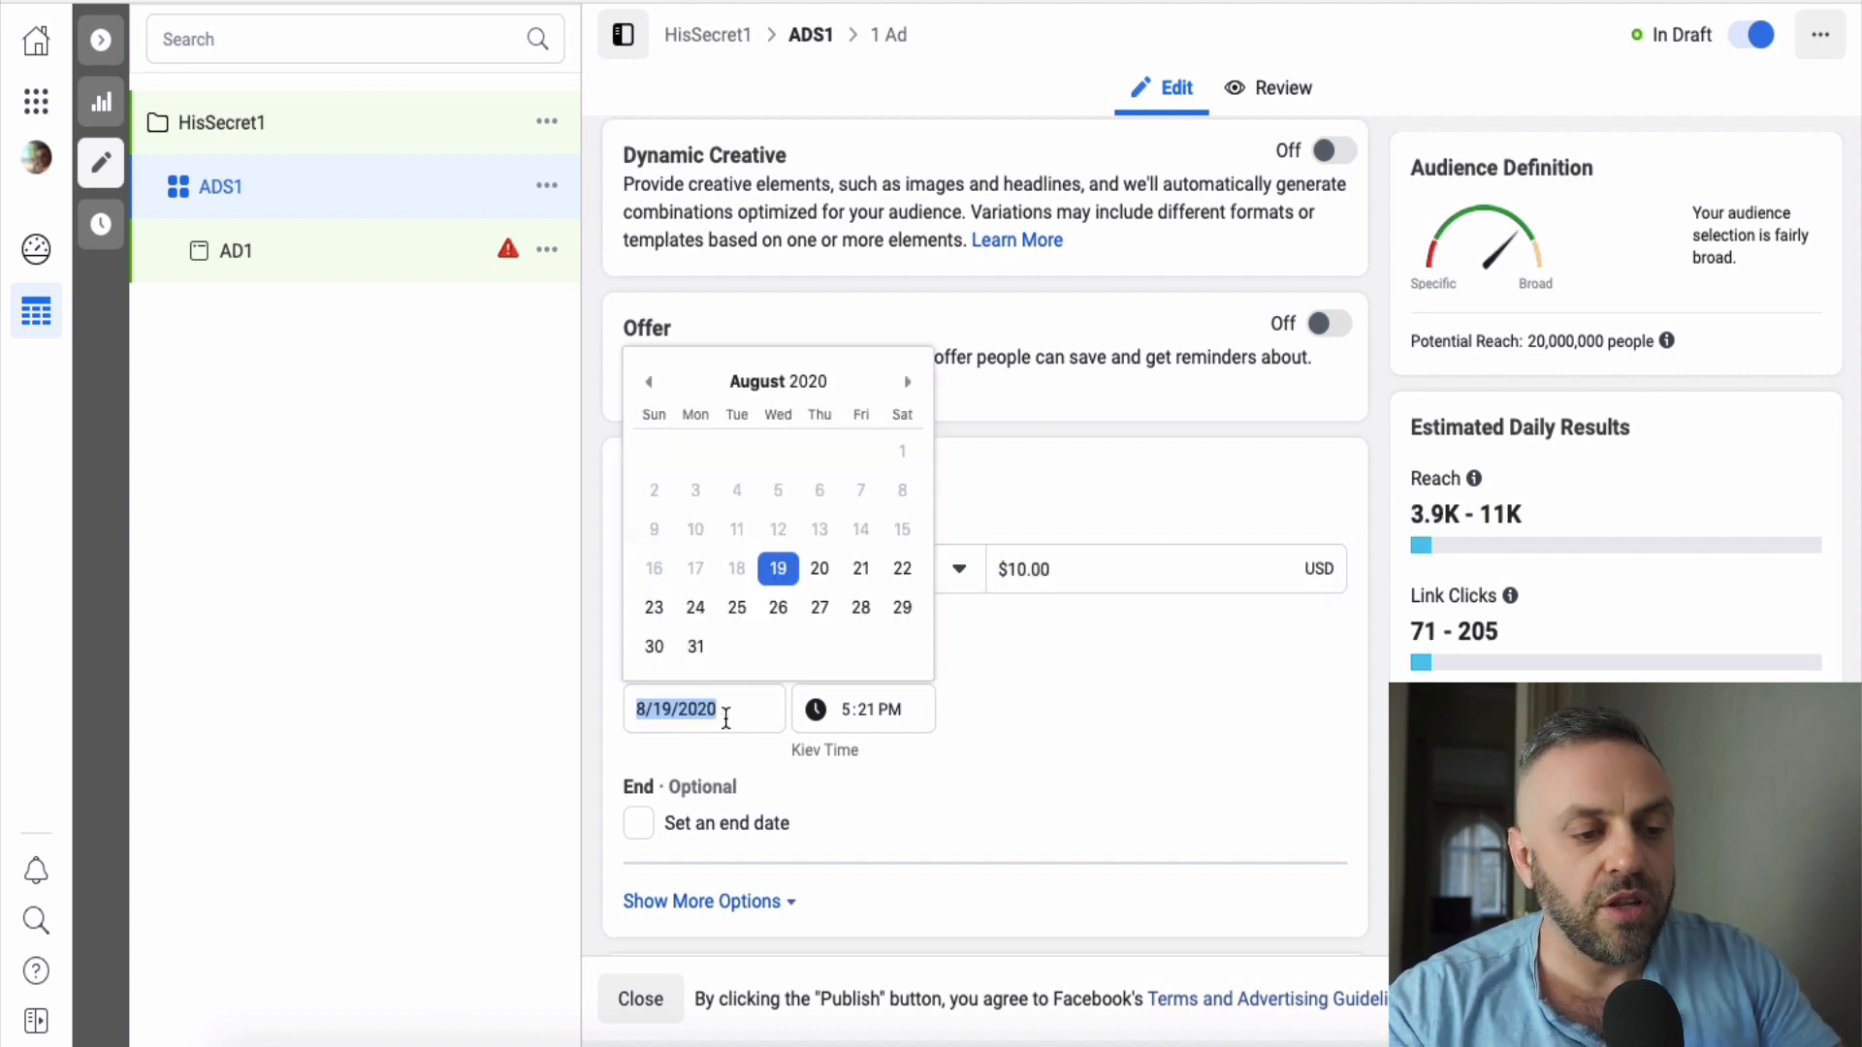
left_click(811, 571)
left_click(842, 712)
type("12:")
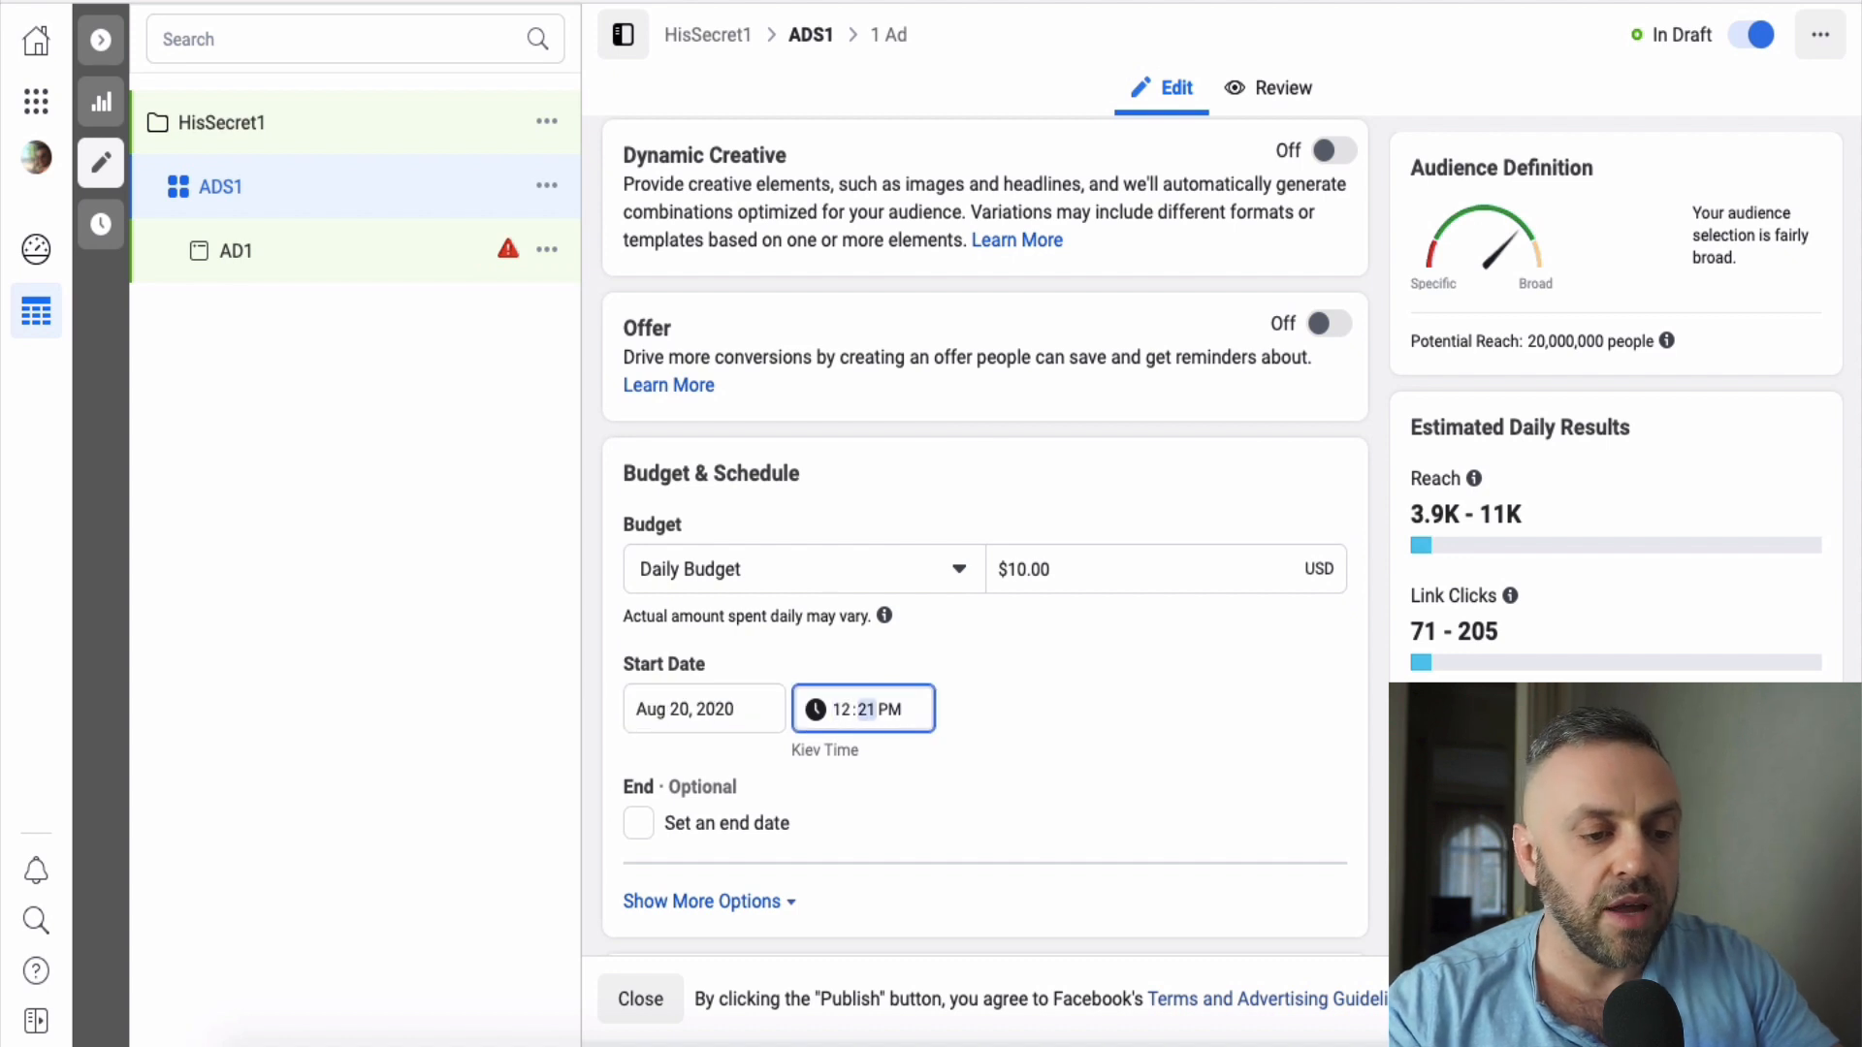
type("00")
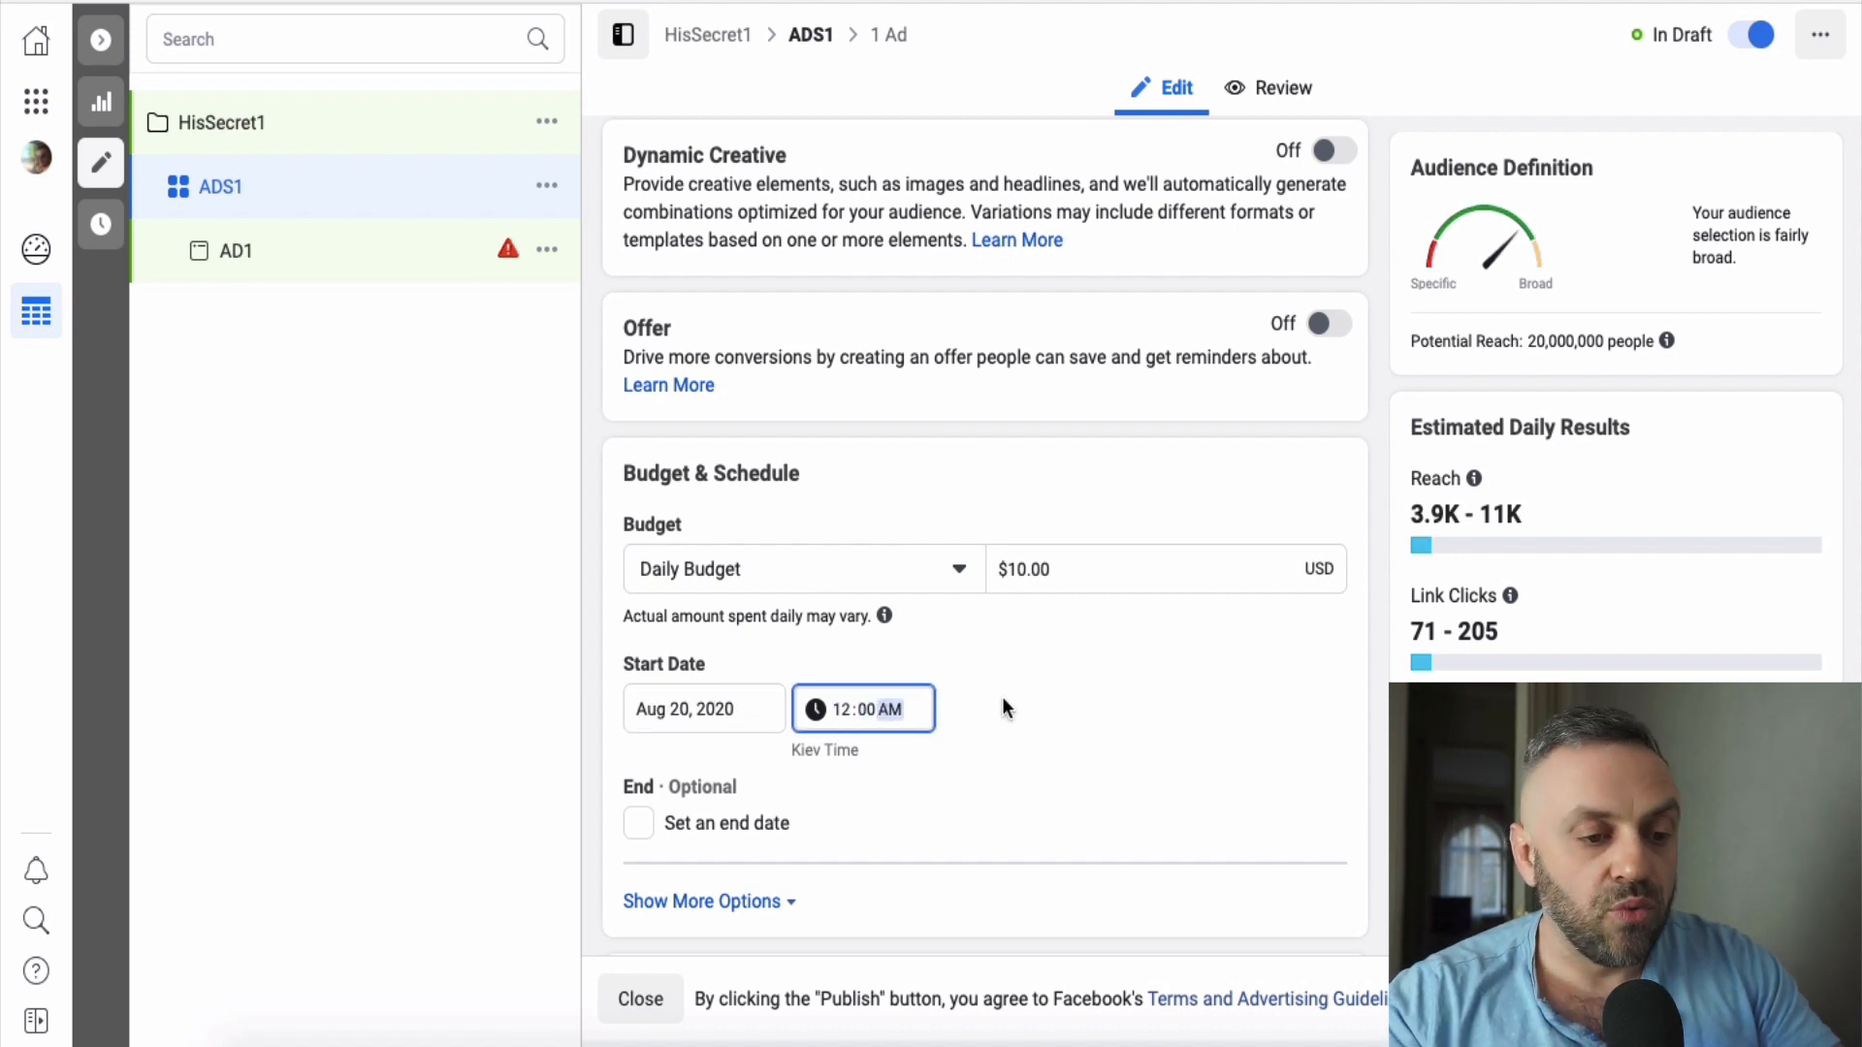
left_click(1033, 704)
- Switch to the affiliate offer's targeting guide, read its audience recommendations and highlight the example interests
scroll(1033, 704, "down", 2)
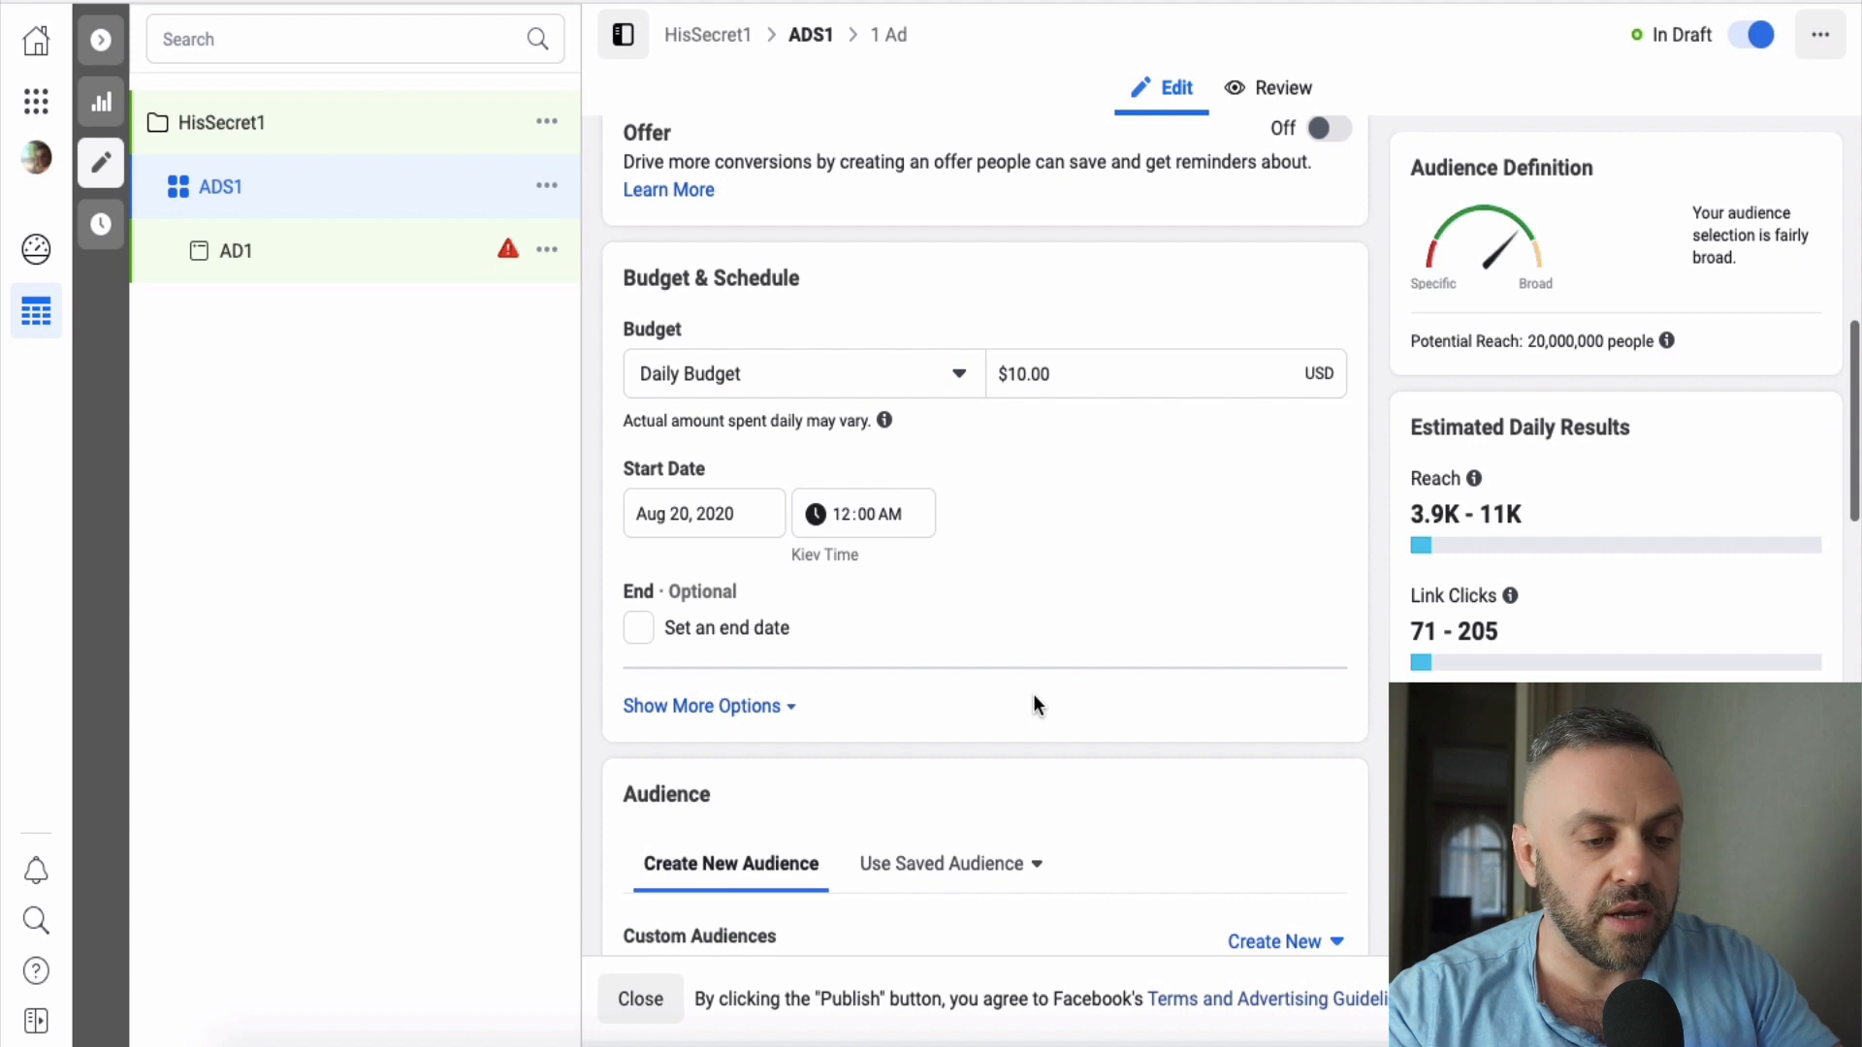
scroll(1033, 694, "down", 8)
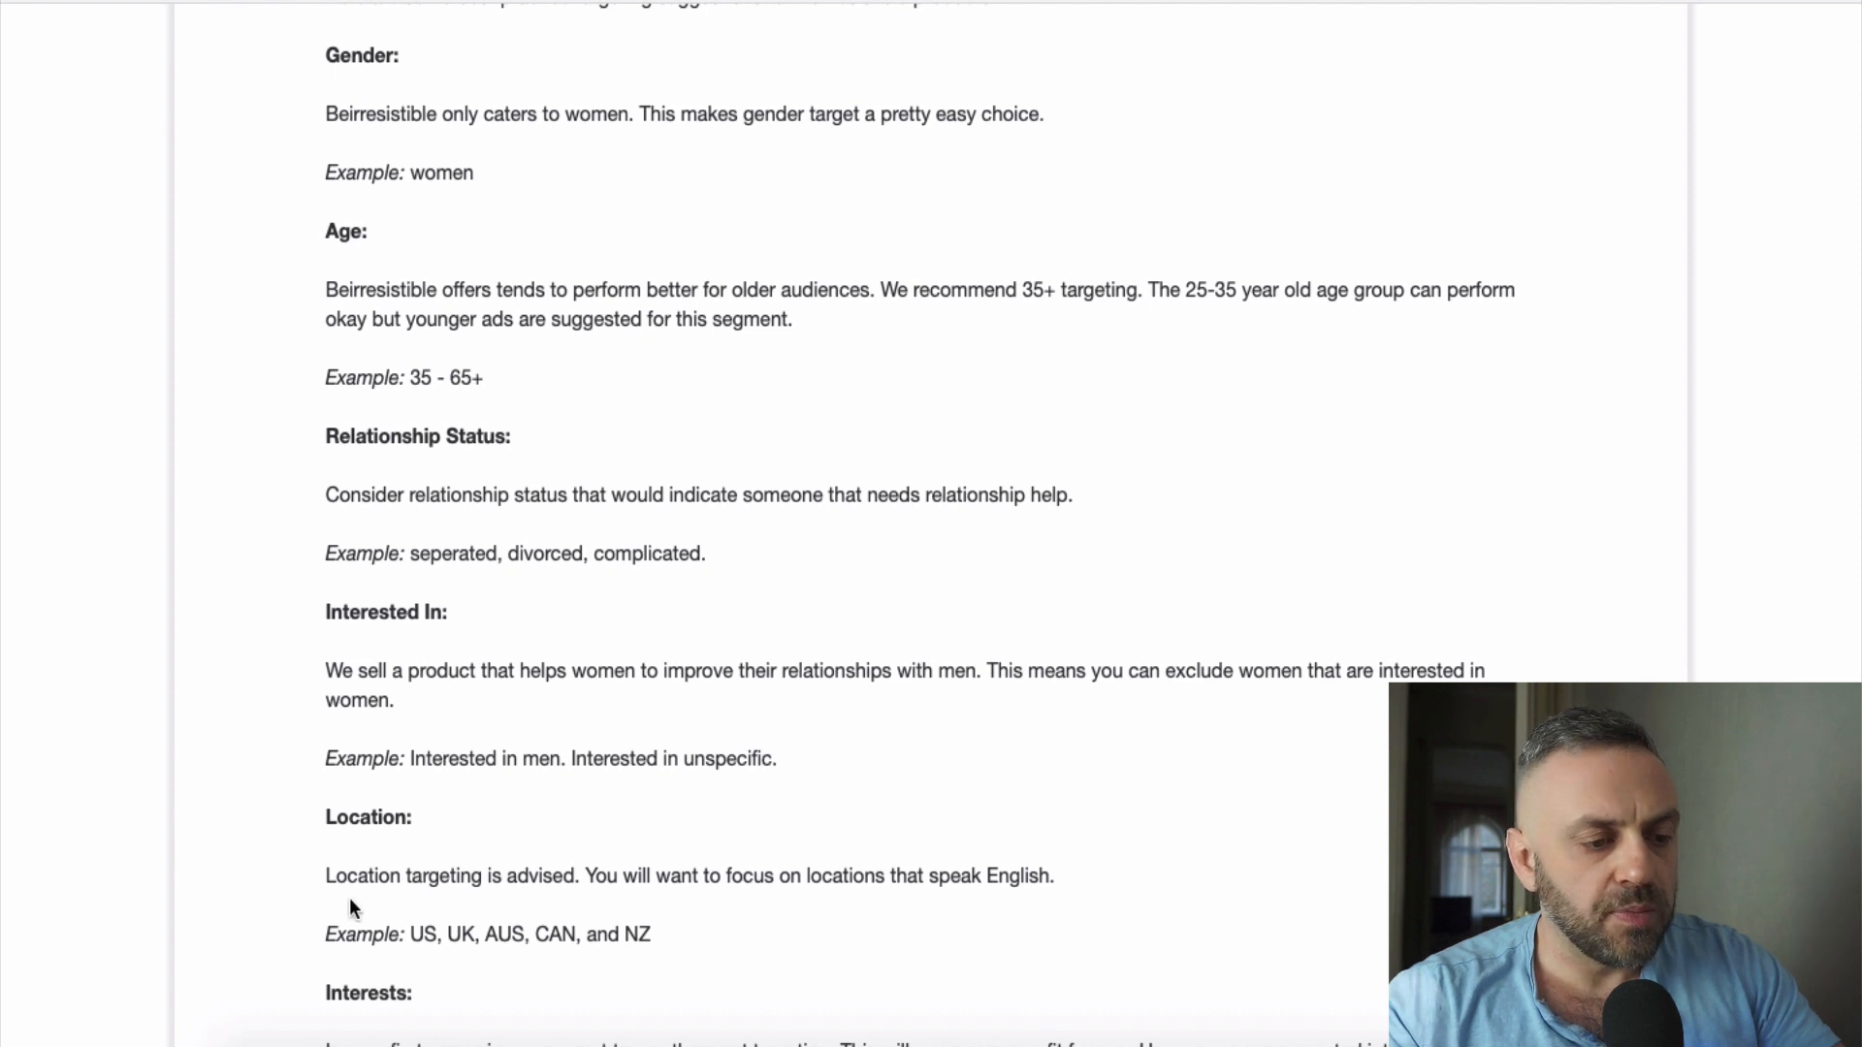
scroll(415, 911, "down", 3)
scroll(415, 912, "down", 2)
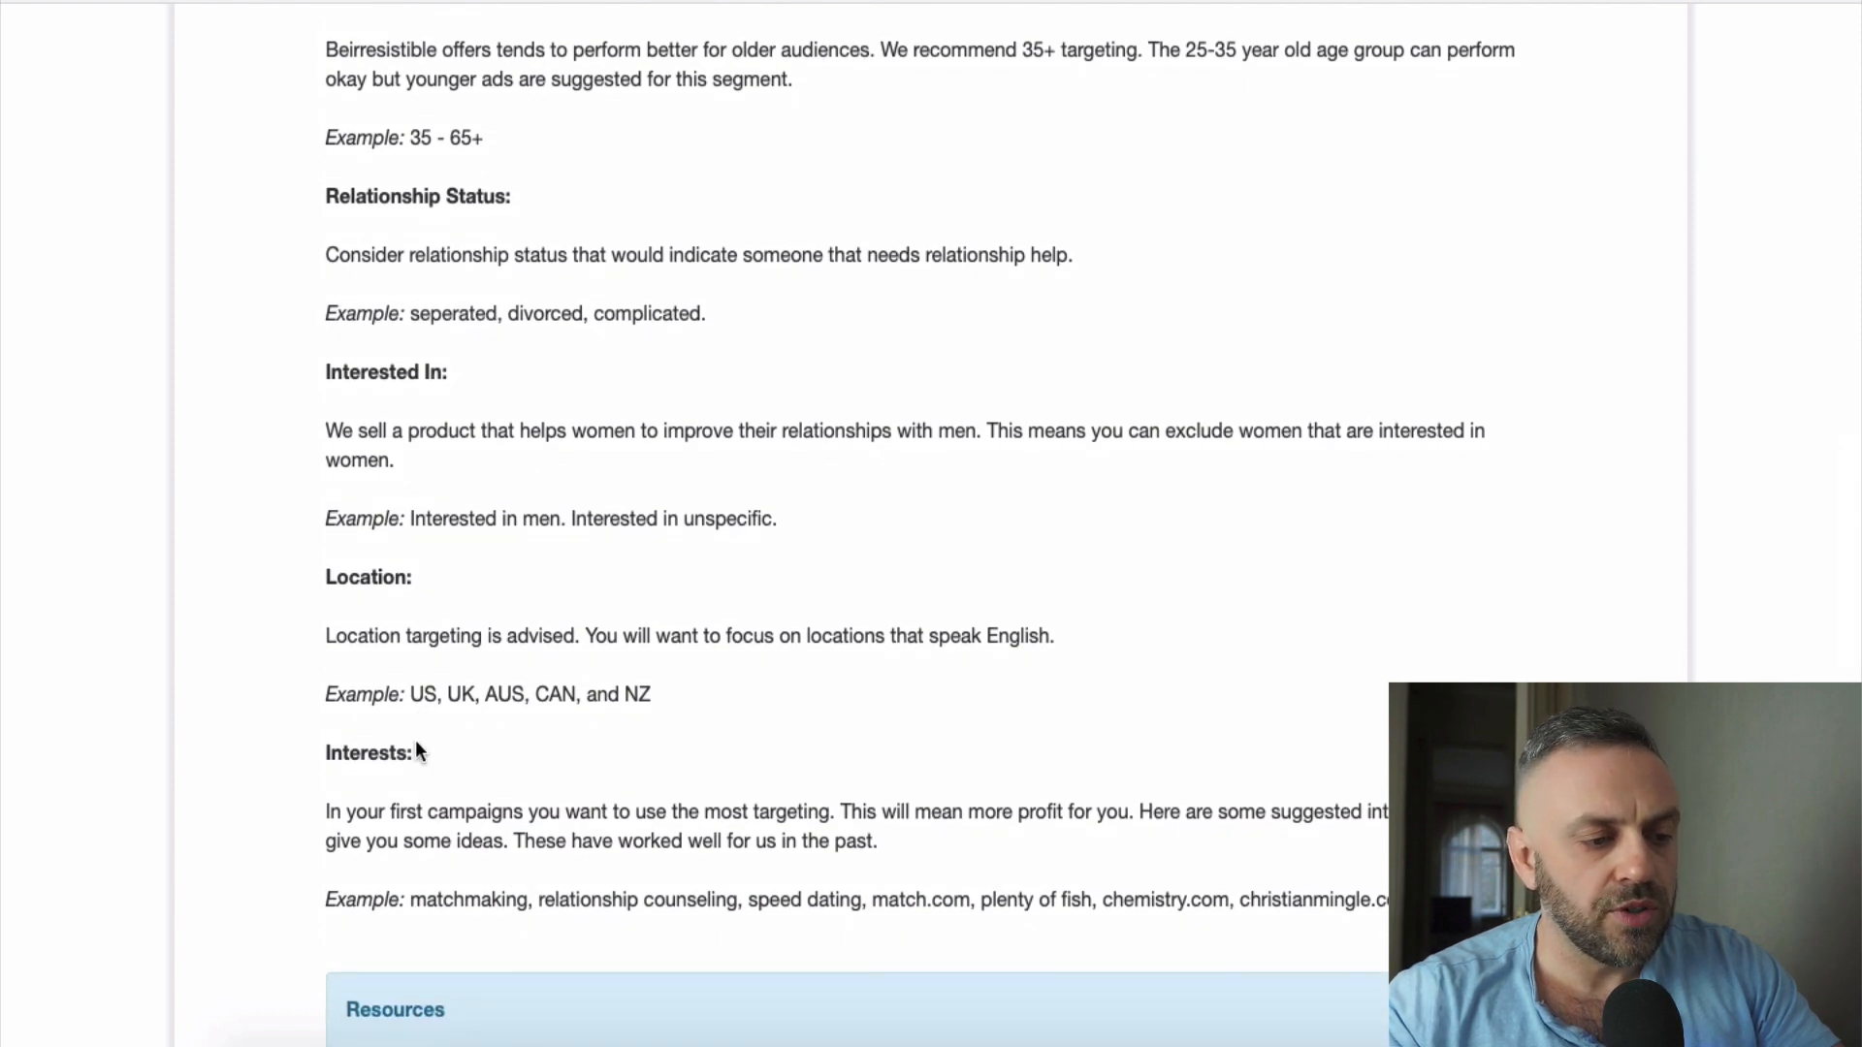
scroll(416, 751, "down", 3)
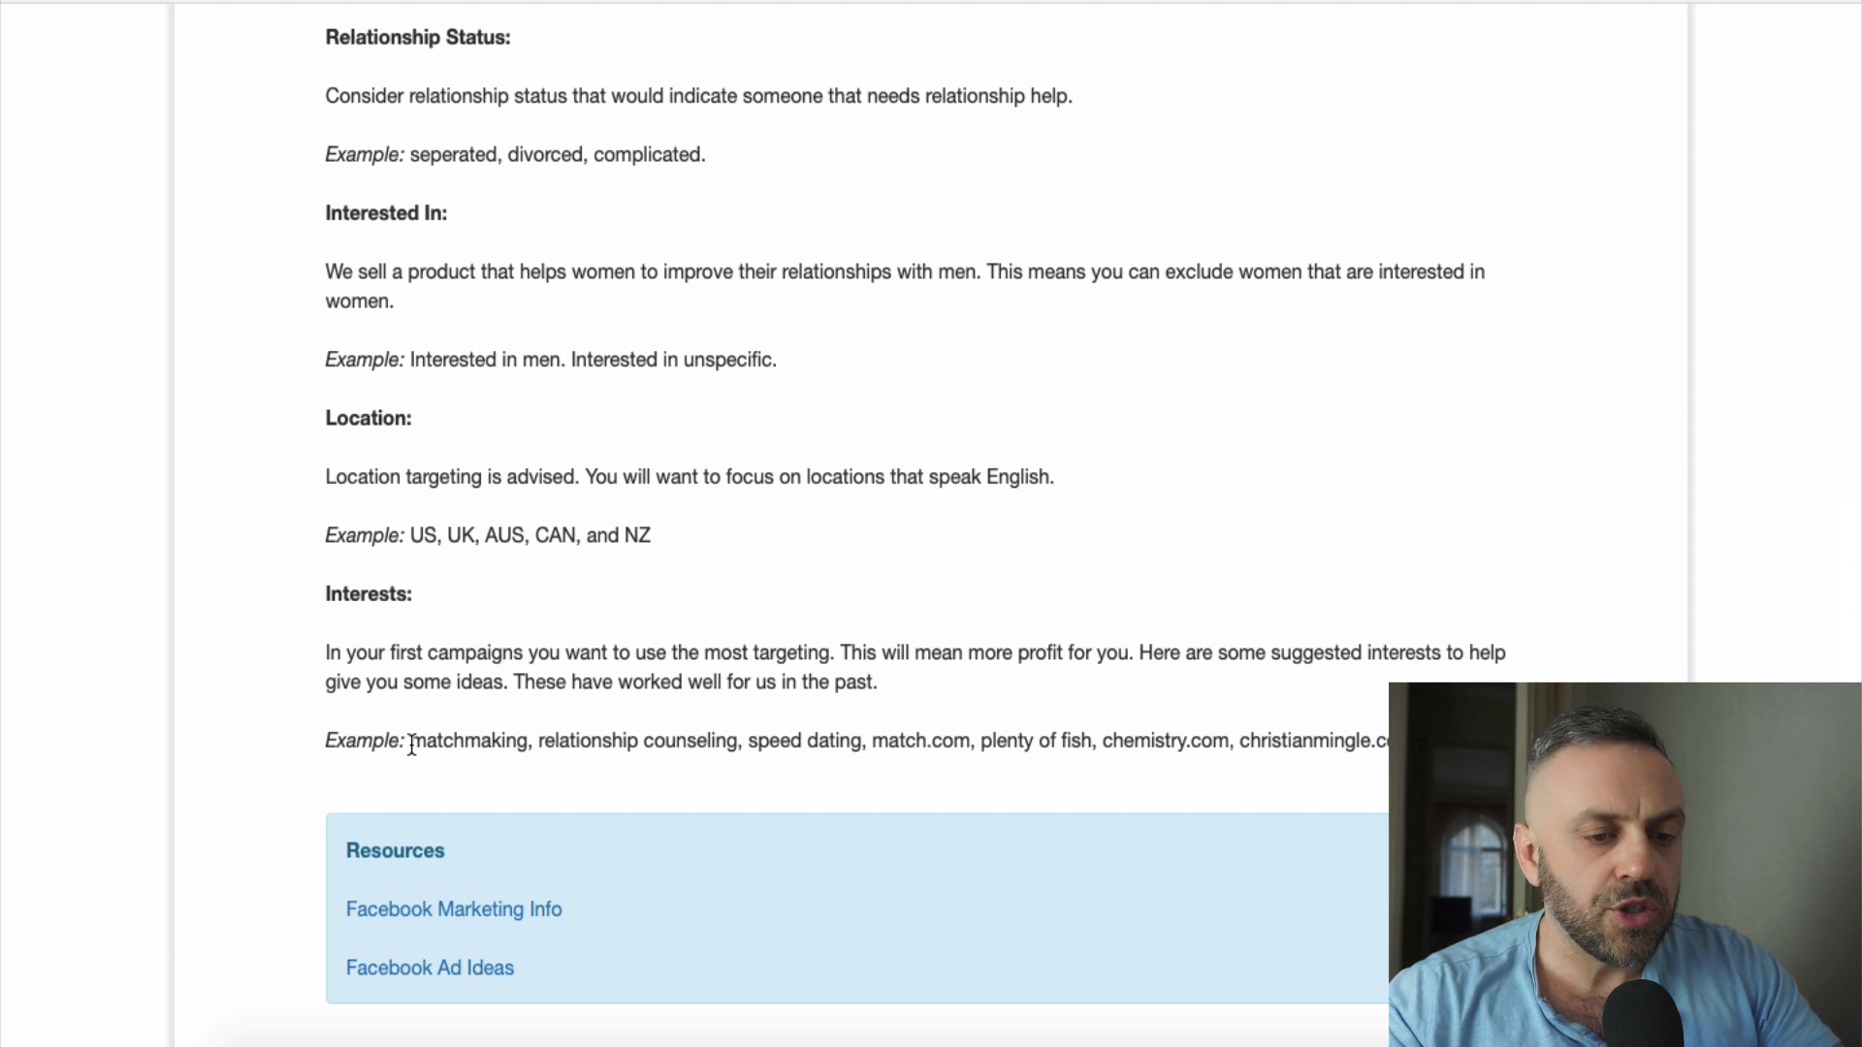
left_click_drag(412, 742, 1416, 743)
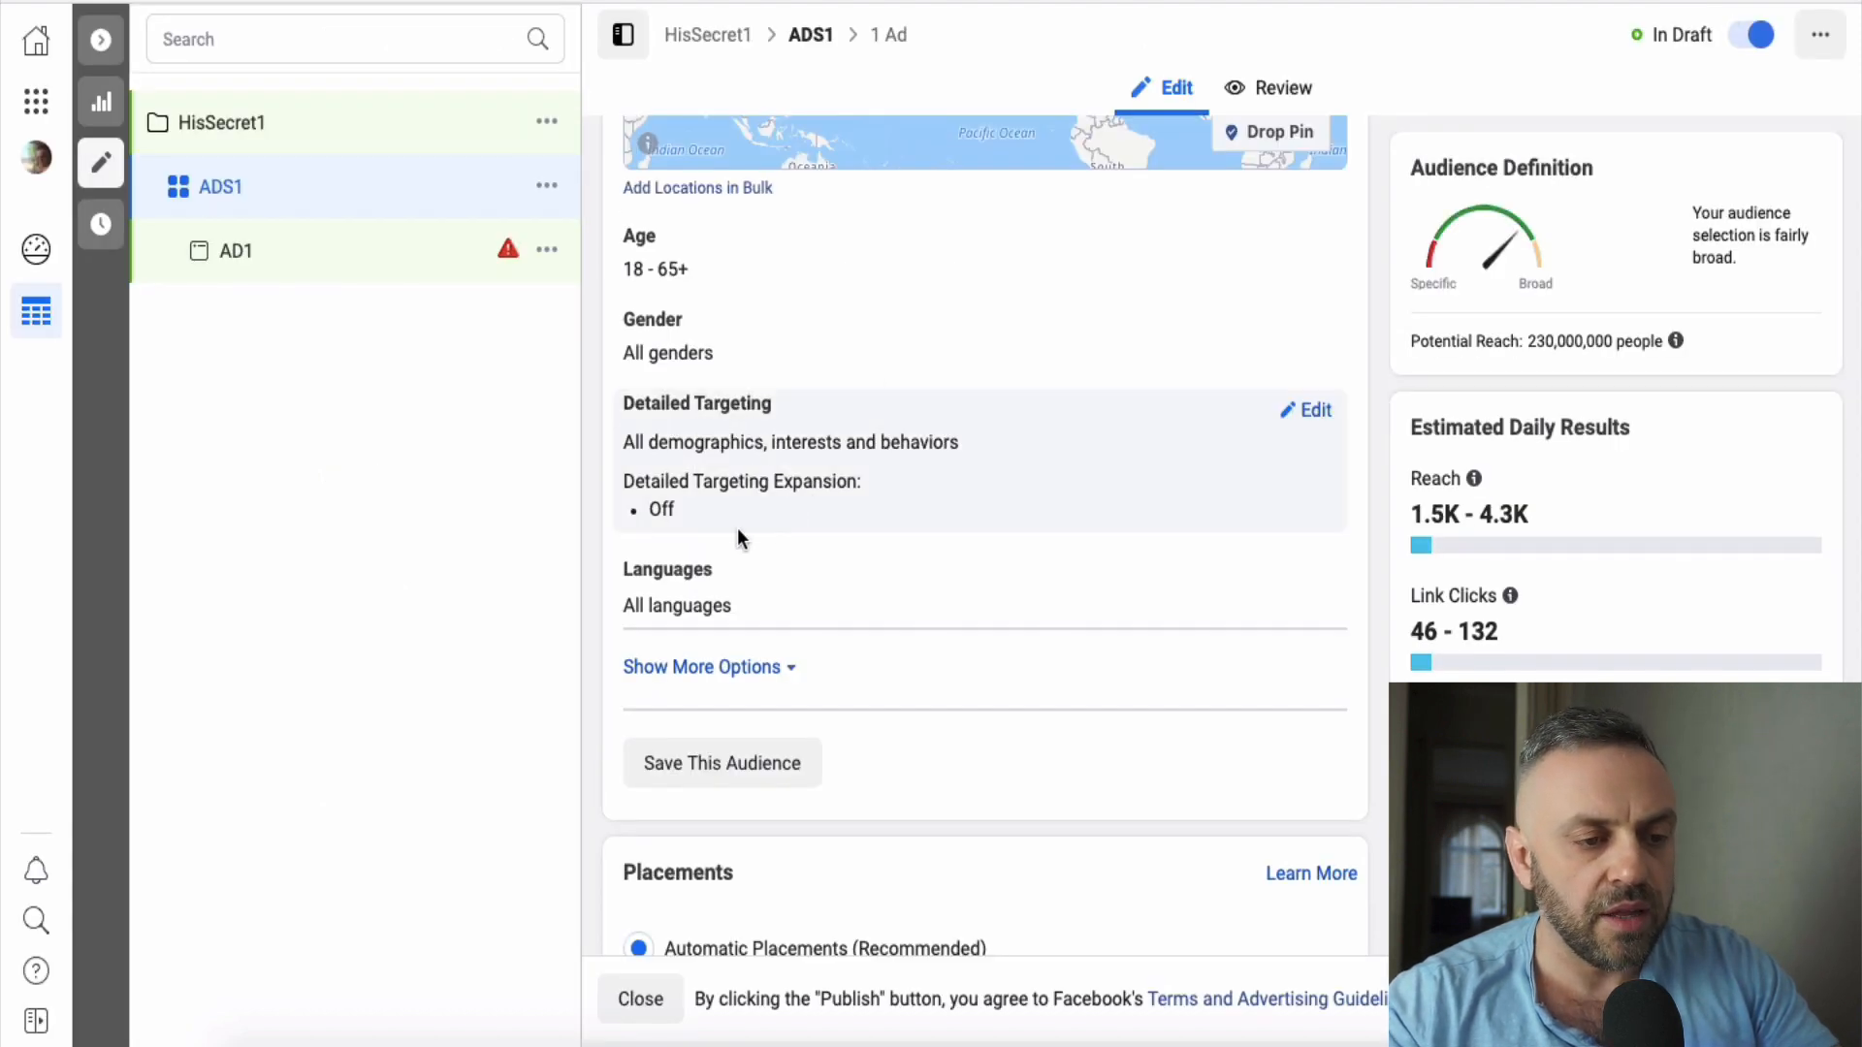
- Back in the ADS1 ad set, open detailed targeting for editing and restrict the audience to women with a minimum age of 35
left_click(1315, 419)
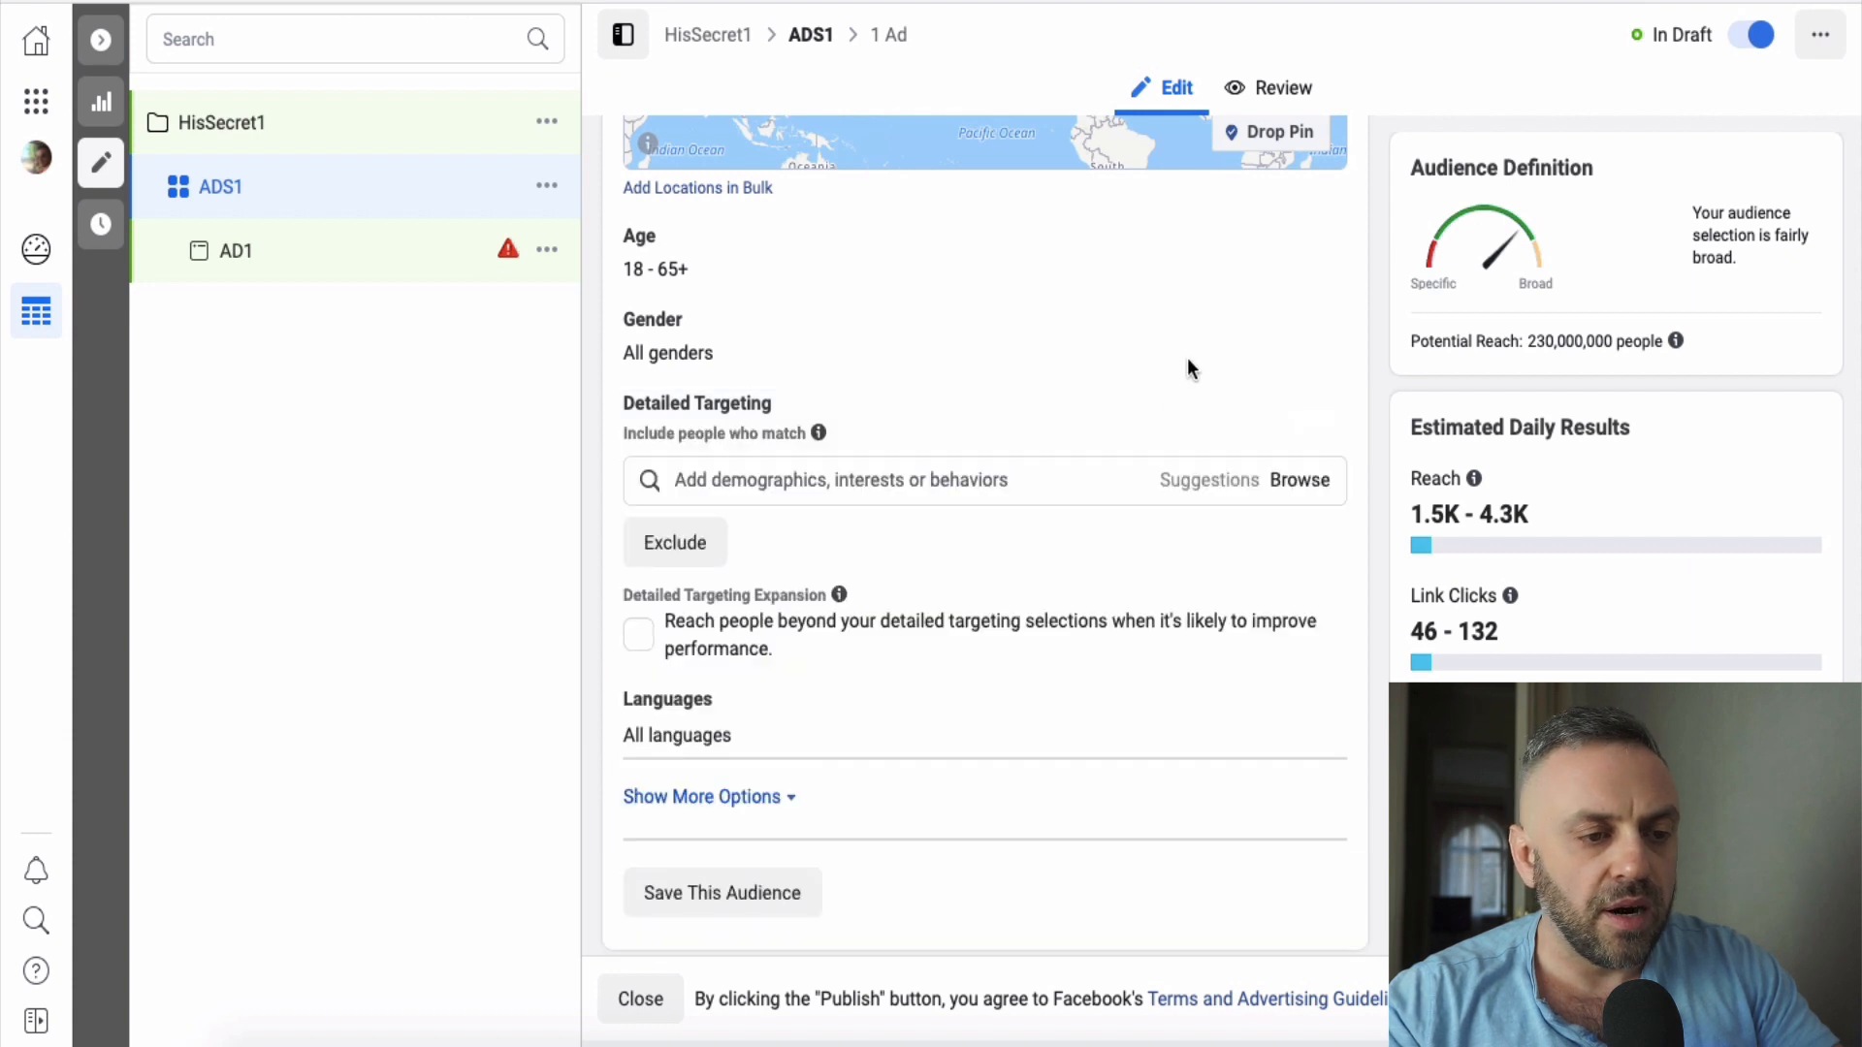
left_click(1316, 325)
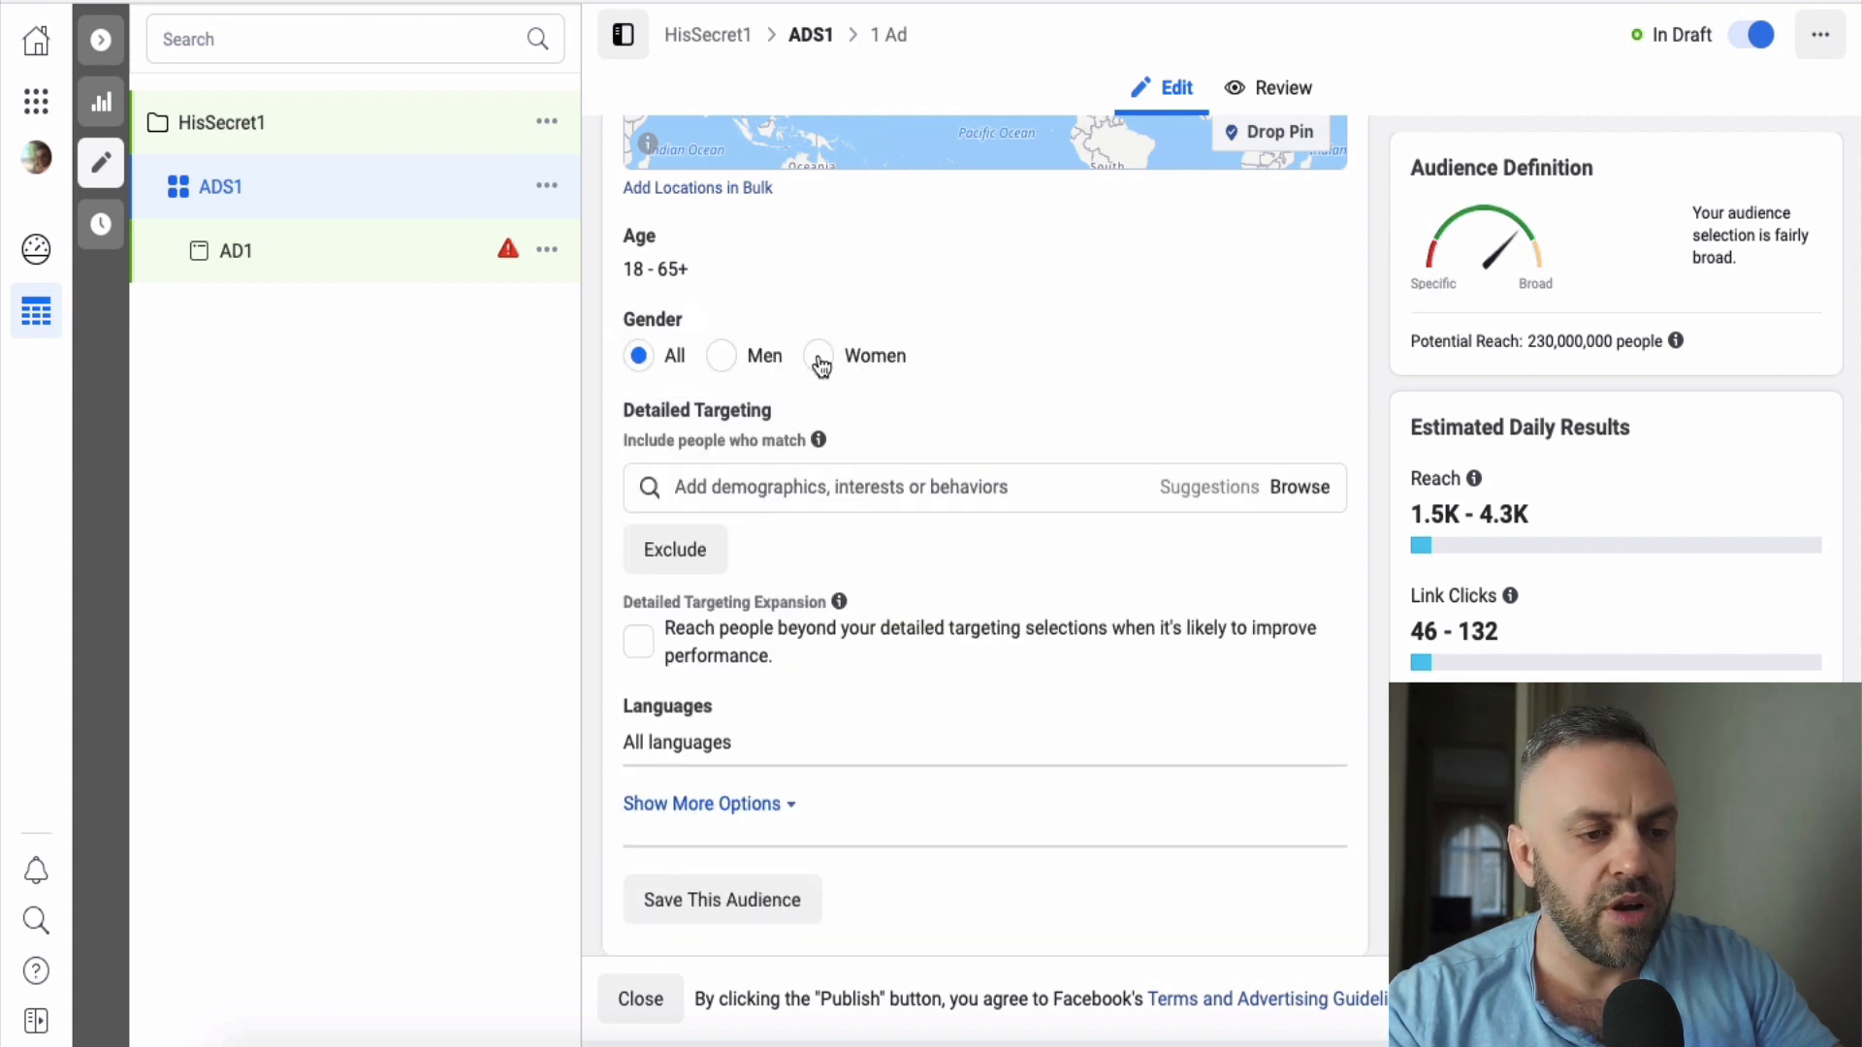
left_click(817, 361)
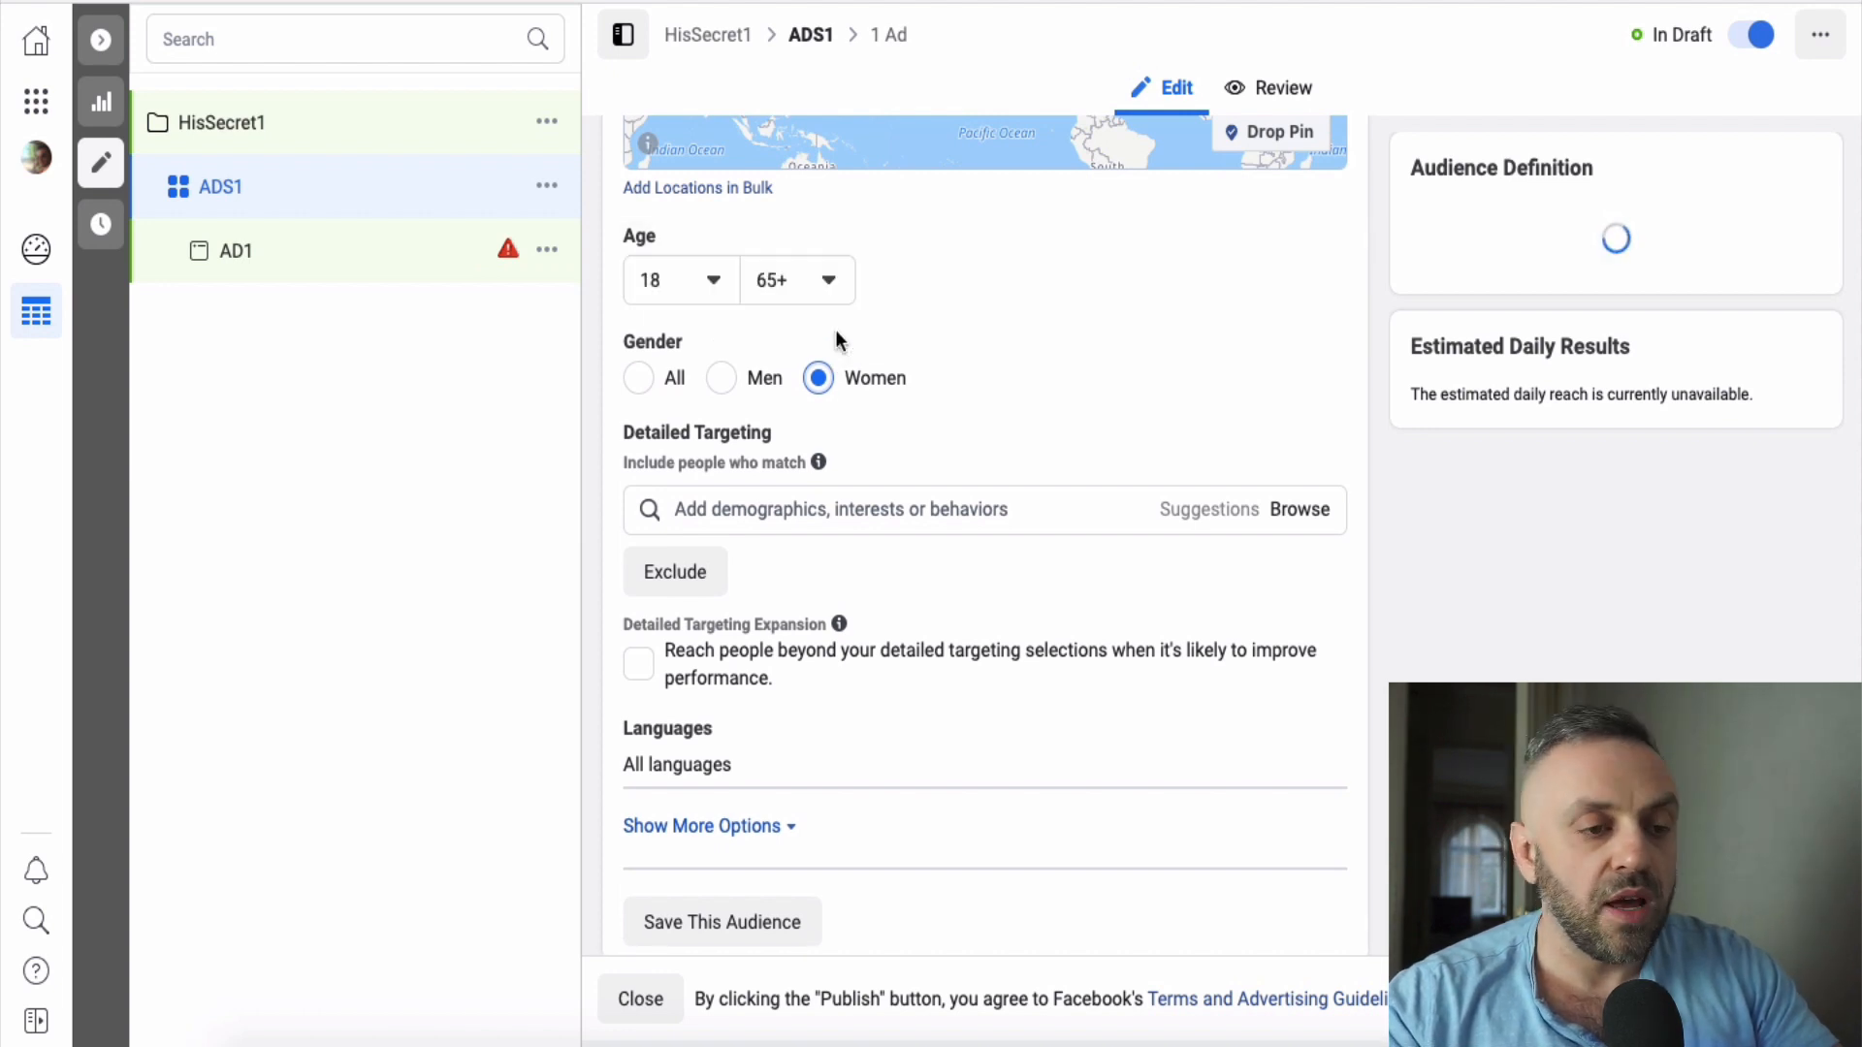
left_click(696, 281)
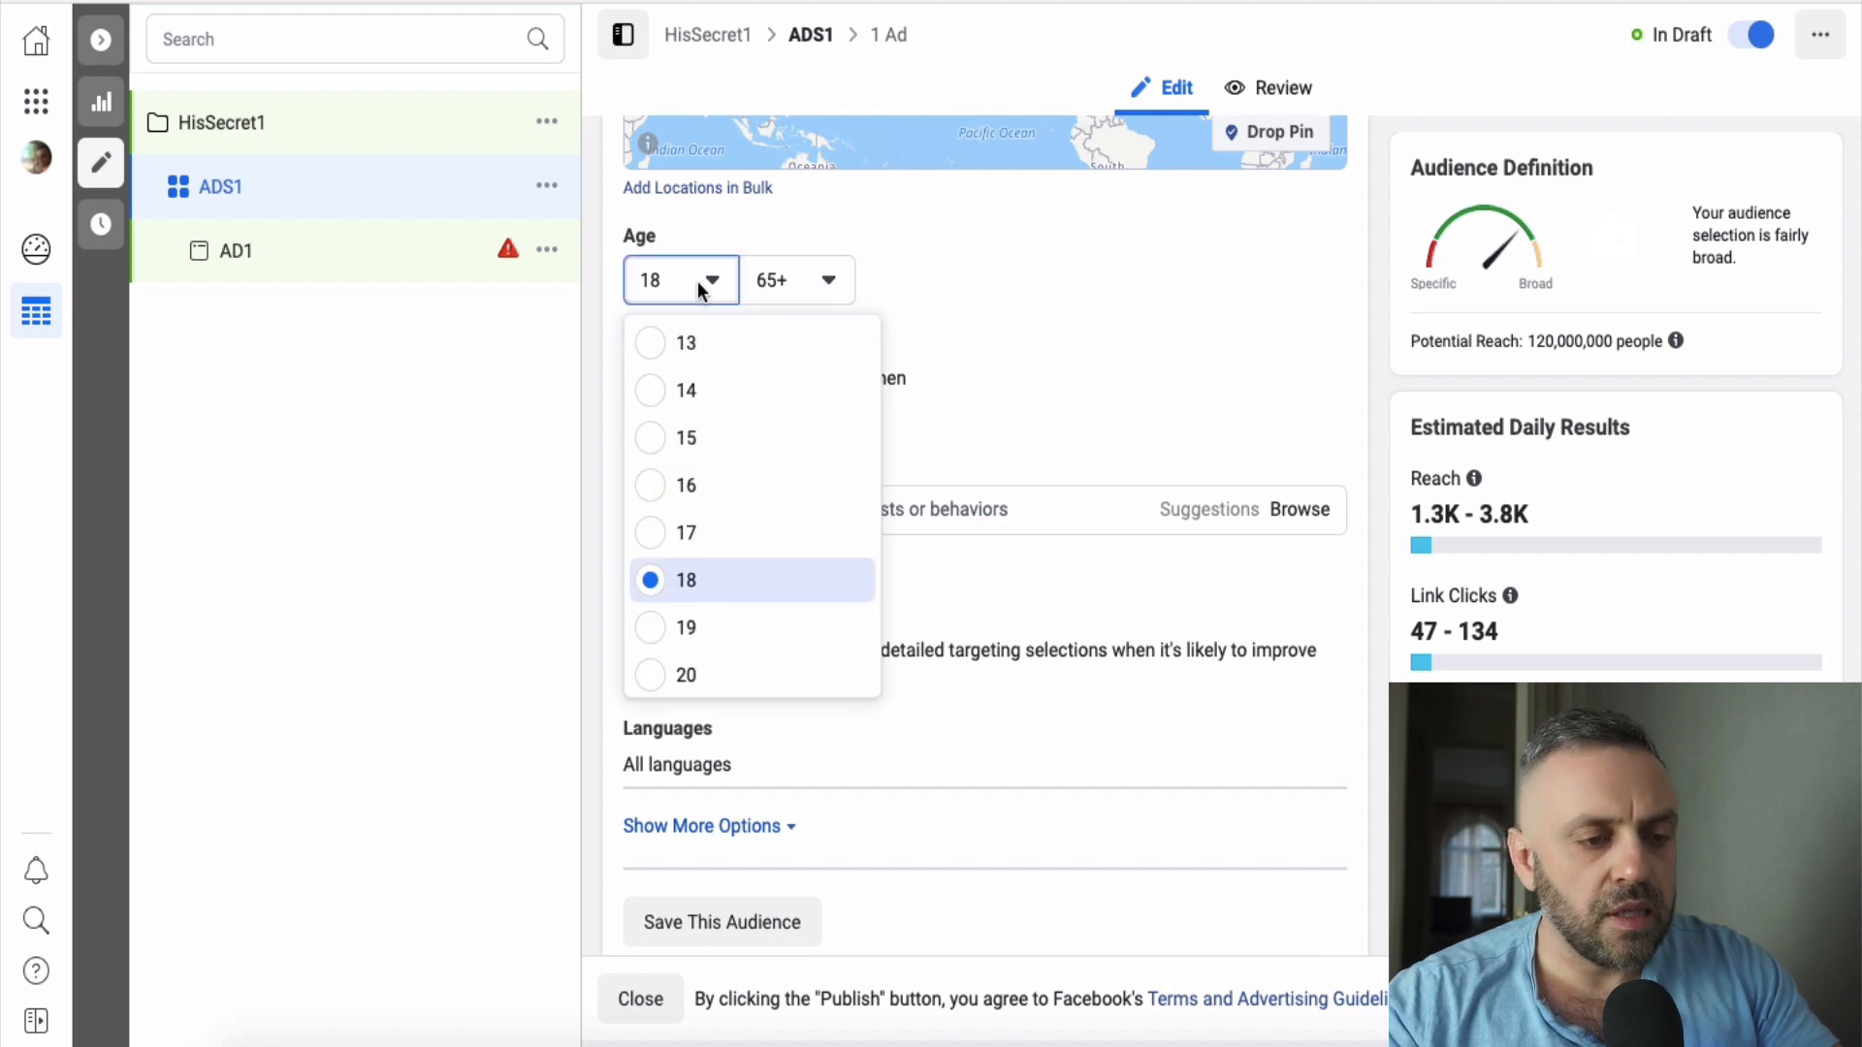
scroll(701, 534, "down", 5)
scroll(704, 536, "down", 2)
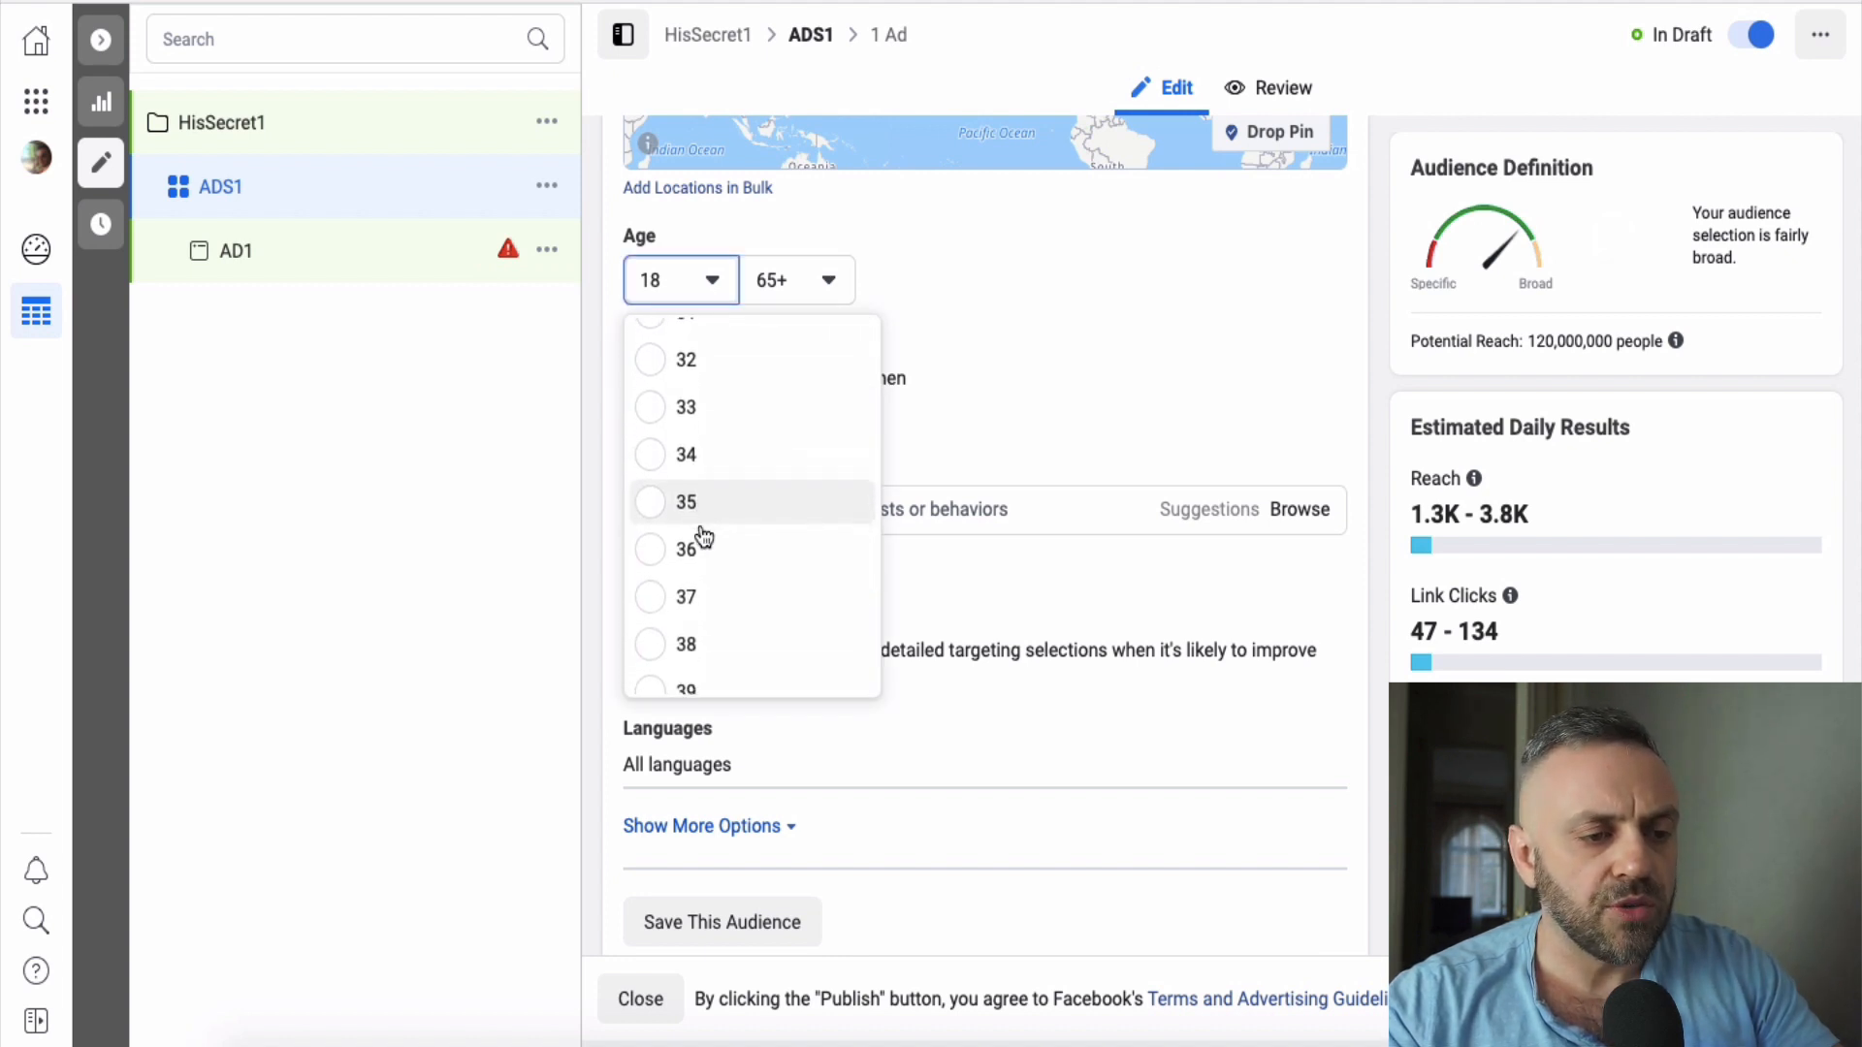
left_click(665, 505)
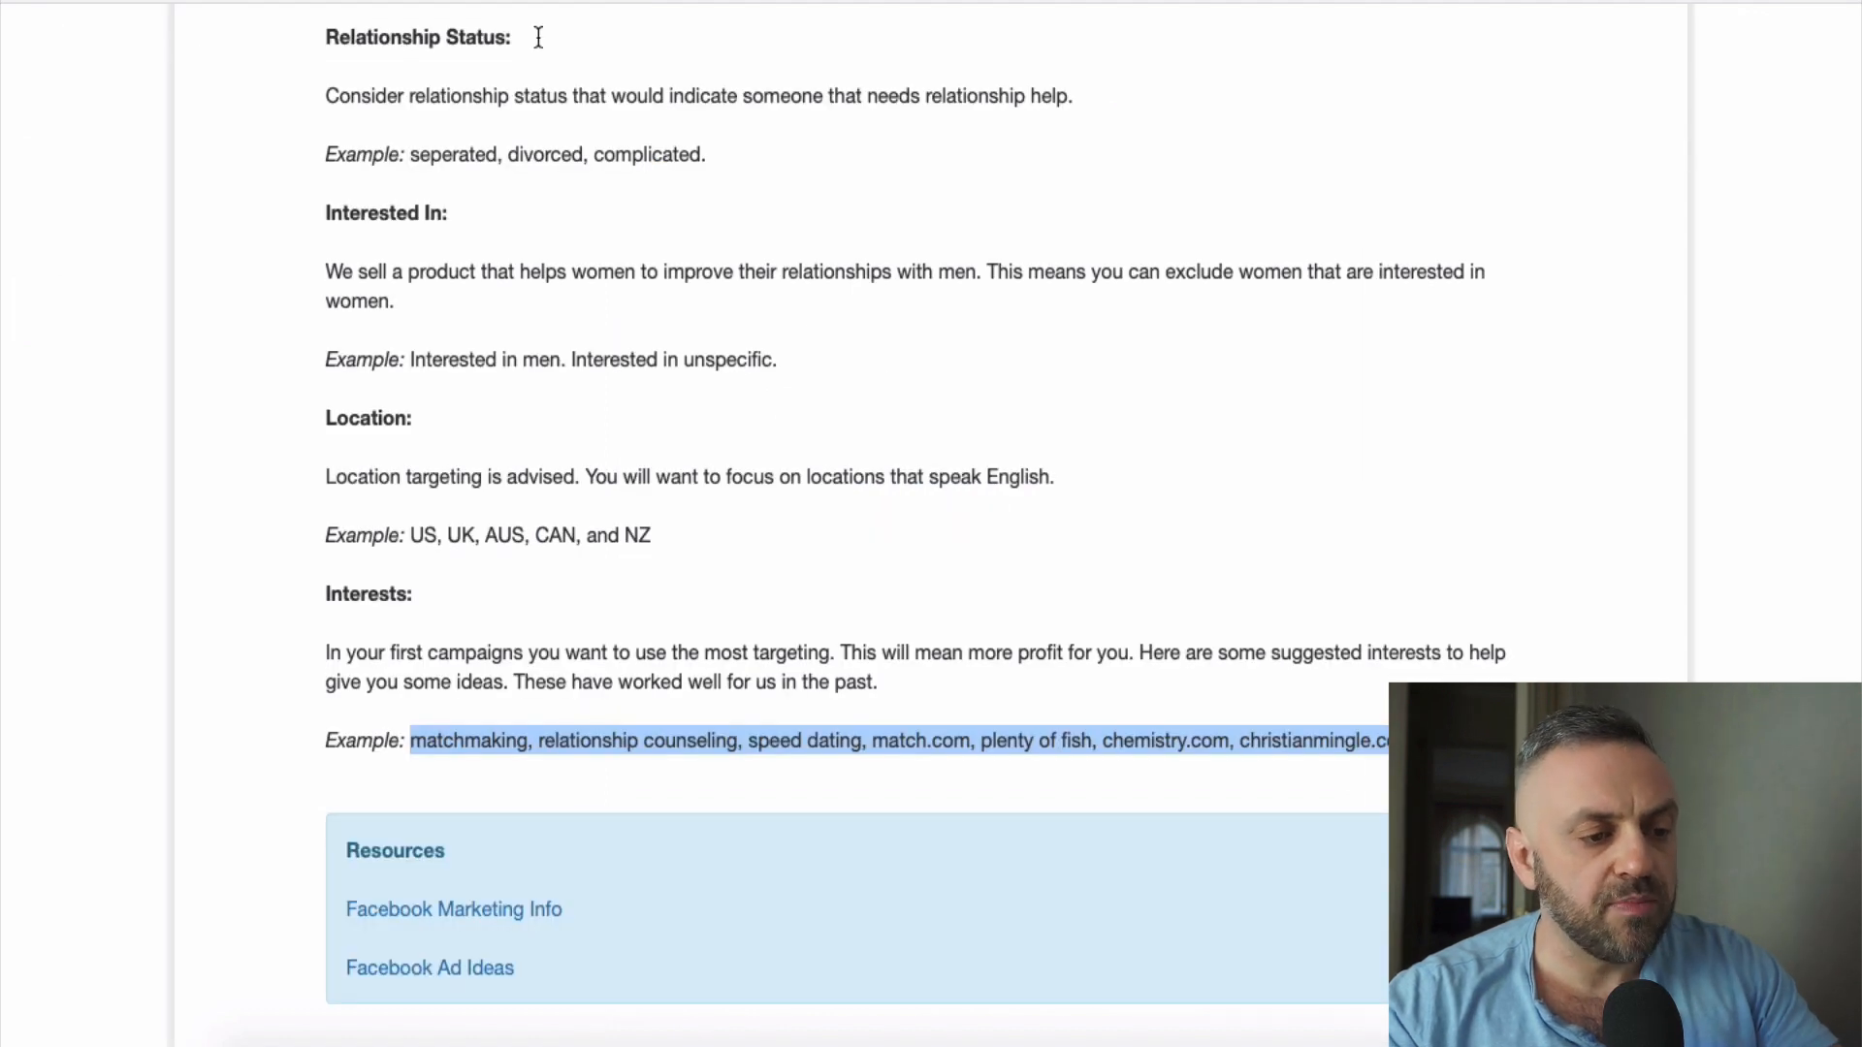
- Add the guide's example interests Matchmaking and Relationship counseling to the ad set's detailed targeting
double_click(474, 741)
key("ctrl+c")
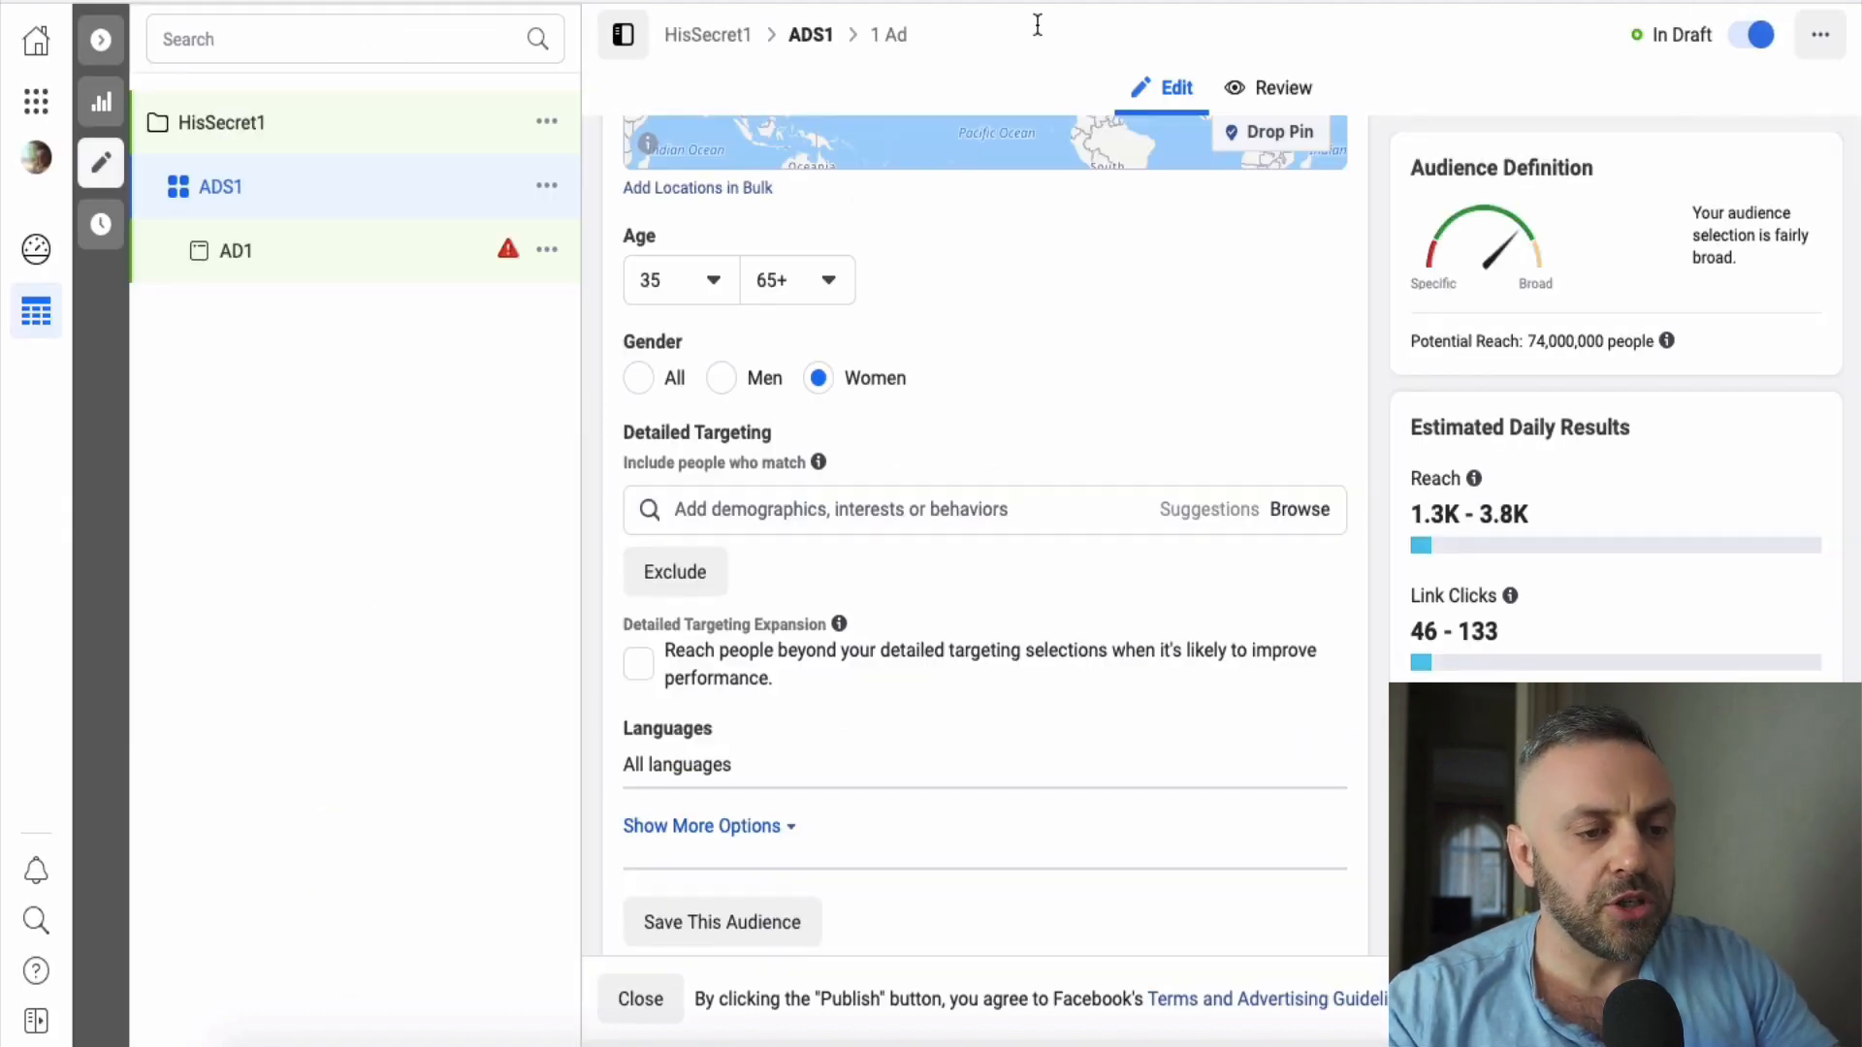
left_click(832, 511)
key("ctrl+v")
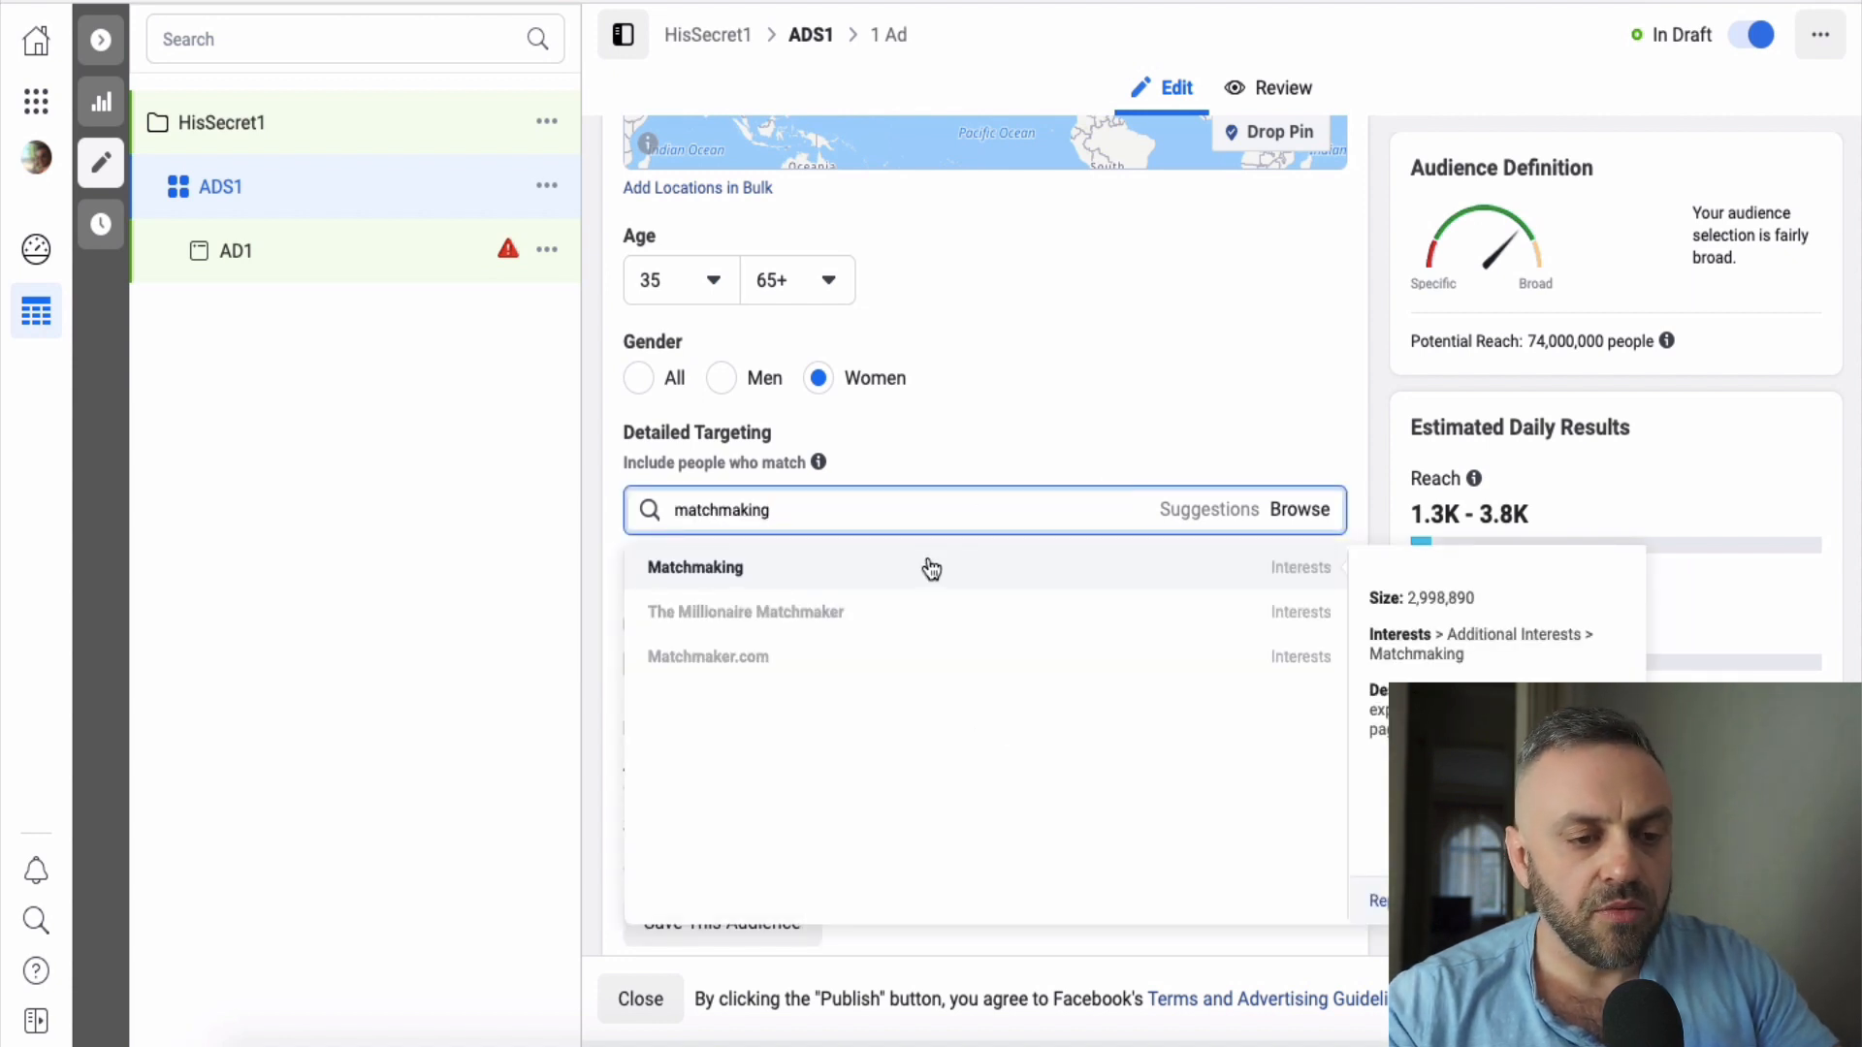
left_click(932, 567)
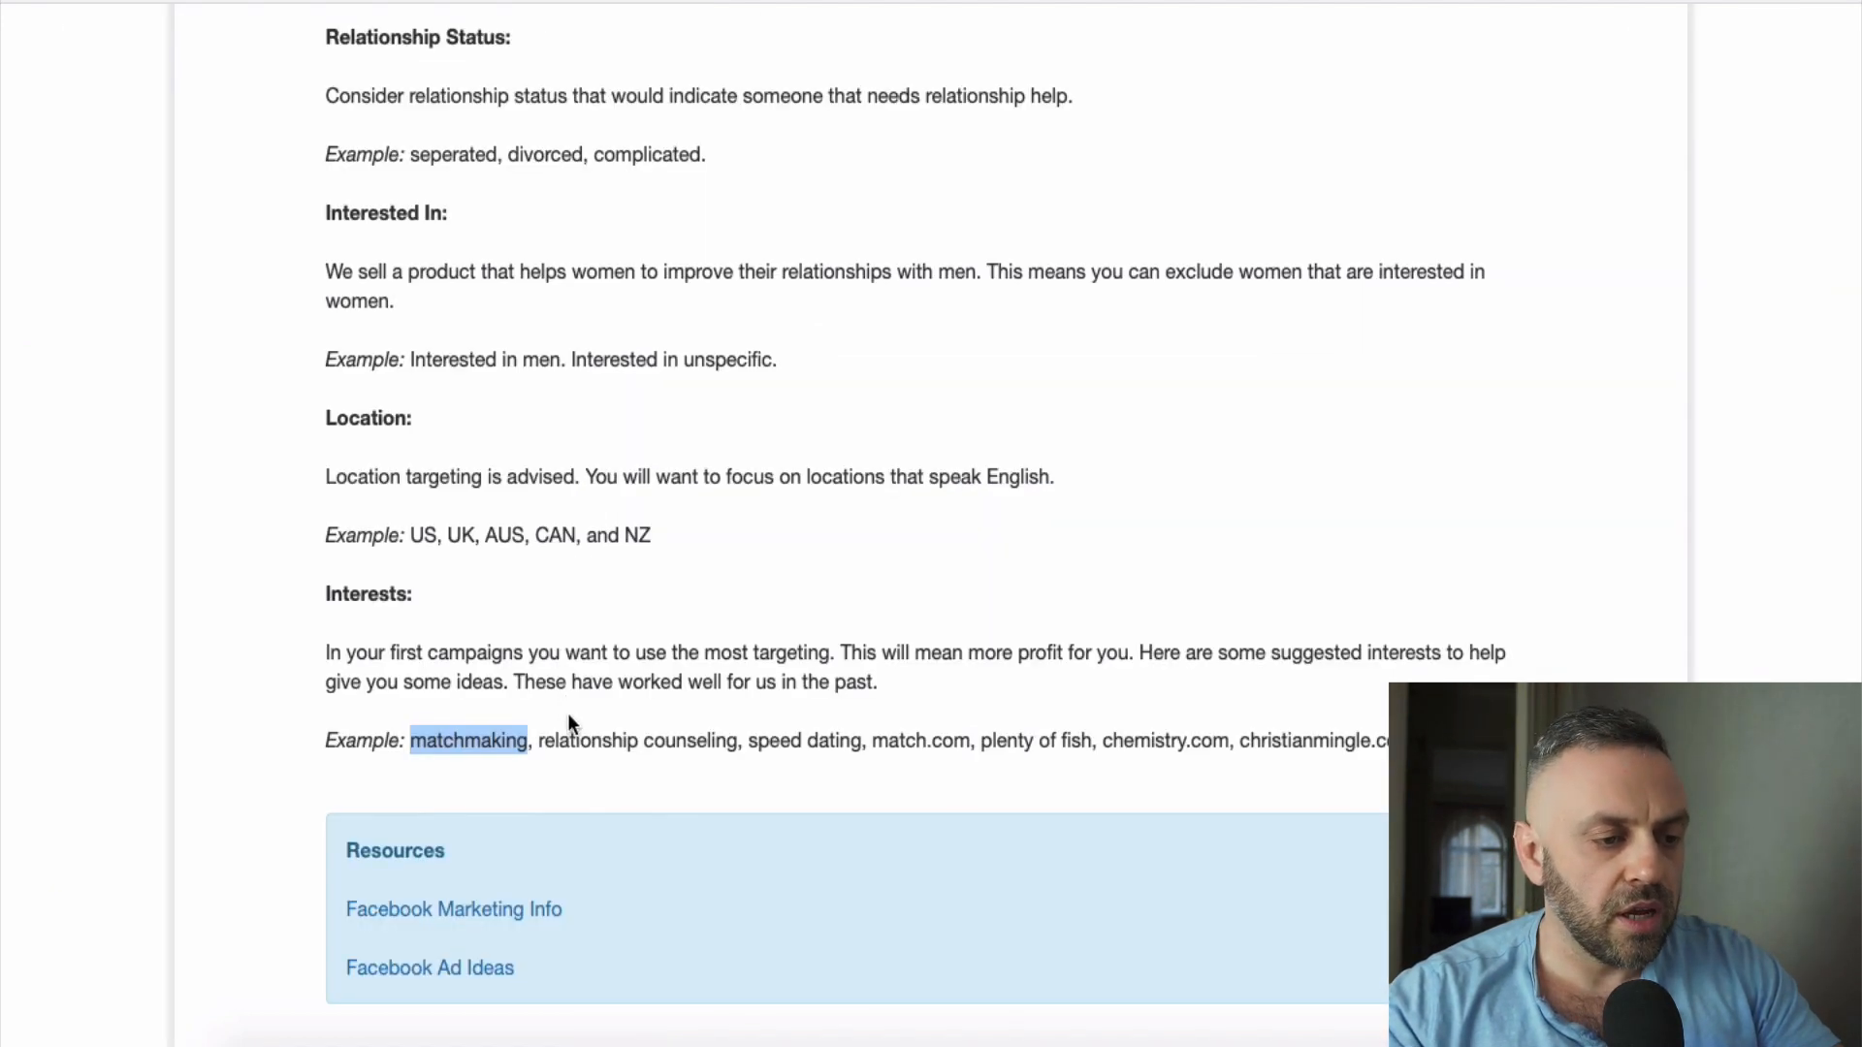
left_click_drag(739, 739, 541, 742)
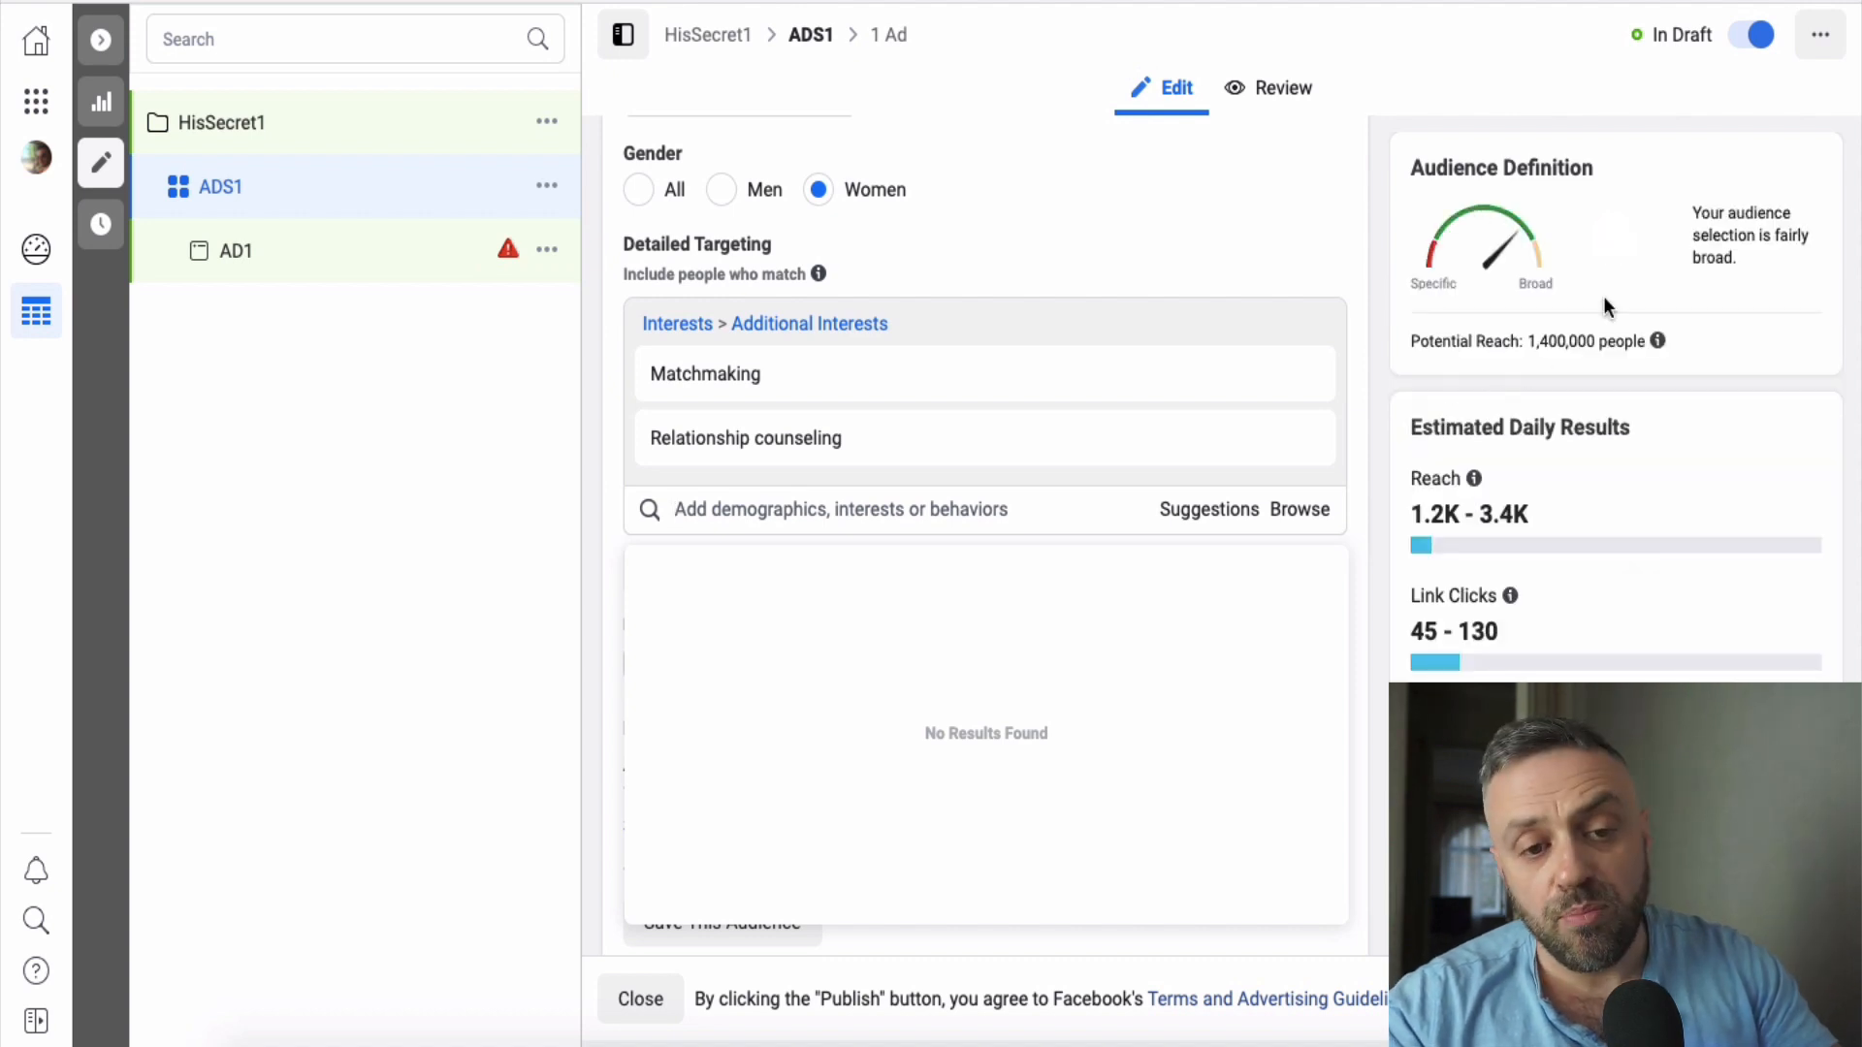
- Copy "speed dating" from the guide's example interests and add Speed dating to the detailed targeting
left_click(388, 2)
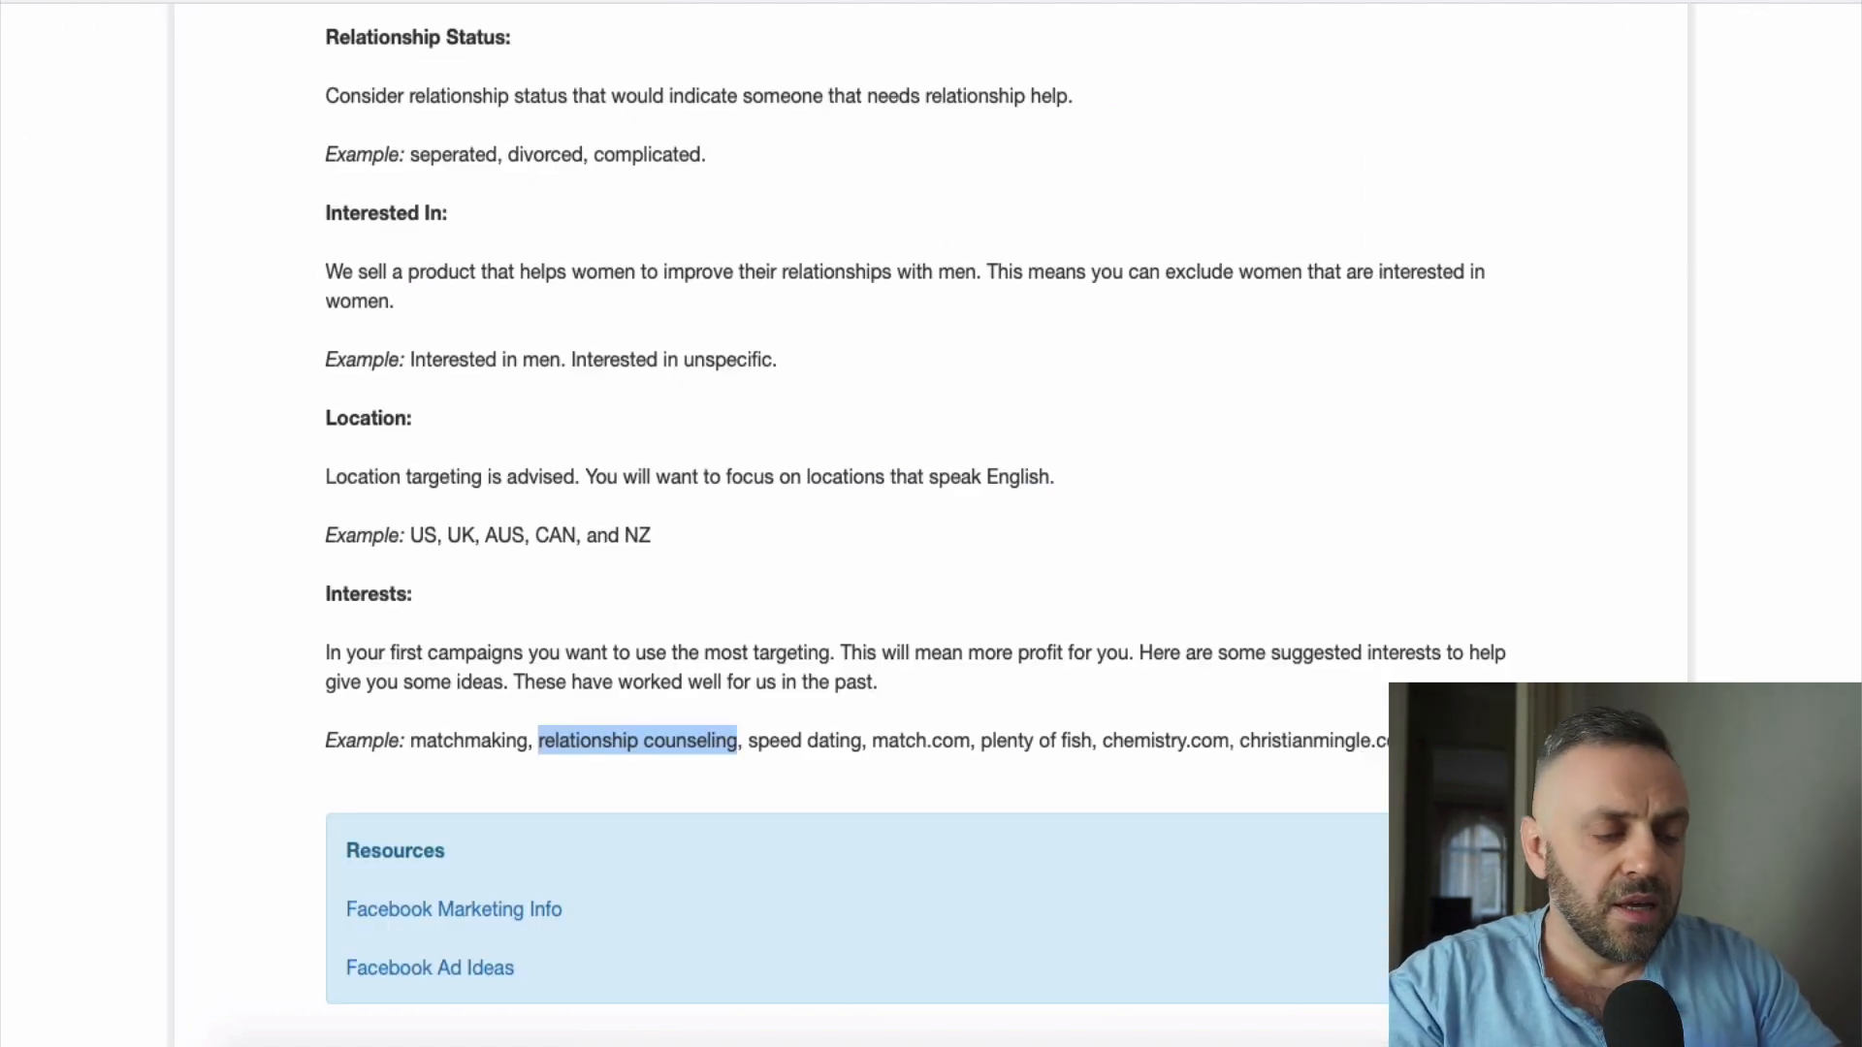
left_click_drag(865, 742, 754, 745)
key("ctrl+c")
left_click(621, 2)
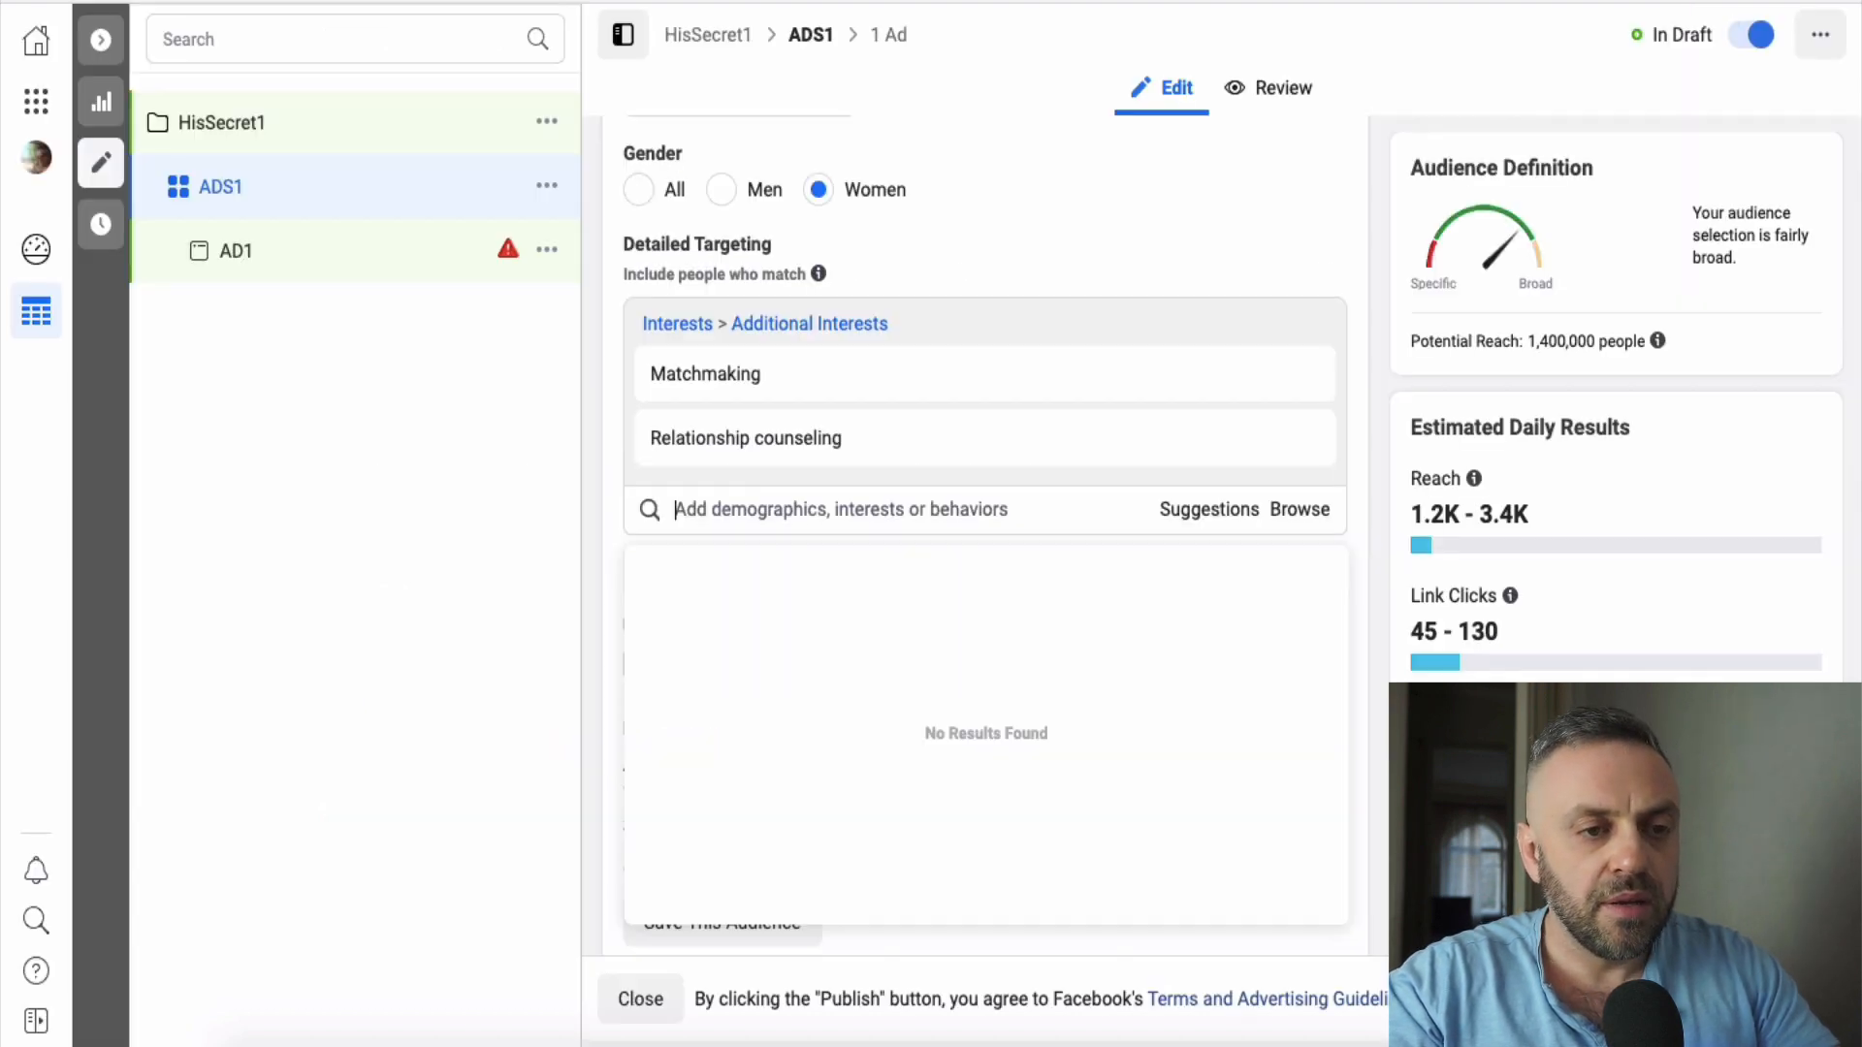
key("ctrl+v")
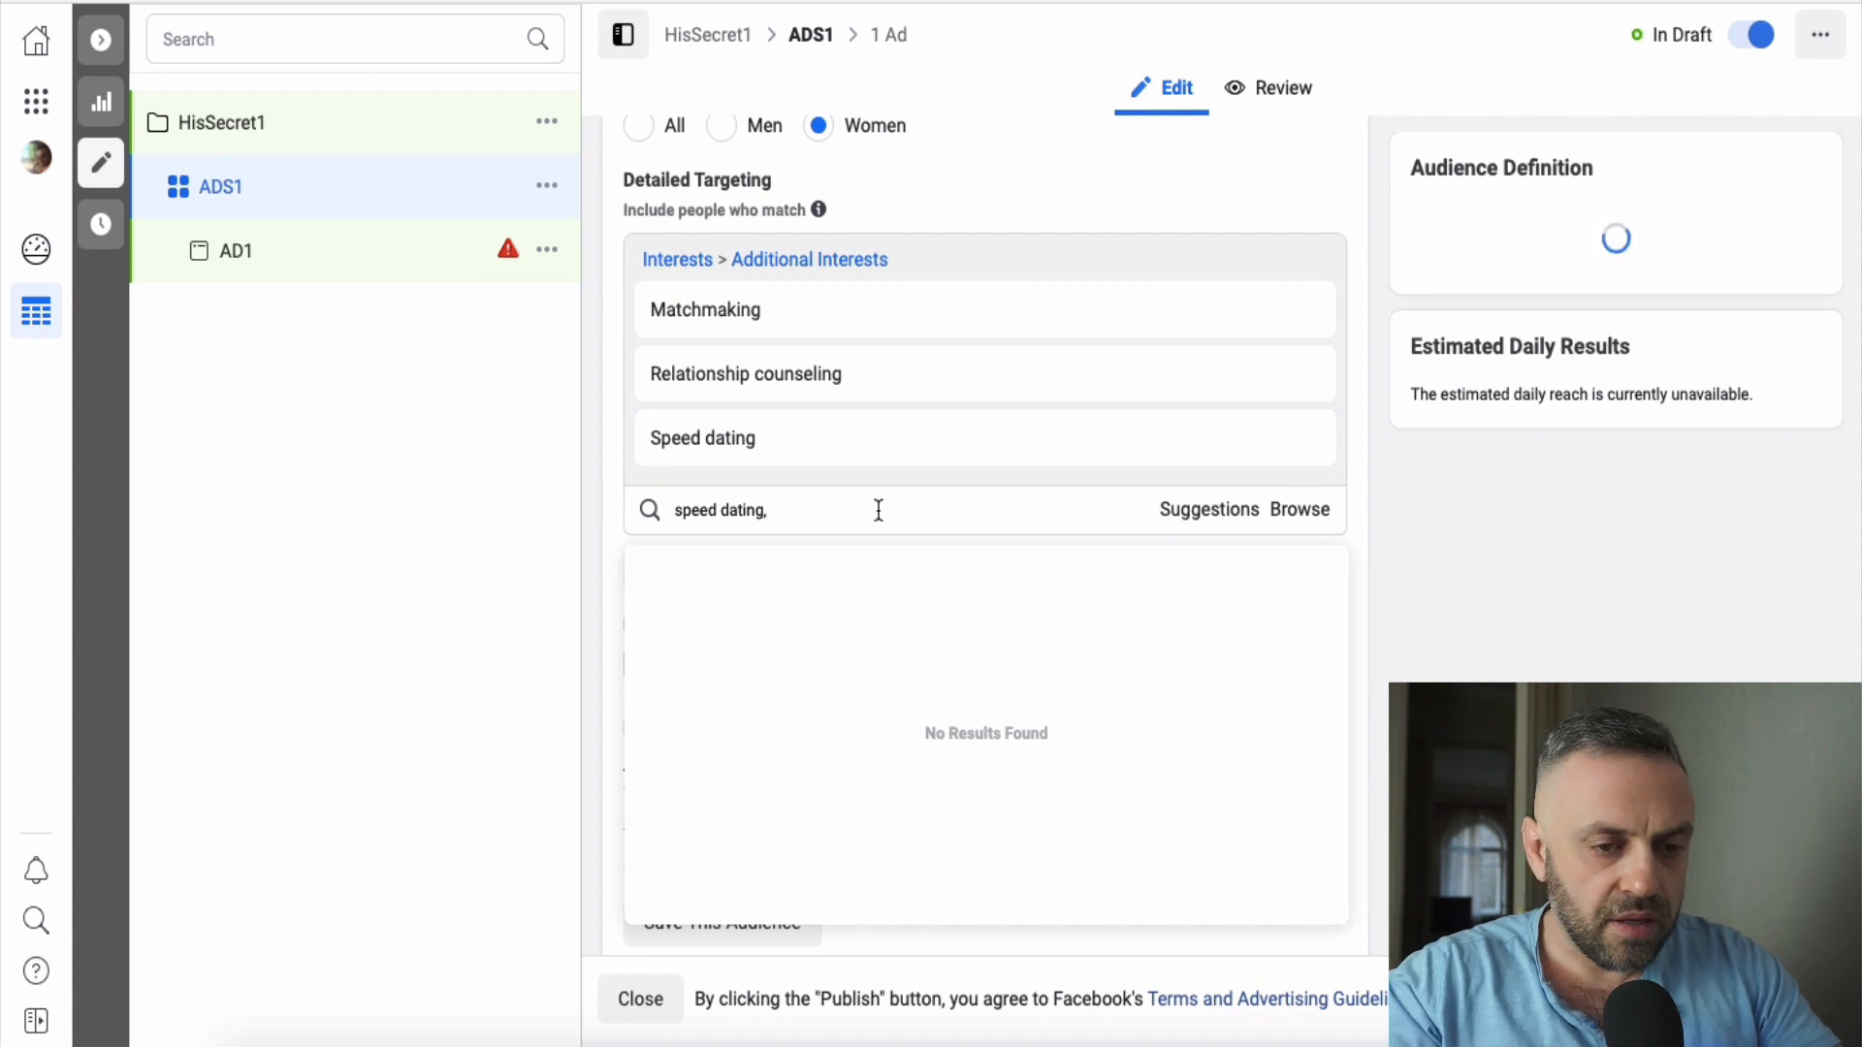
left_click(1002, 173)
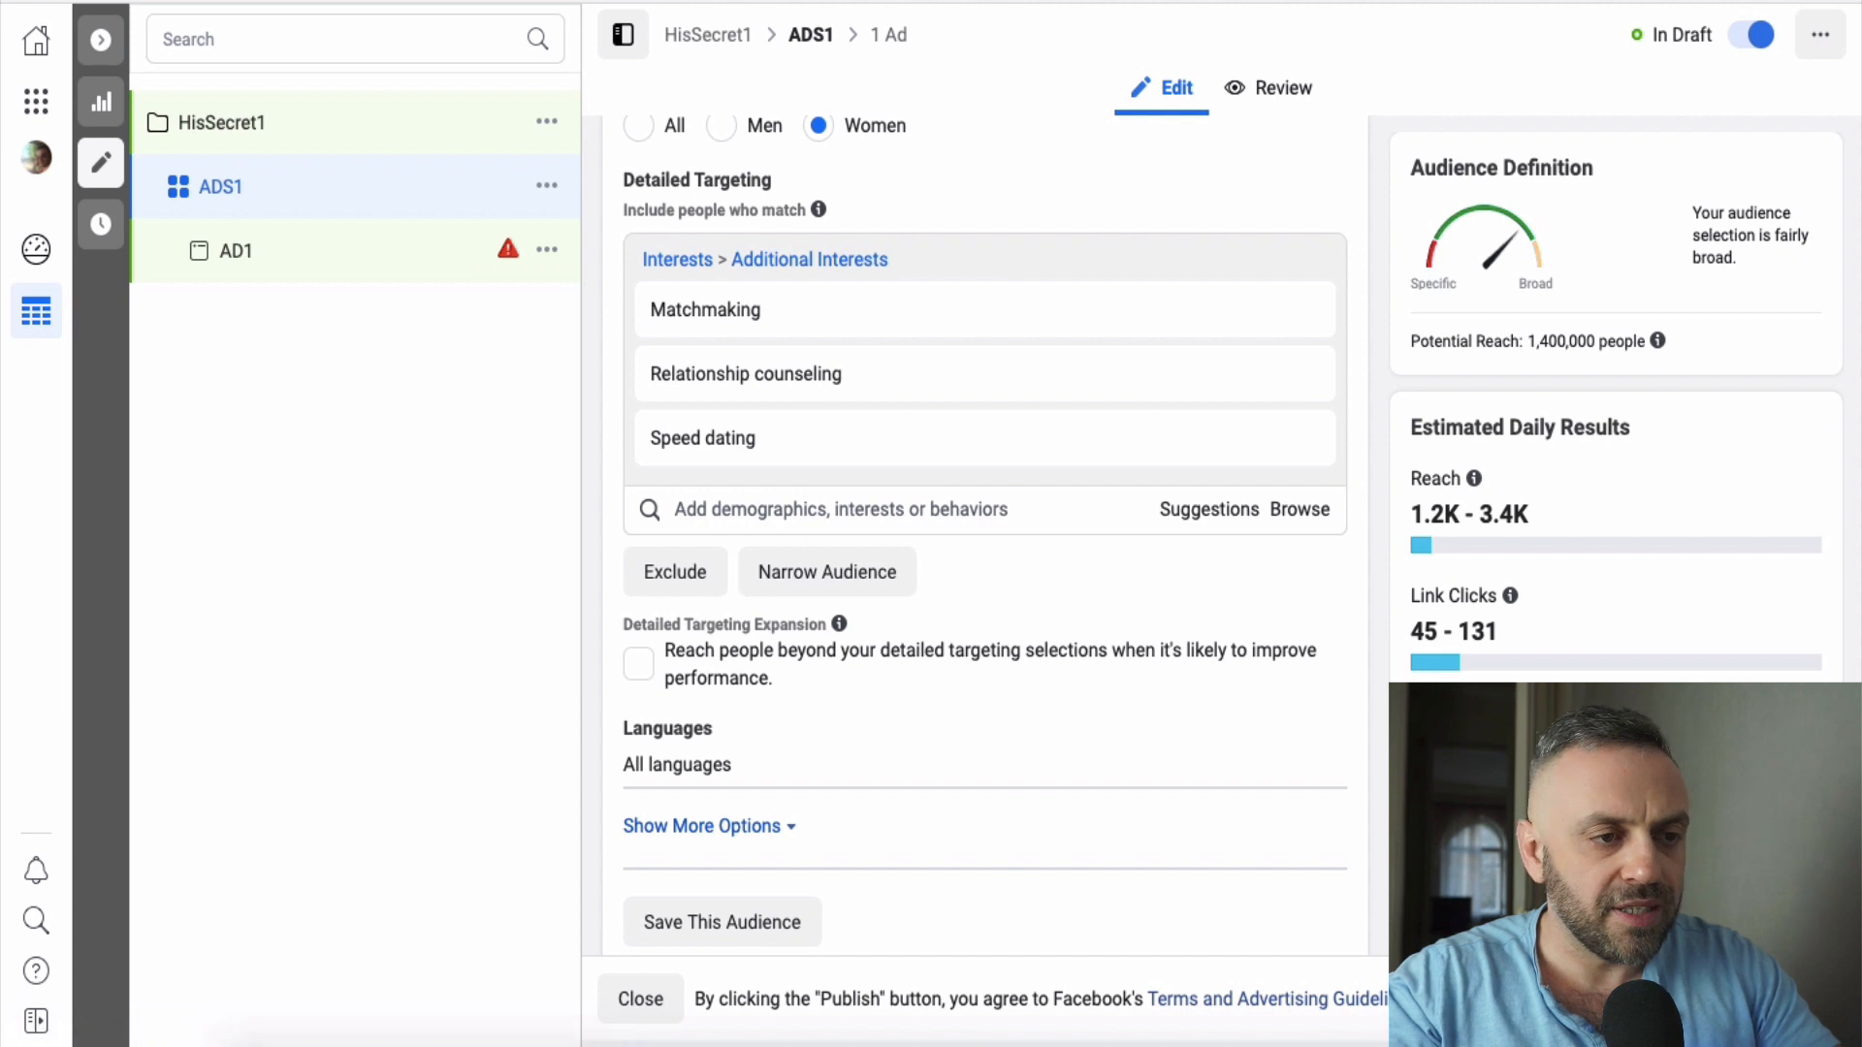
- Copy "match.com" from the guide's example interests and add Match.com to the ad set's detailed targeting
left_click(590, 2)
left_click_drag(971, 742, 862, 743)
key("ctrl+c")
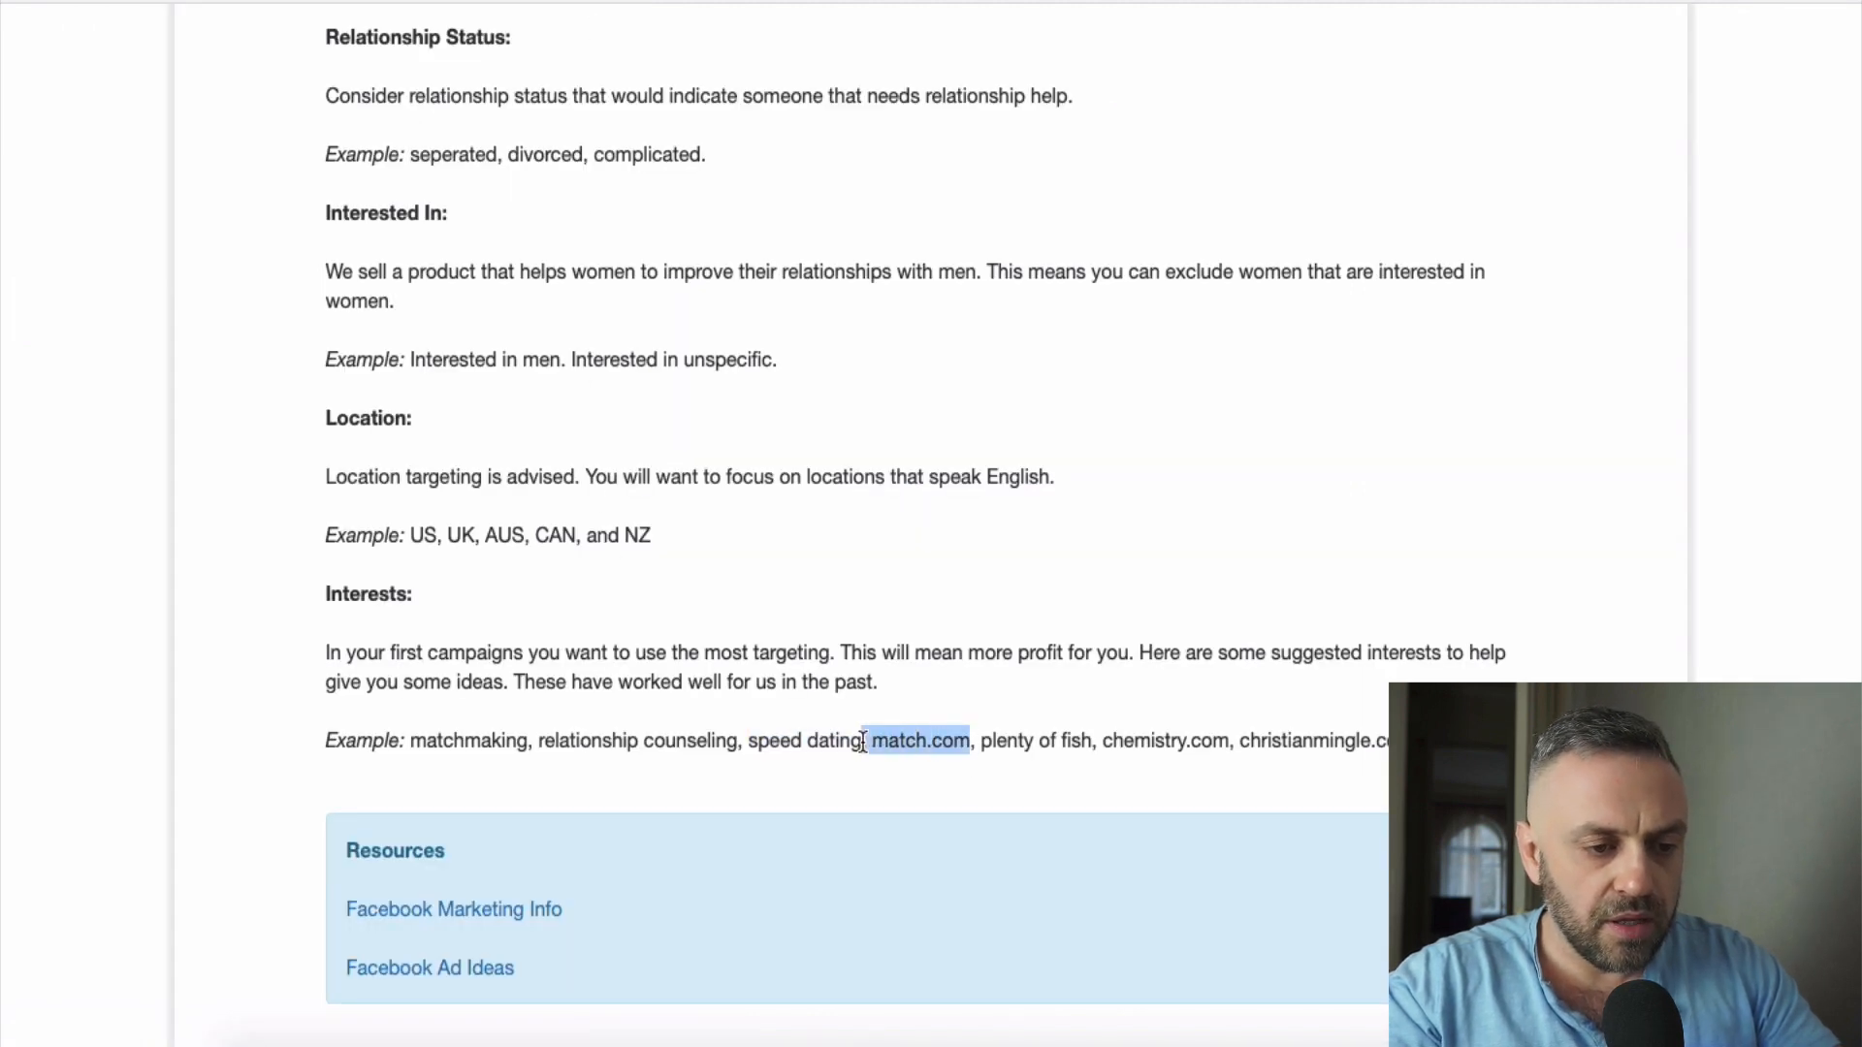
left_click(1116, 2)
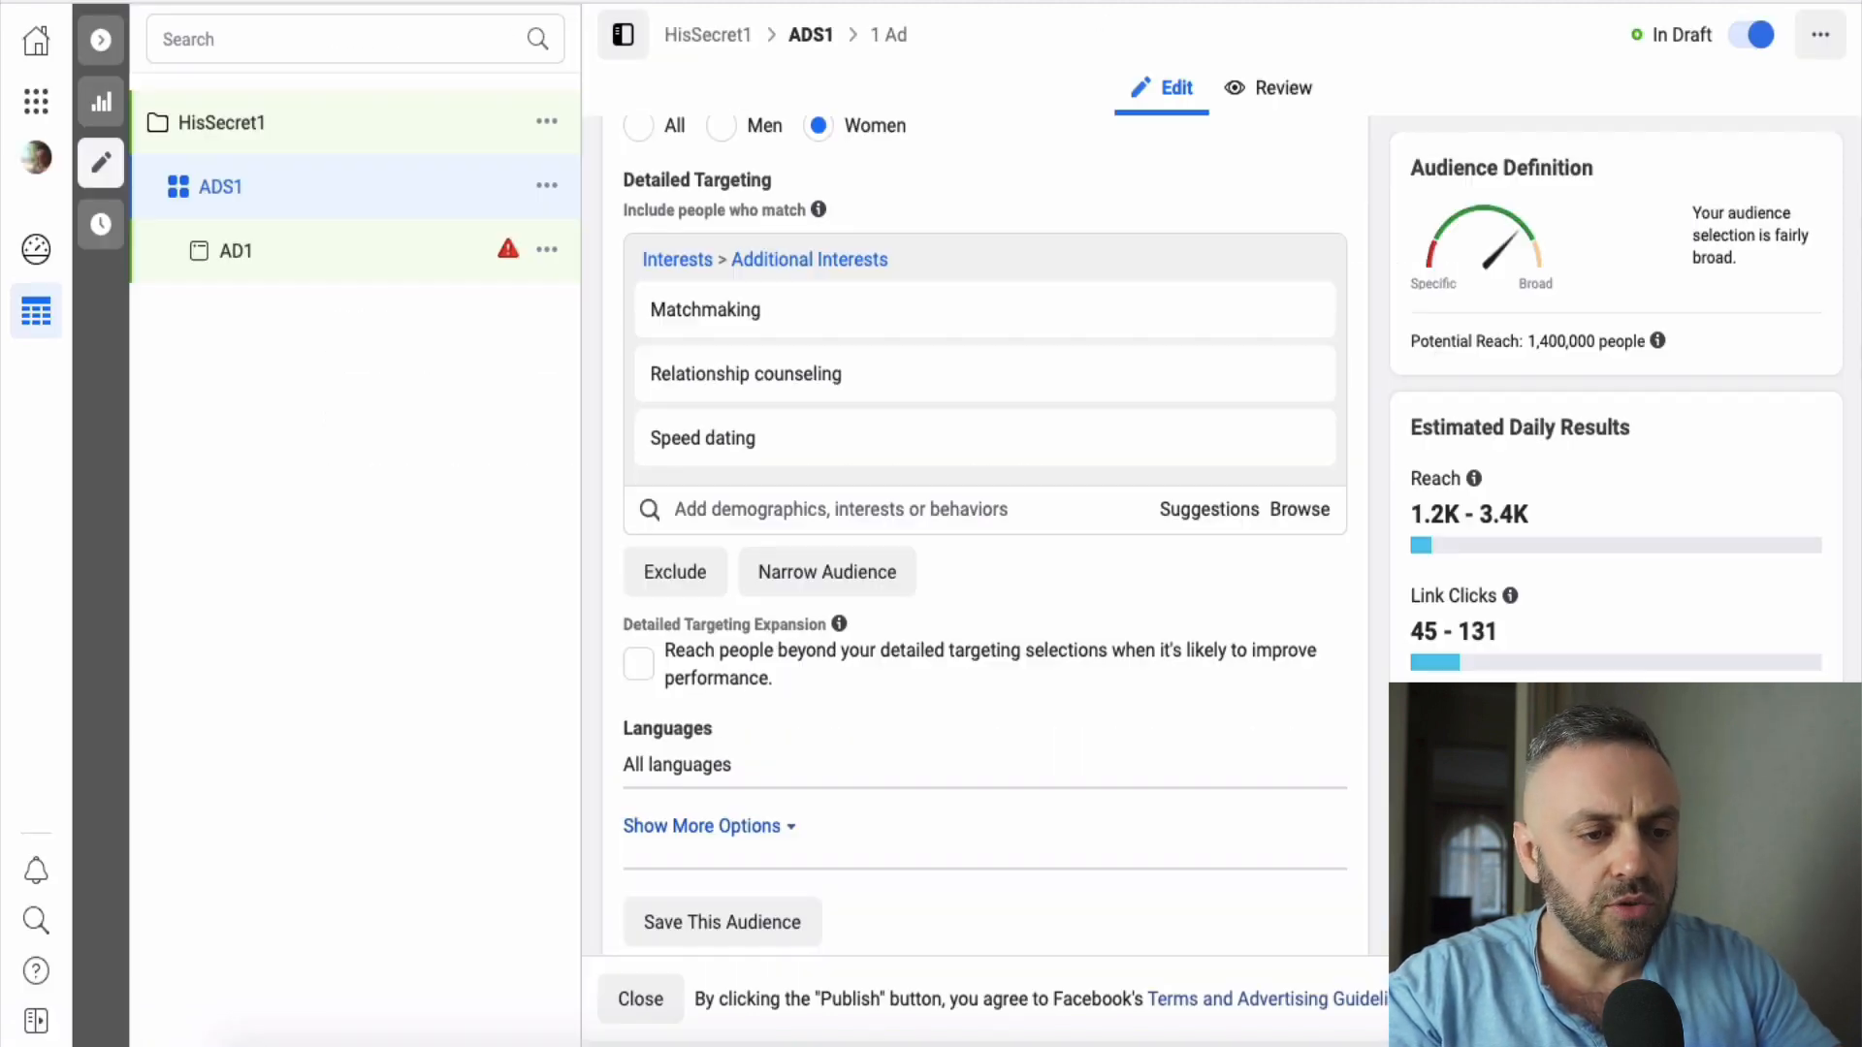
left_click(840, 510)
key("ctrl+v")
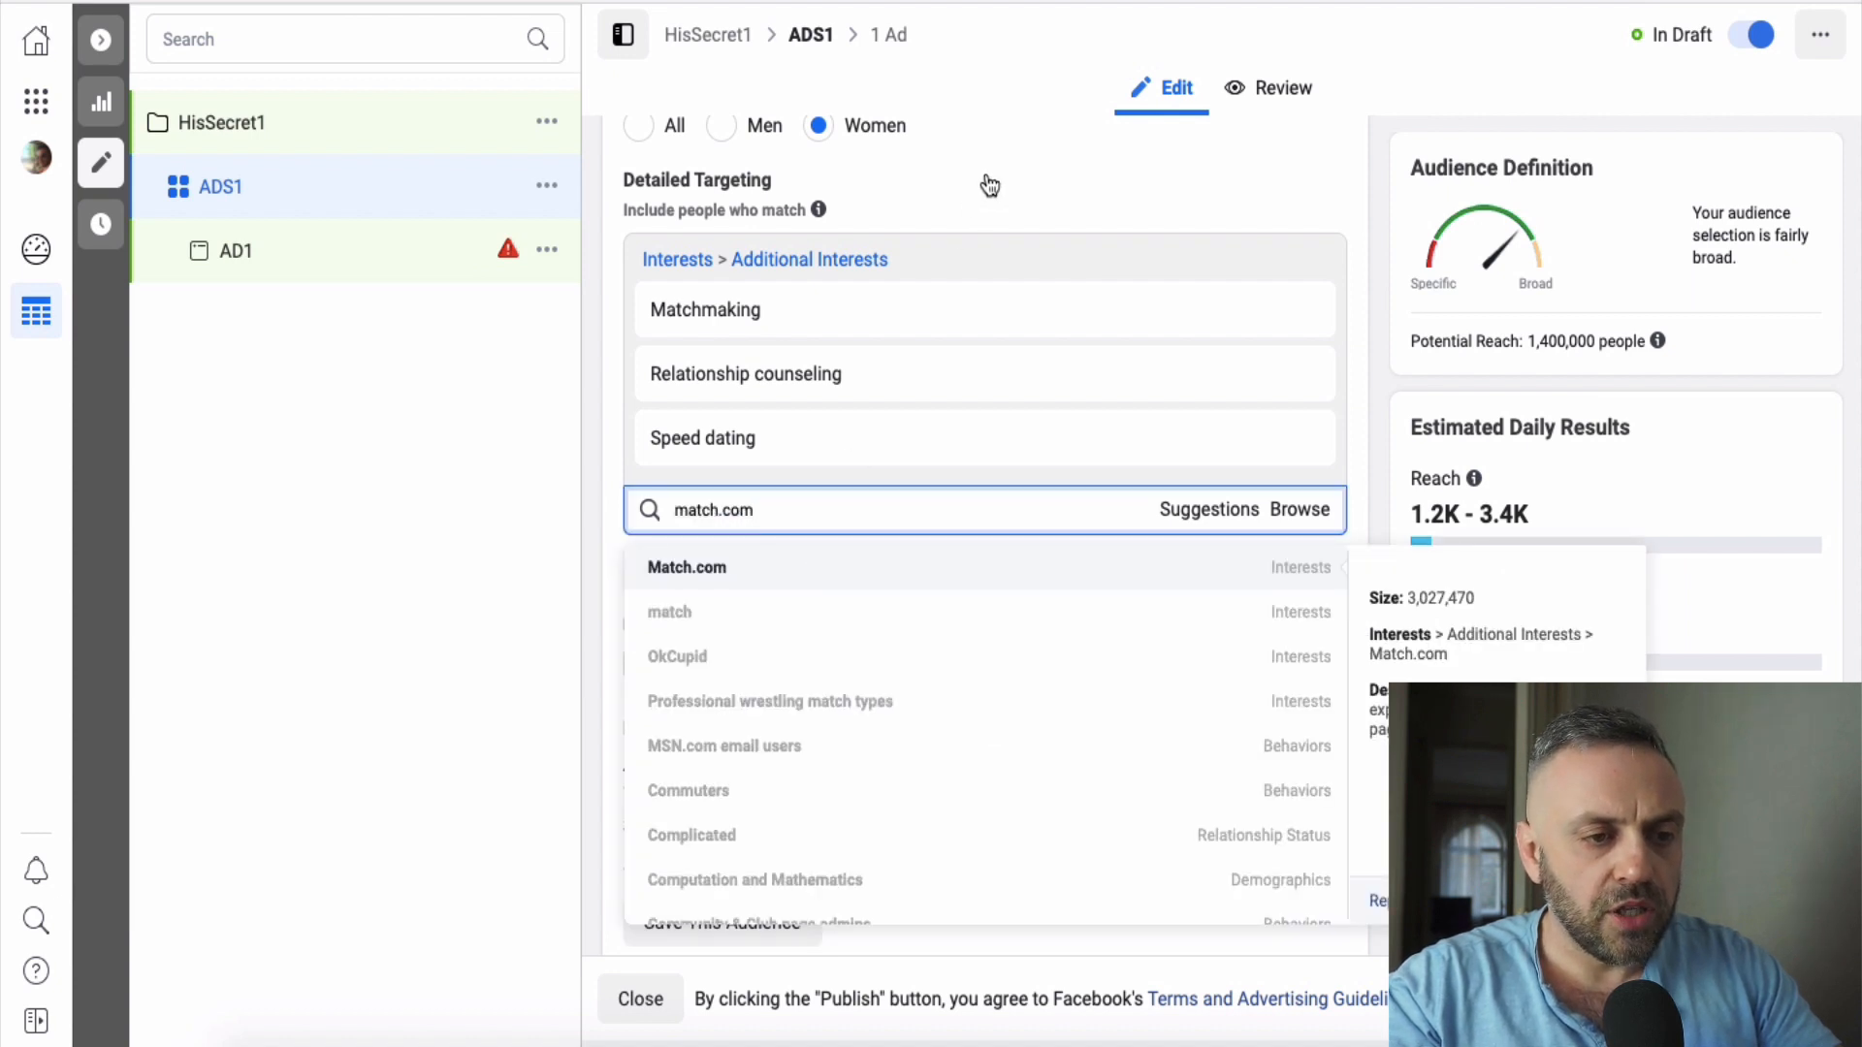
key("Return")
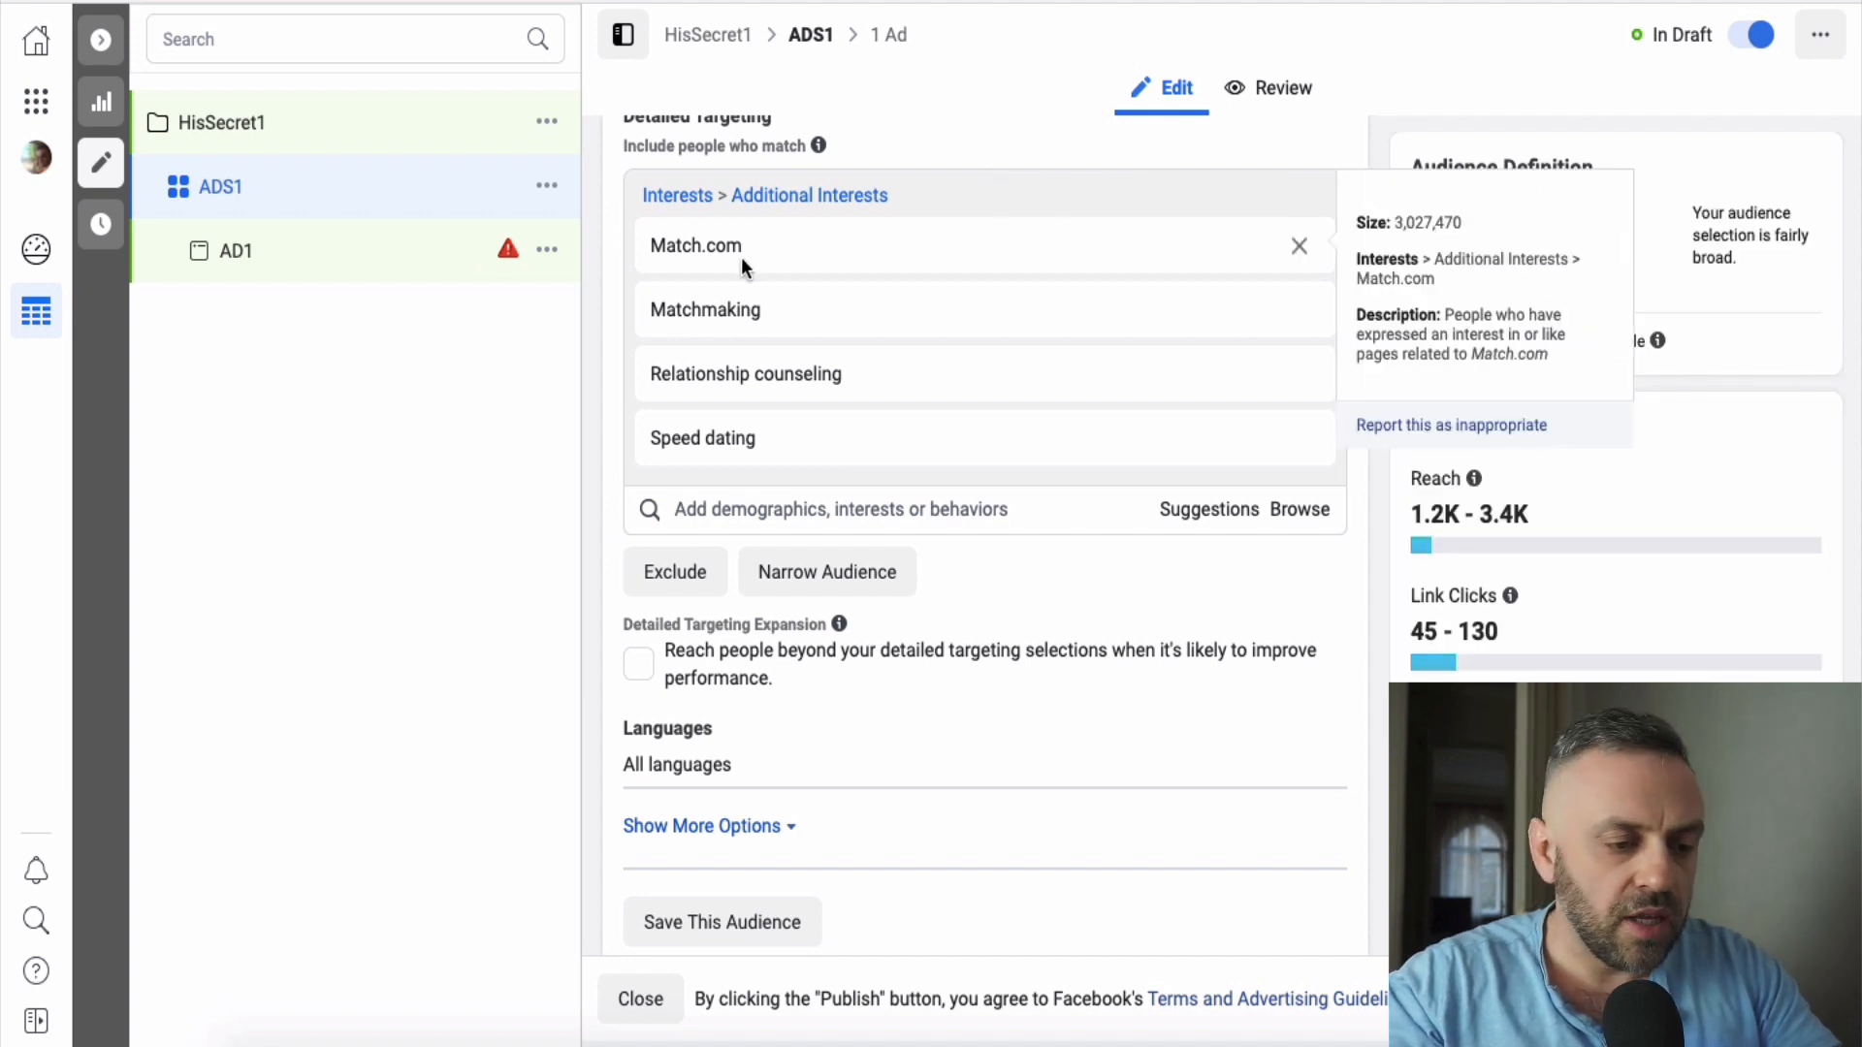
- Open the AD1 ad and start adding an image to its media from the stock photos
scroll(741, 258, "down", 5)
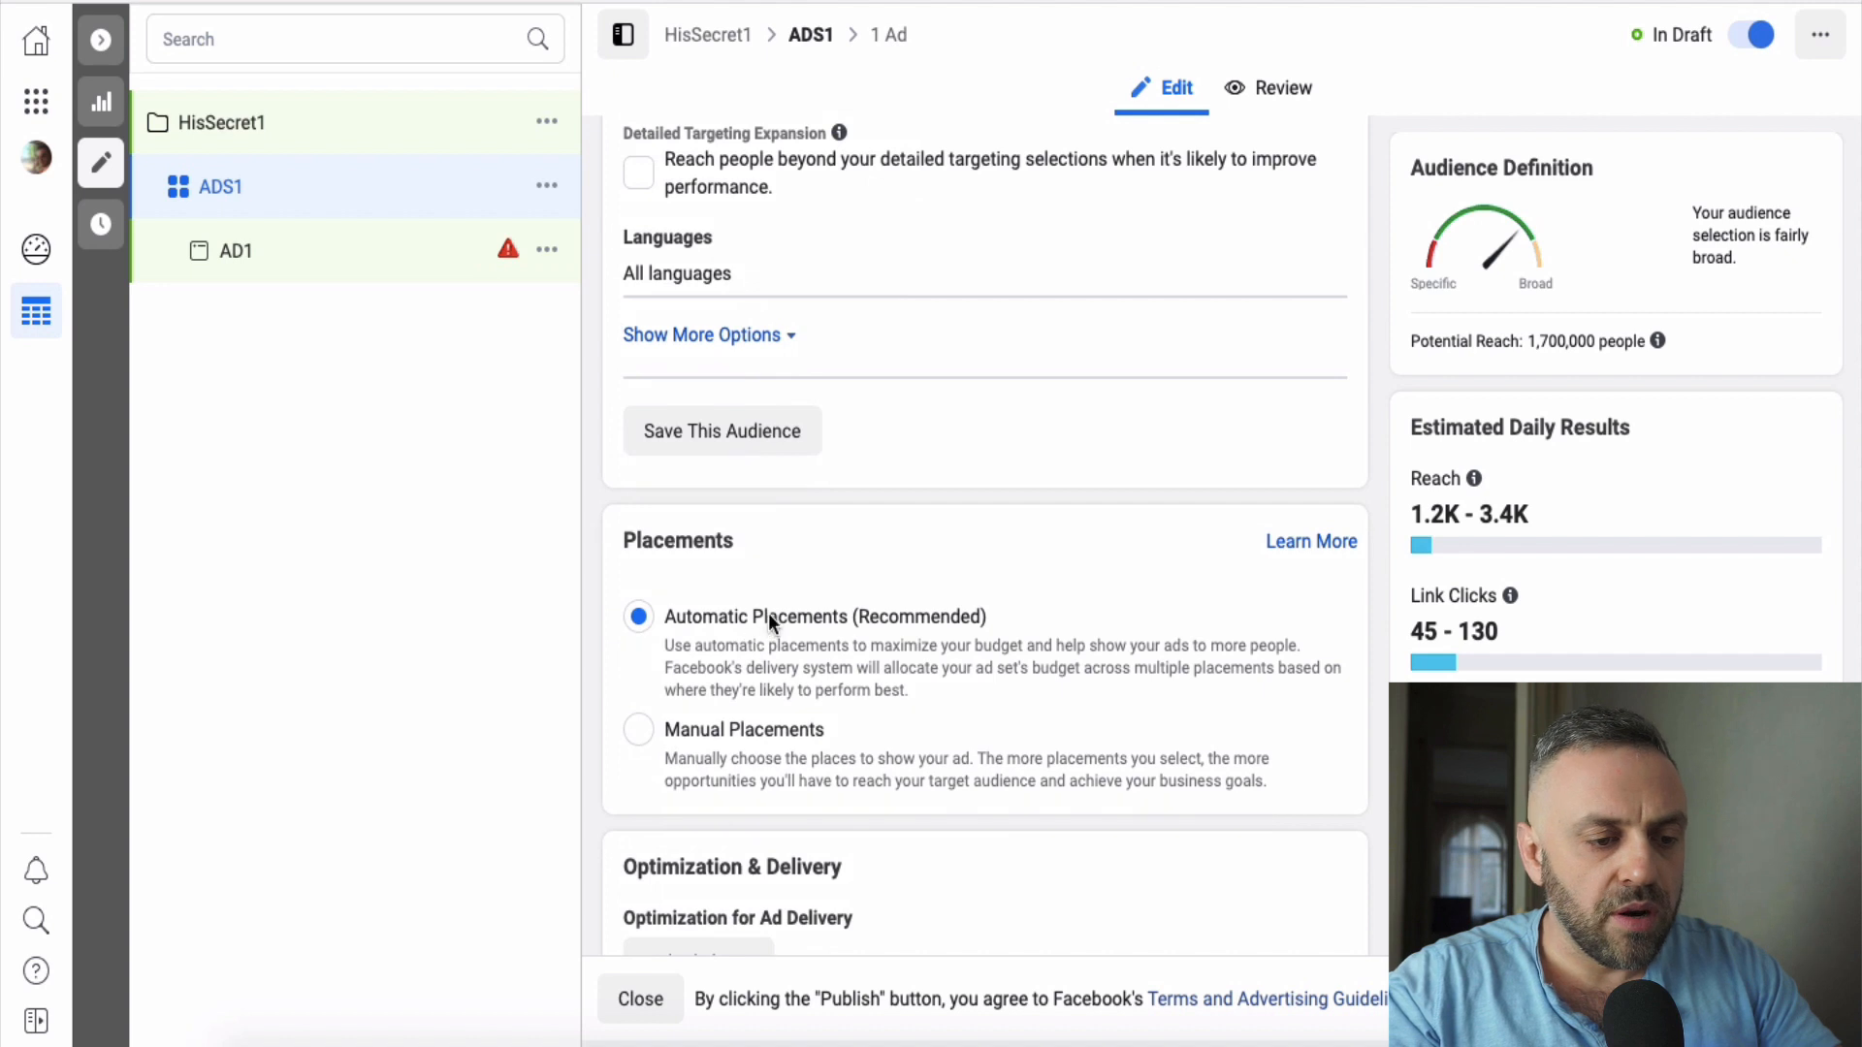
scroll(769, 620, "down", 4)
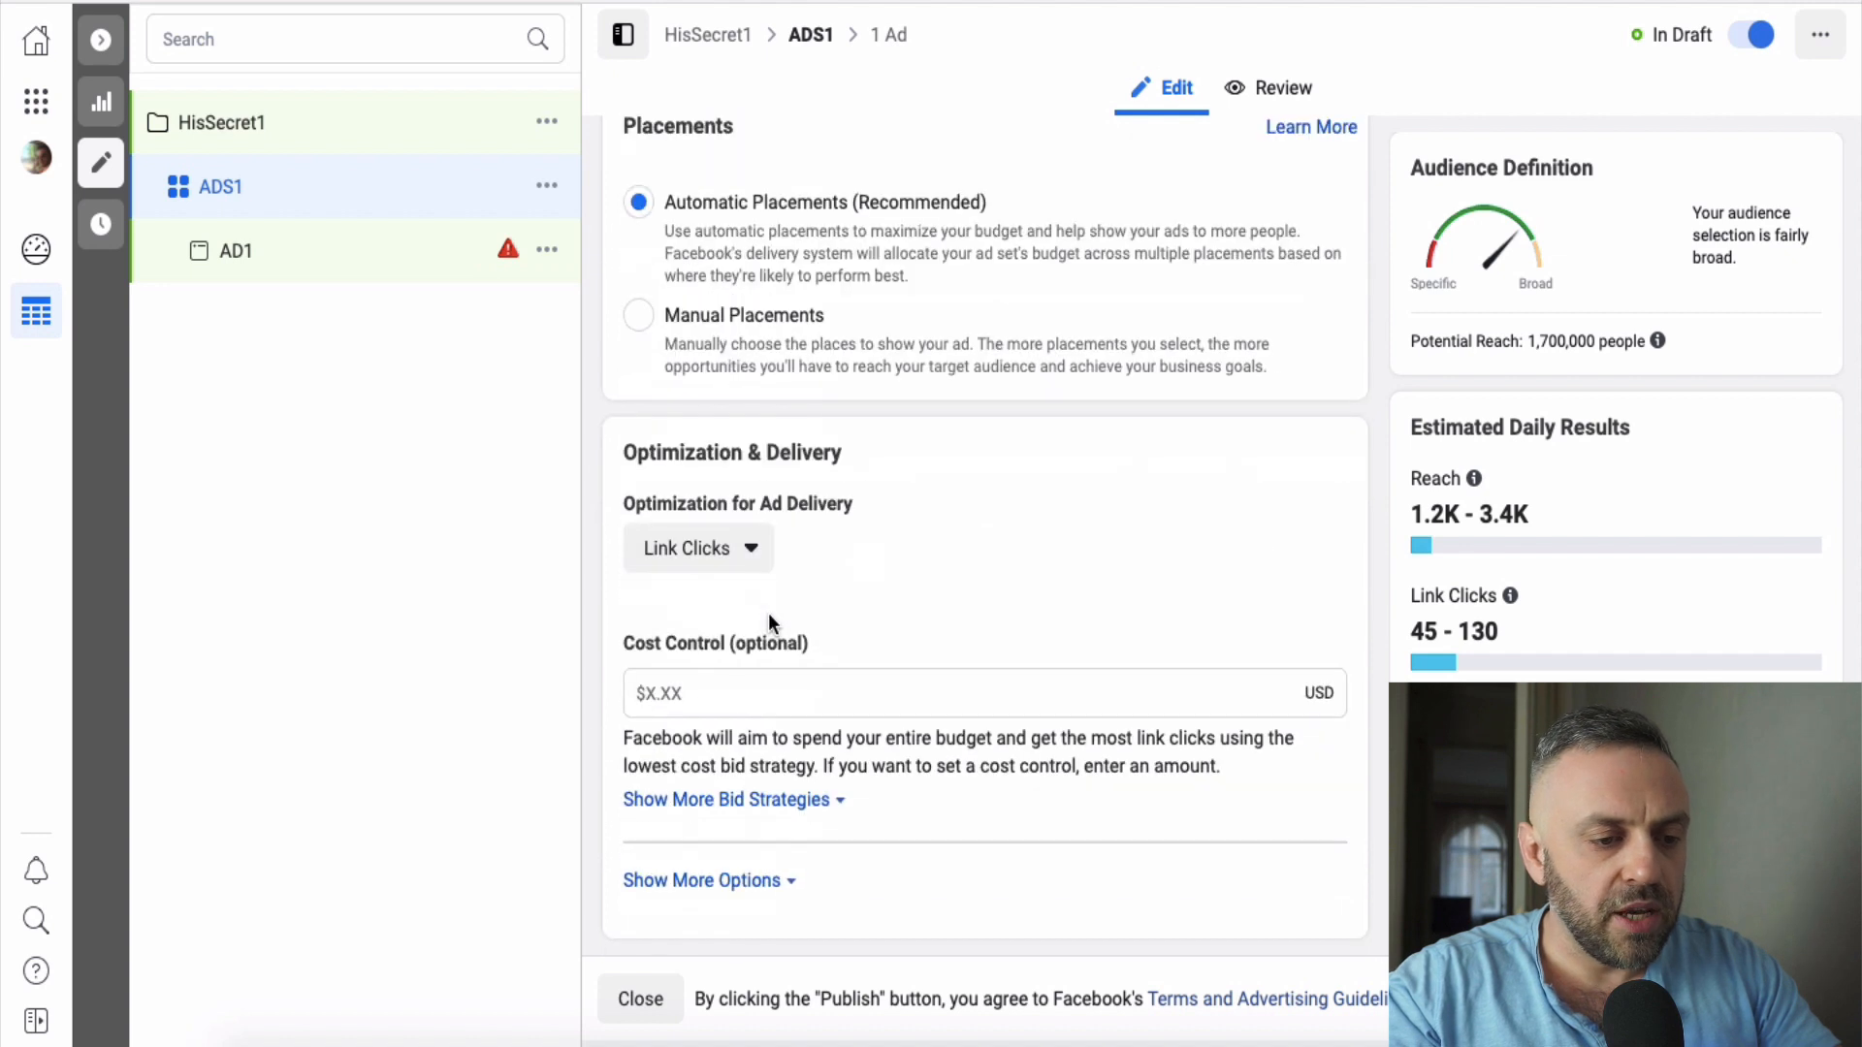
left_click(242, 260)
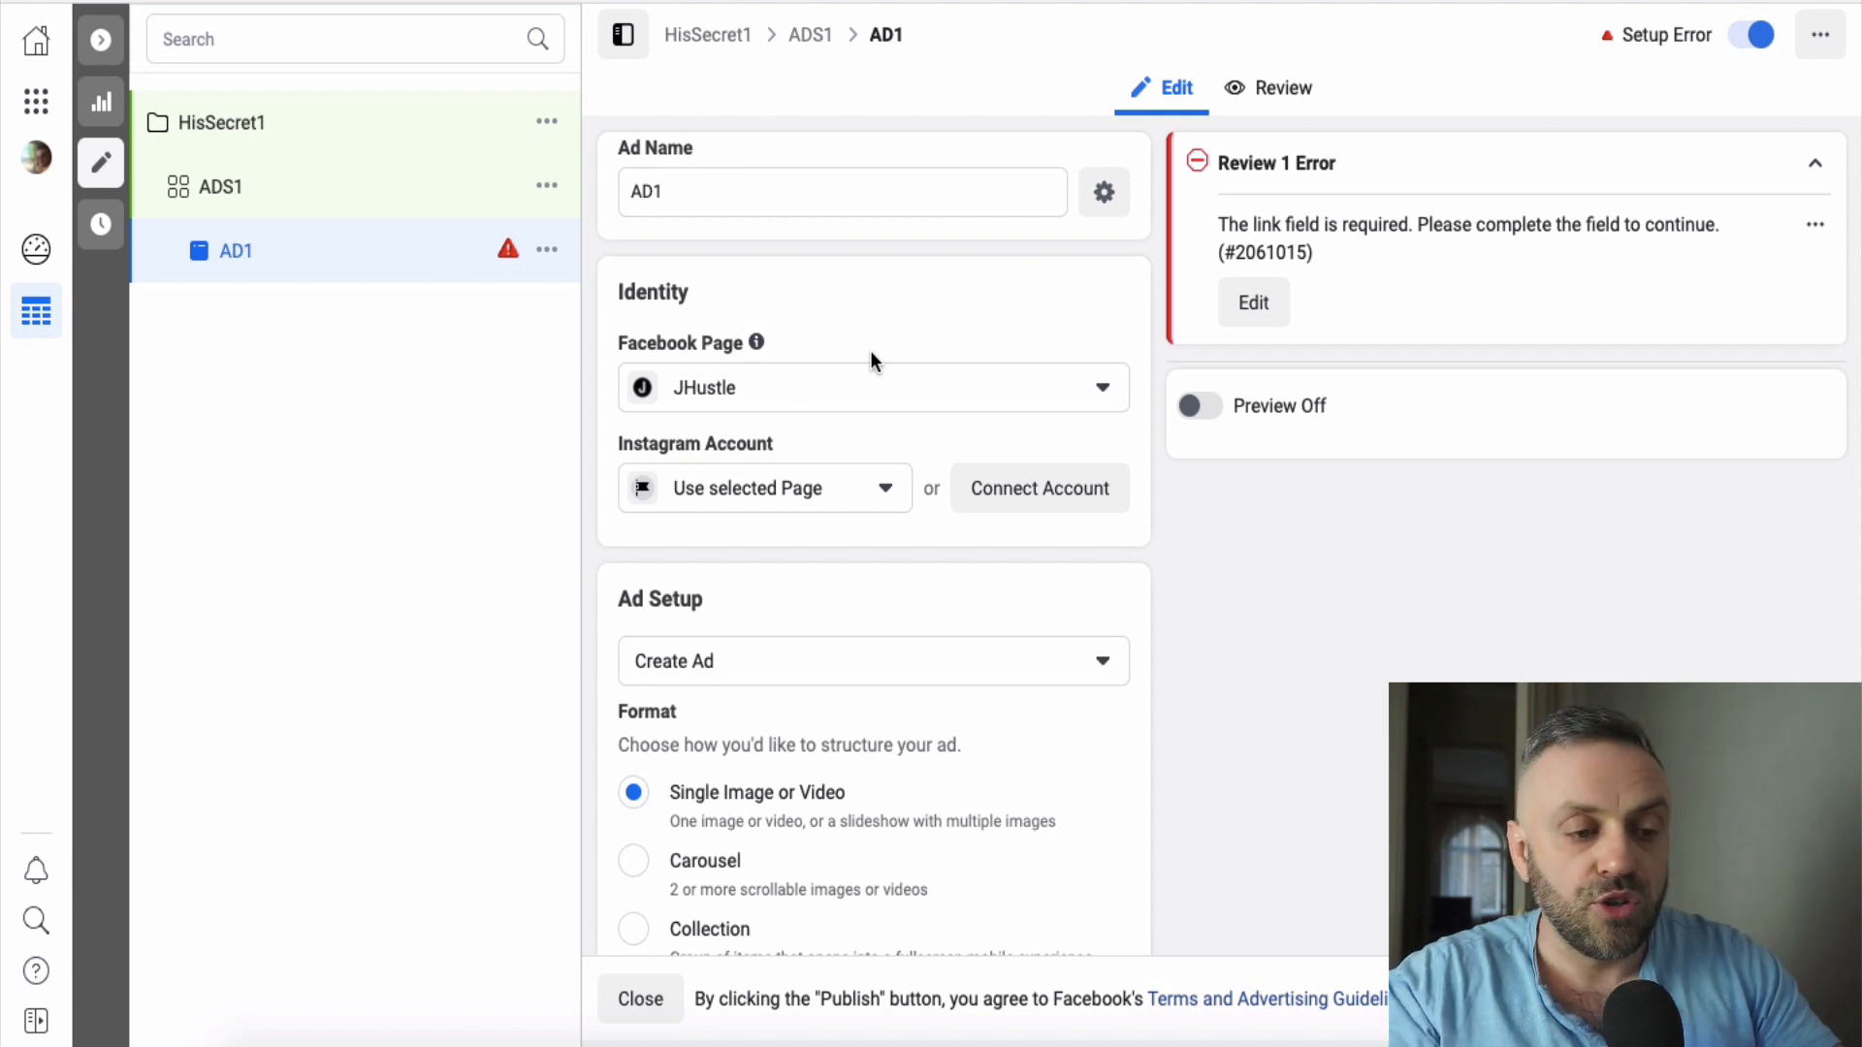
scroll(871, 358, "down", 7)
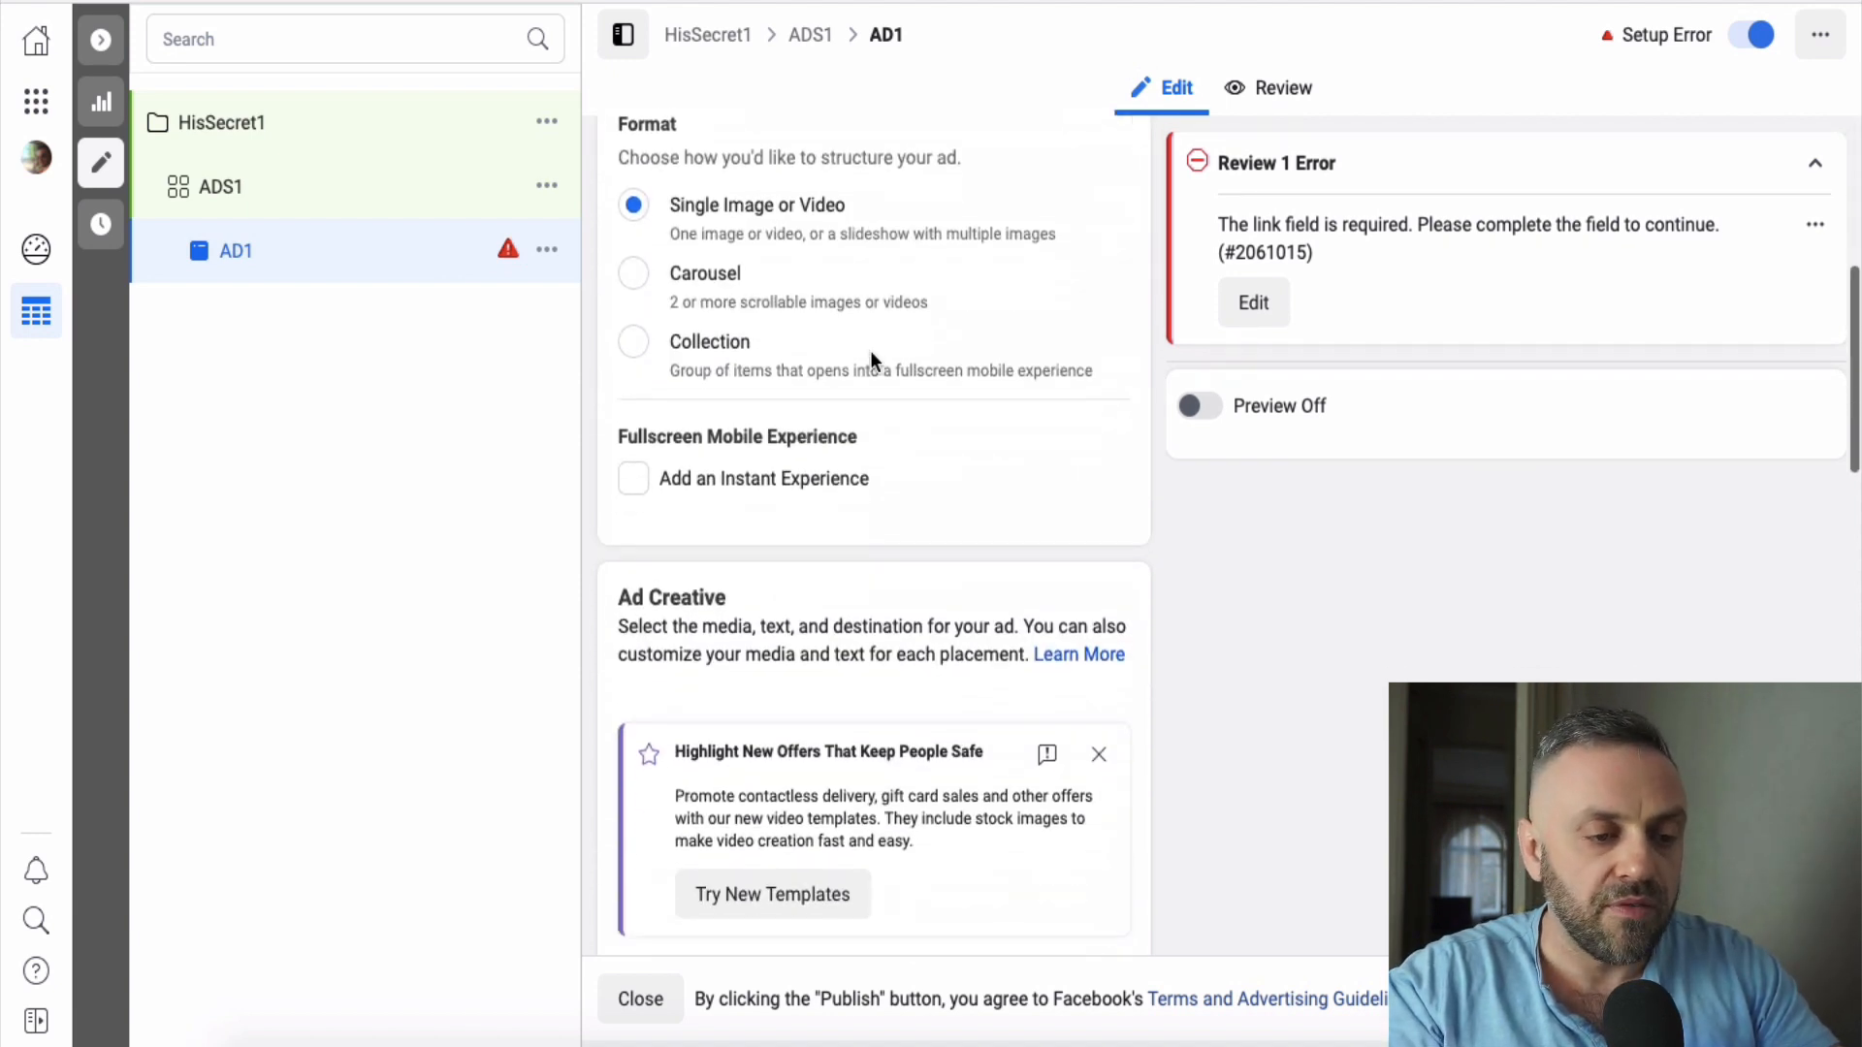
scroll(872, 354, "down", 6)
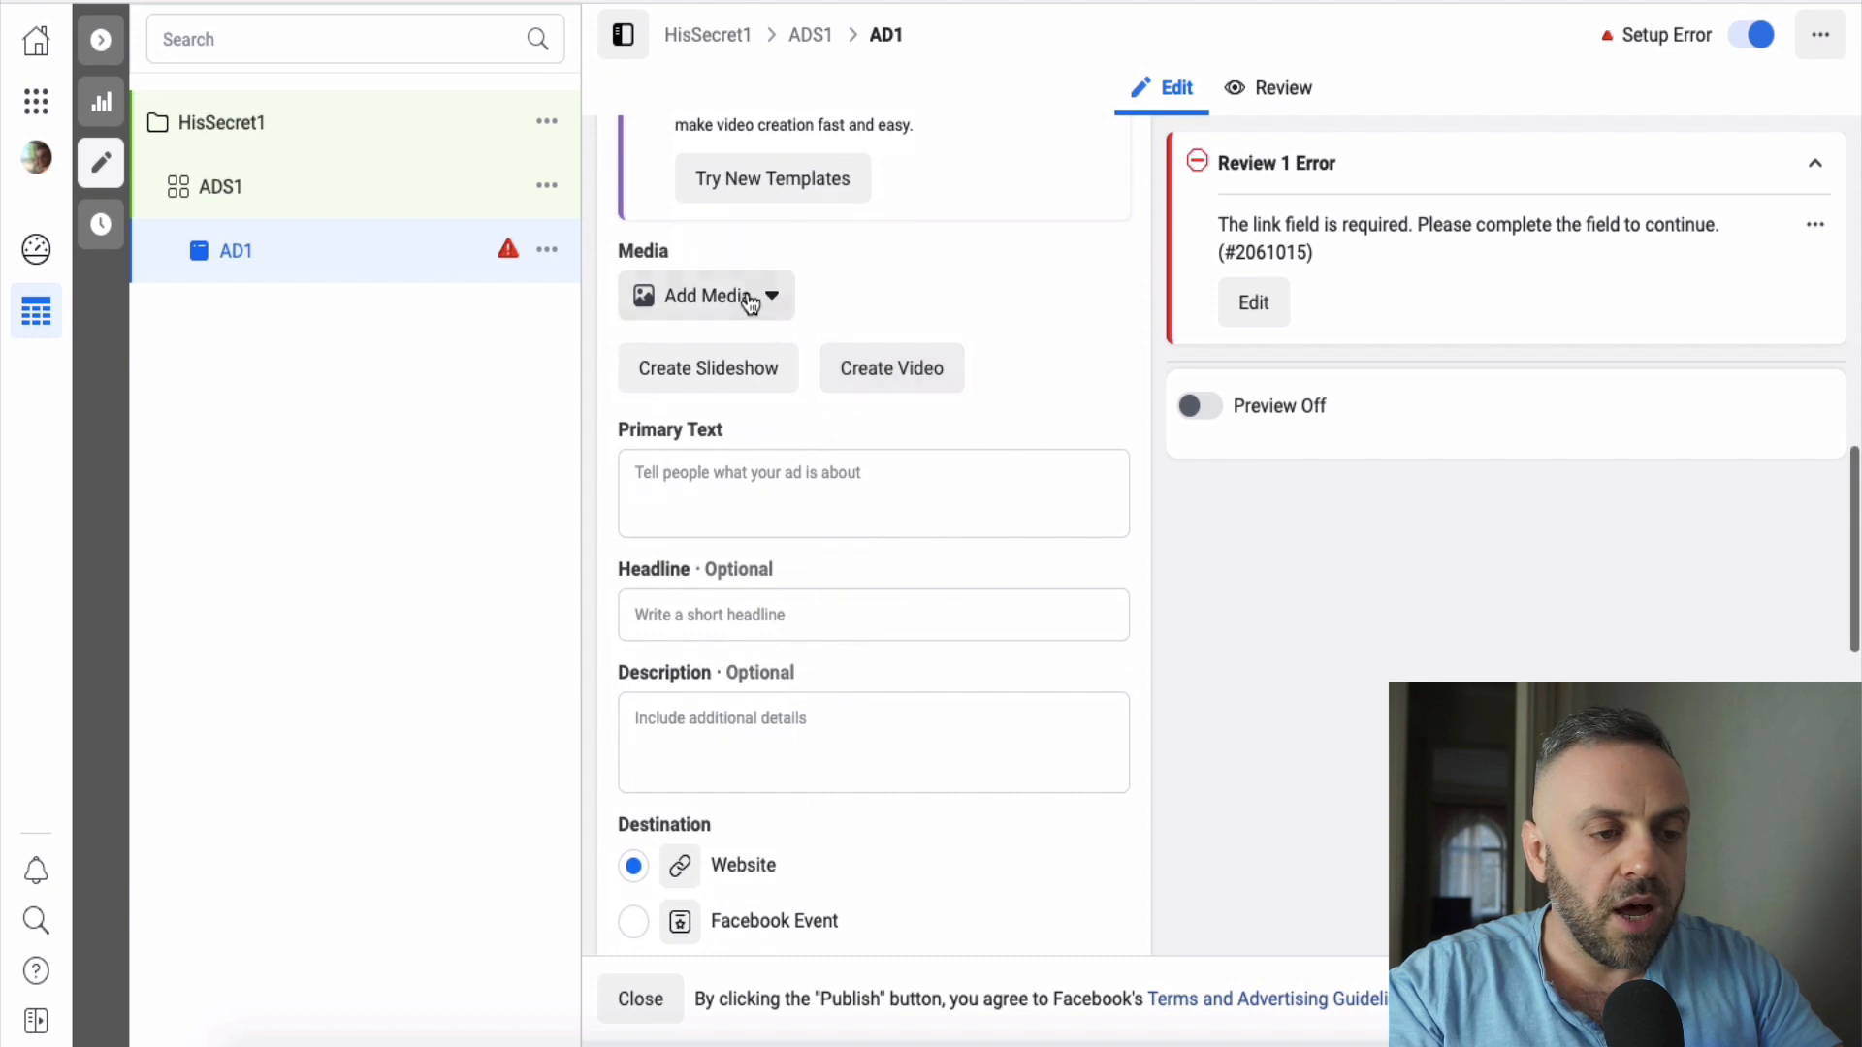
left_click(750, 300)
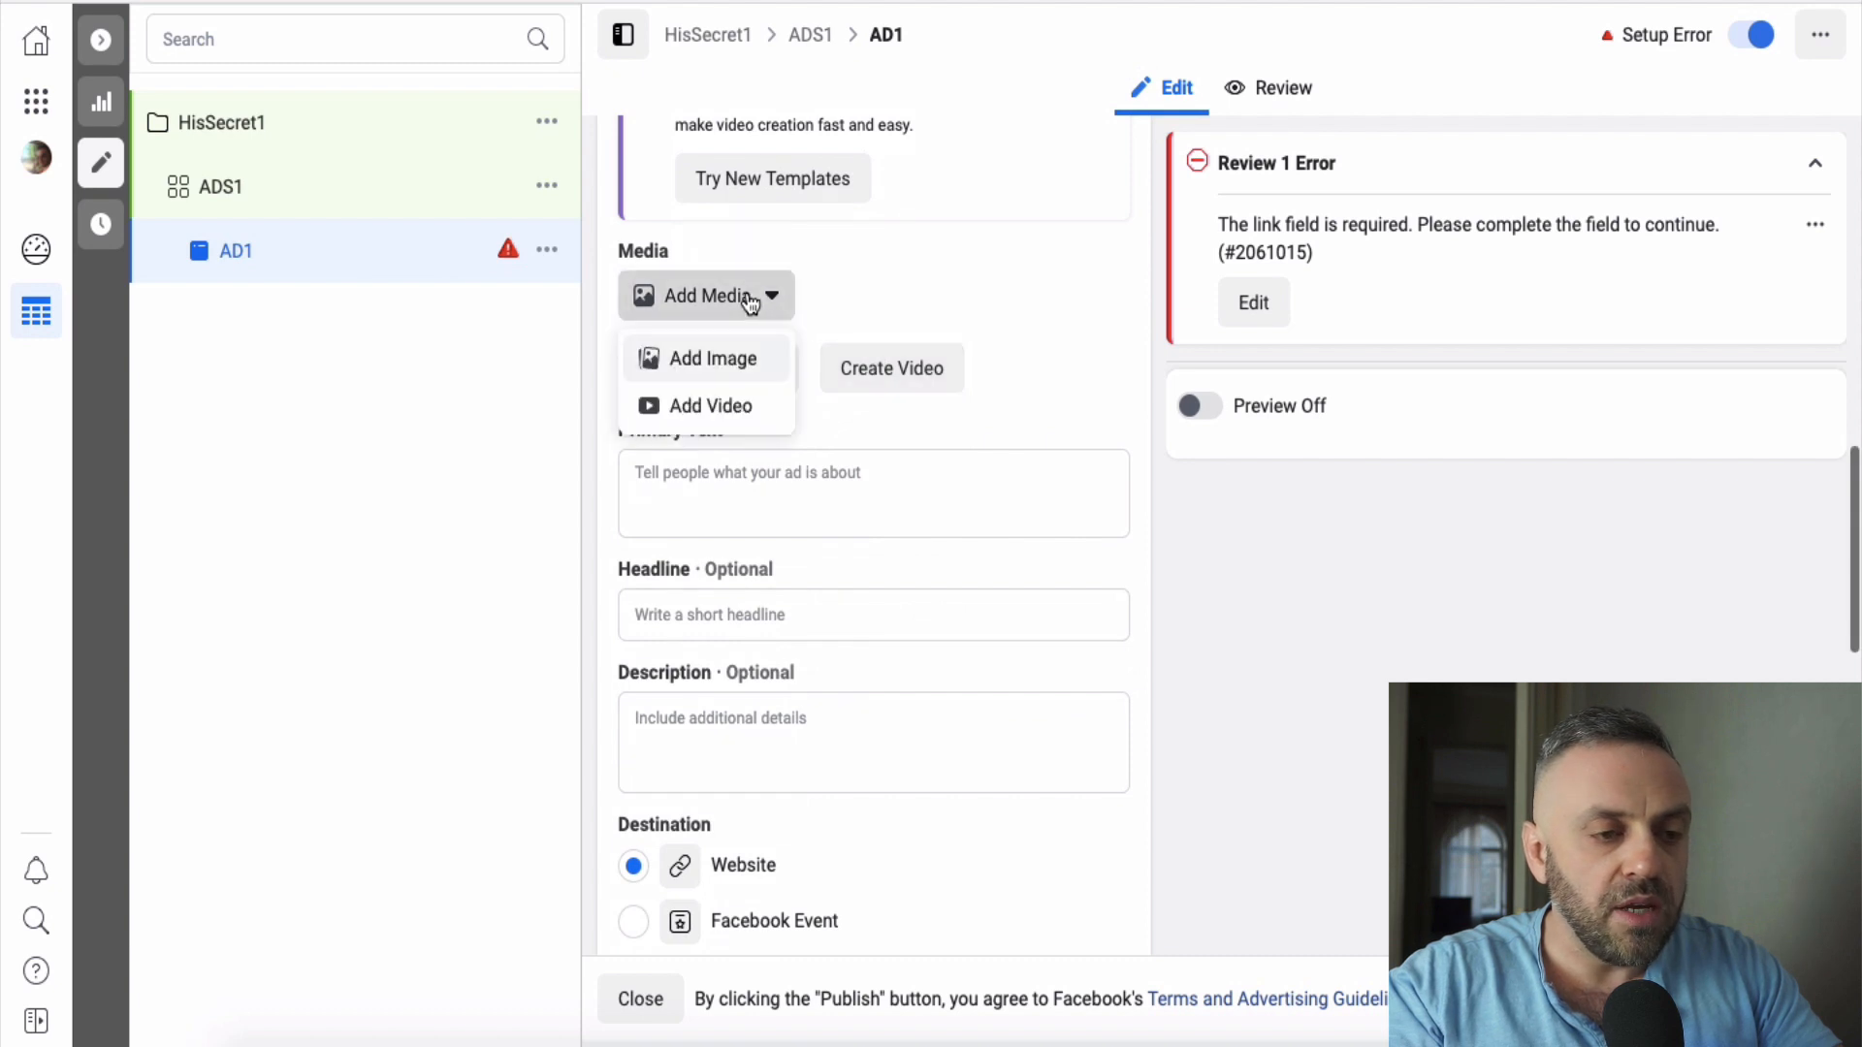
left_click(735, 361)
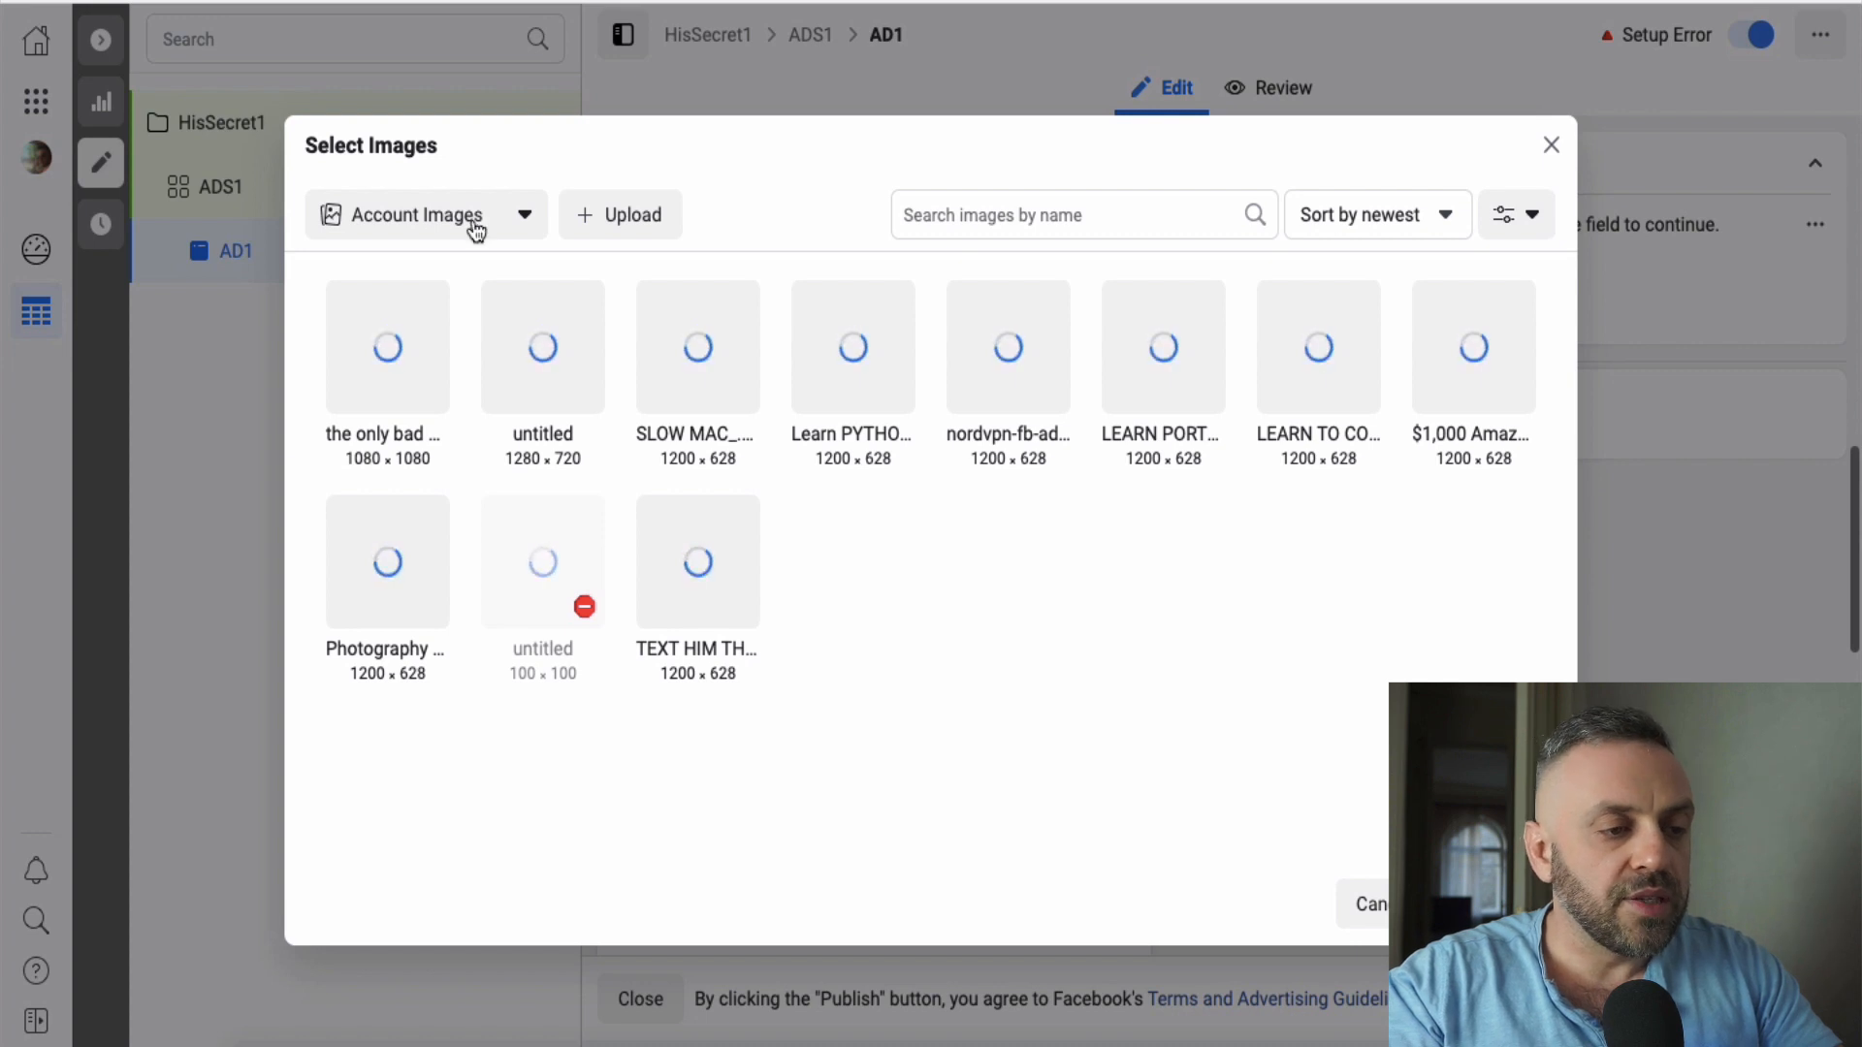
left_click(475, 229)
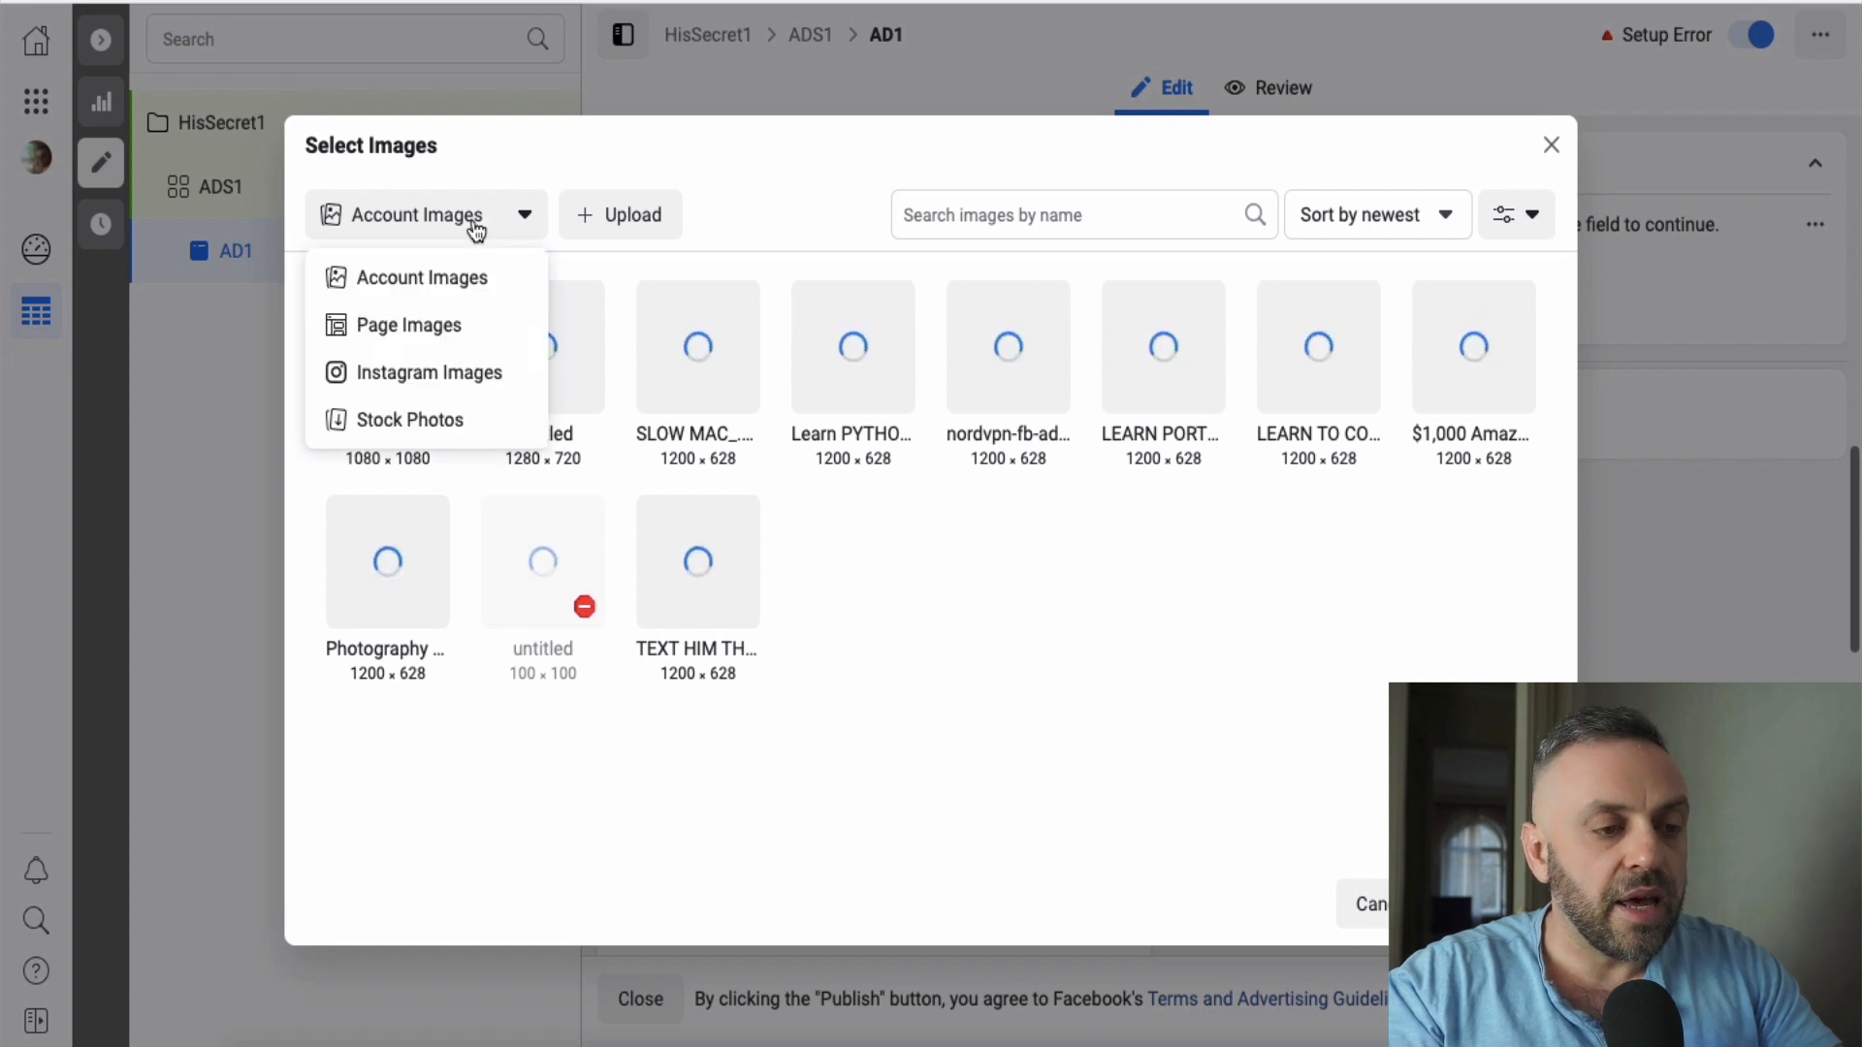
left_click(411, 423)
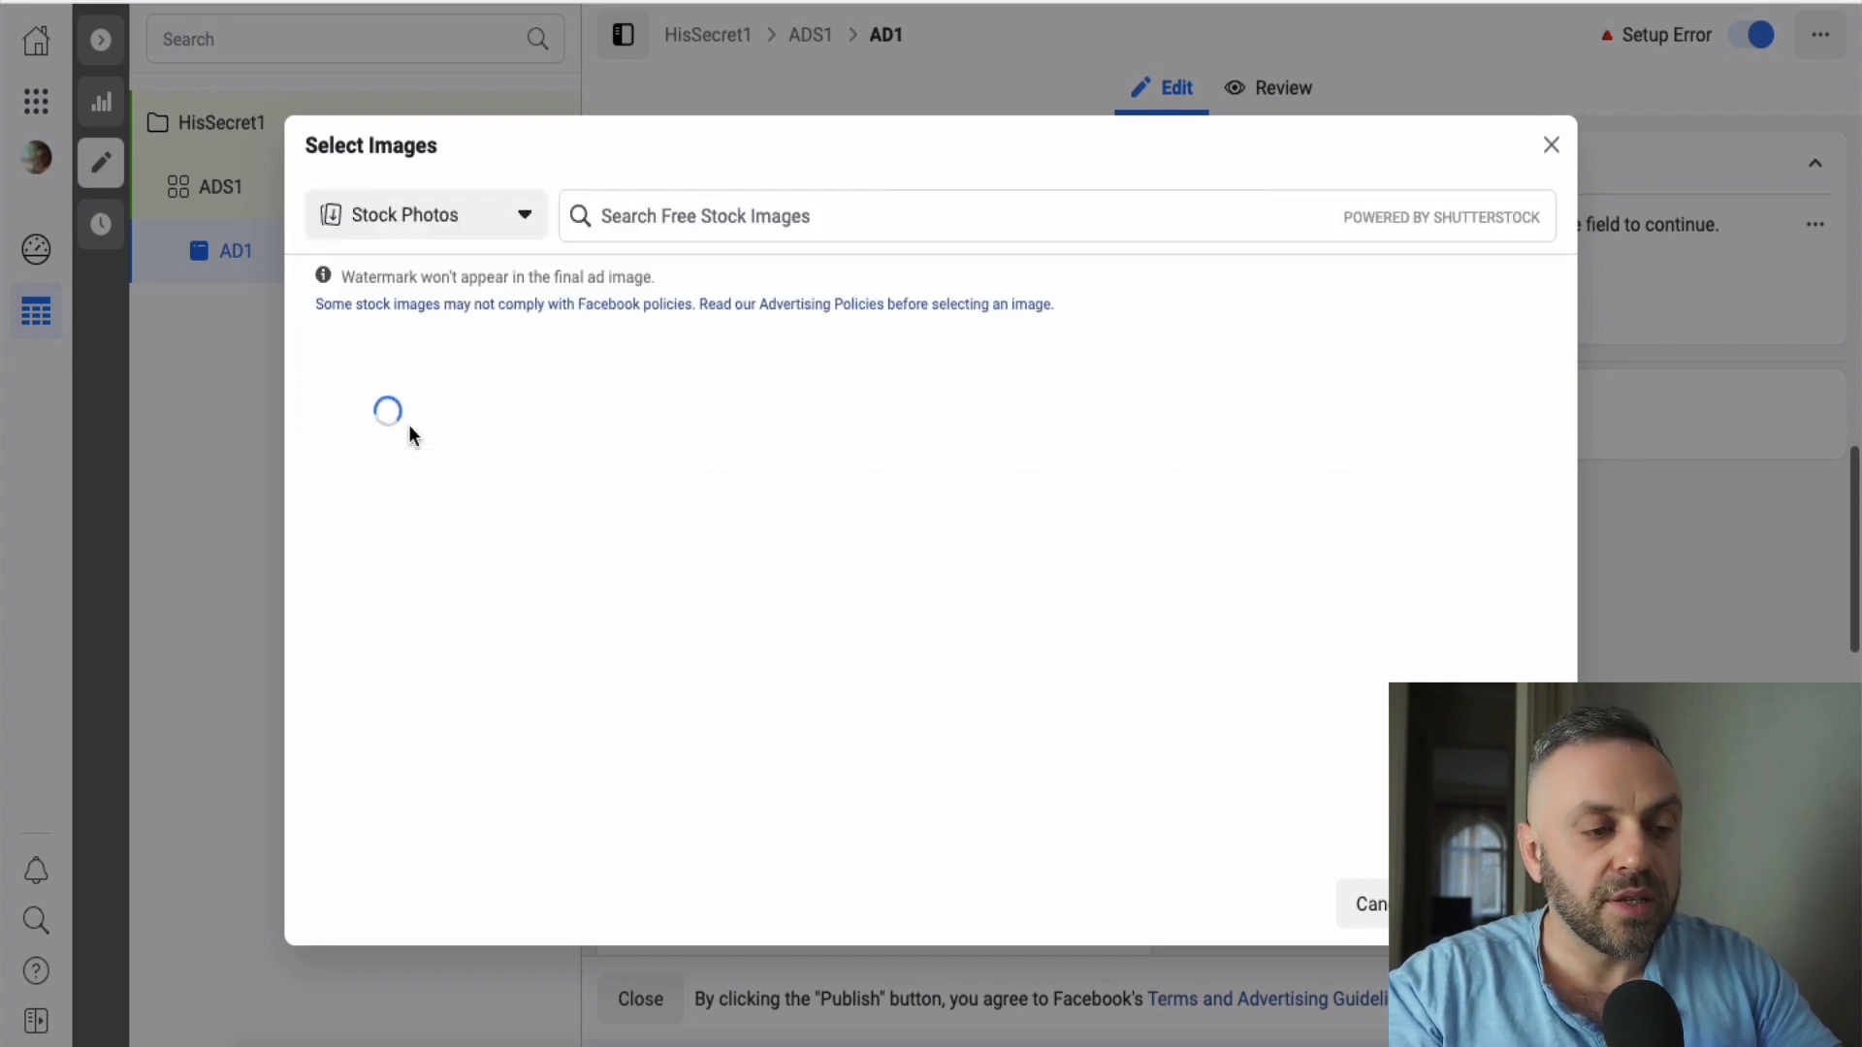
- Search the stock photos for "date" and use the romantic photo of a couple against dark lights as the ad image
left_click(812, 225)
type("dati")
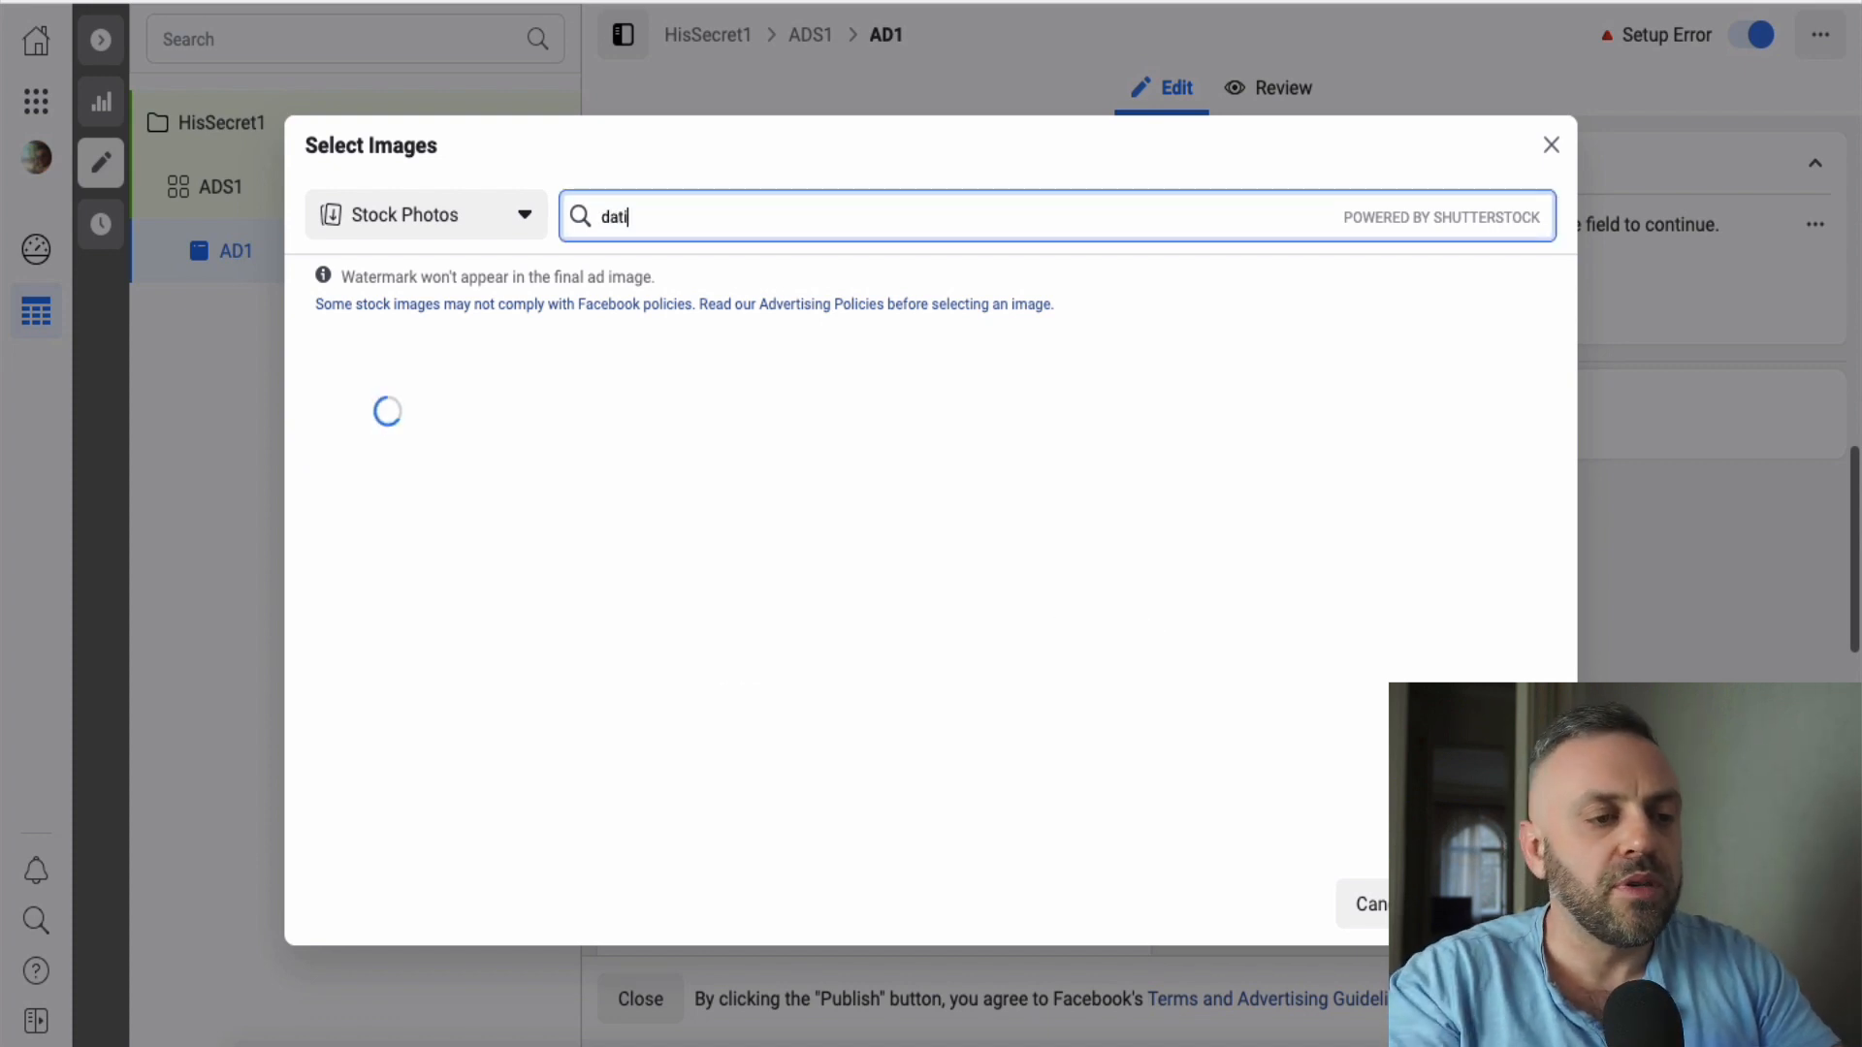
key("BackSpace")
type("e")
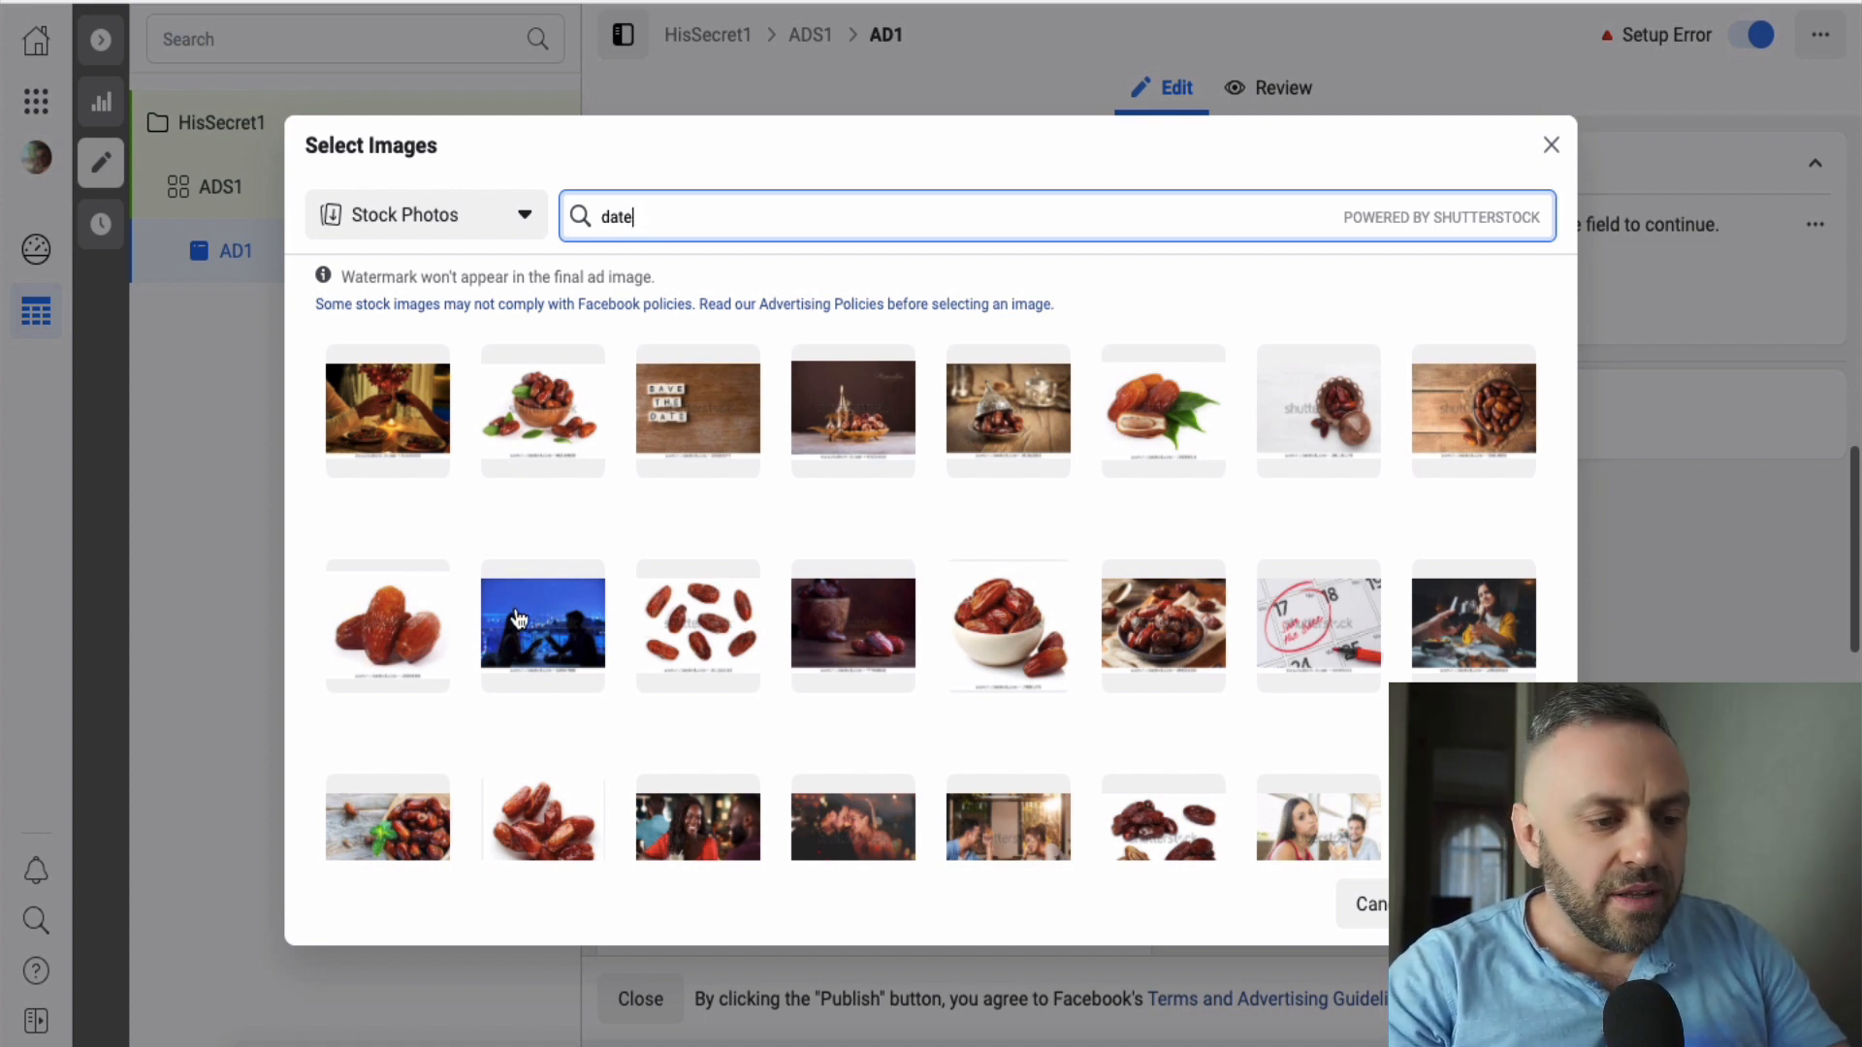
scroll(523, 611, "down", 3)
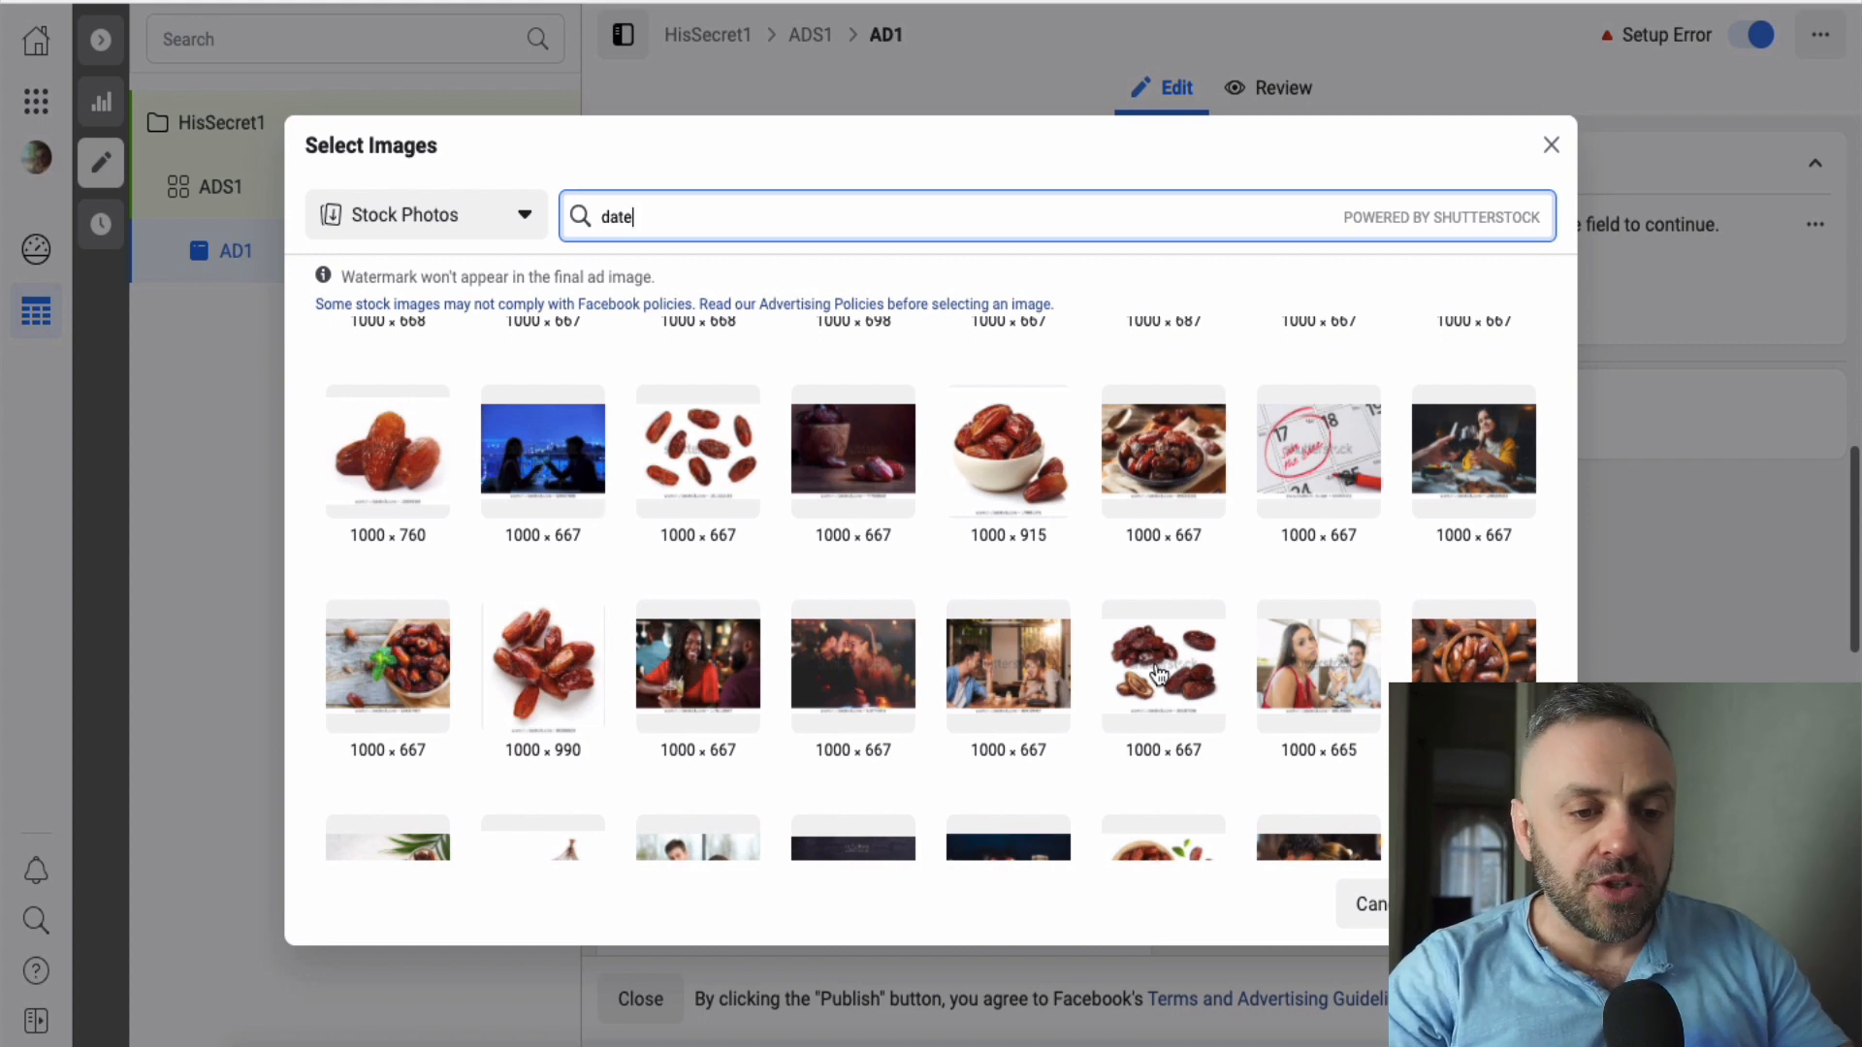
left_click(1323, 677)
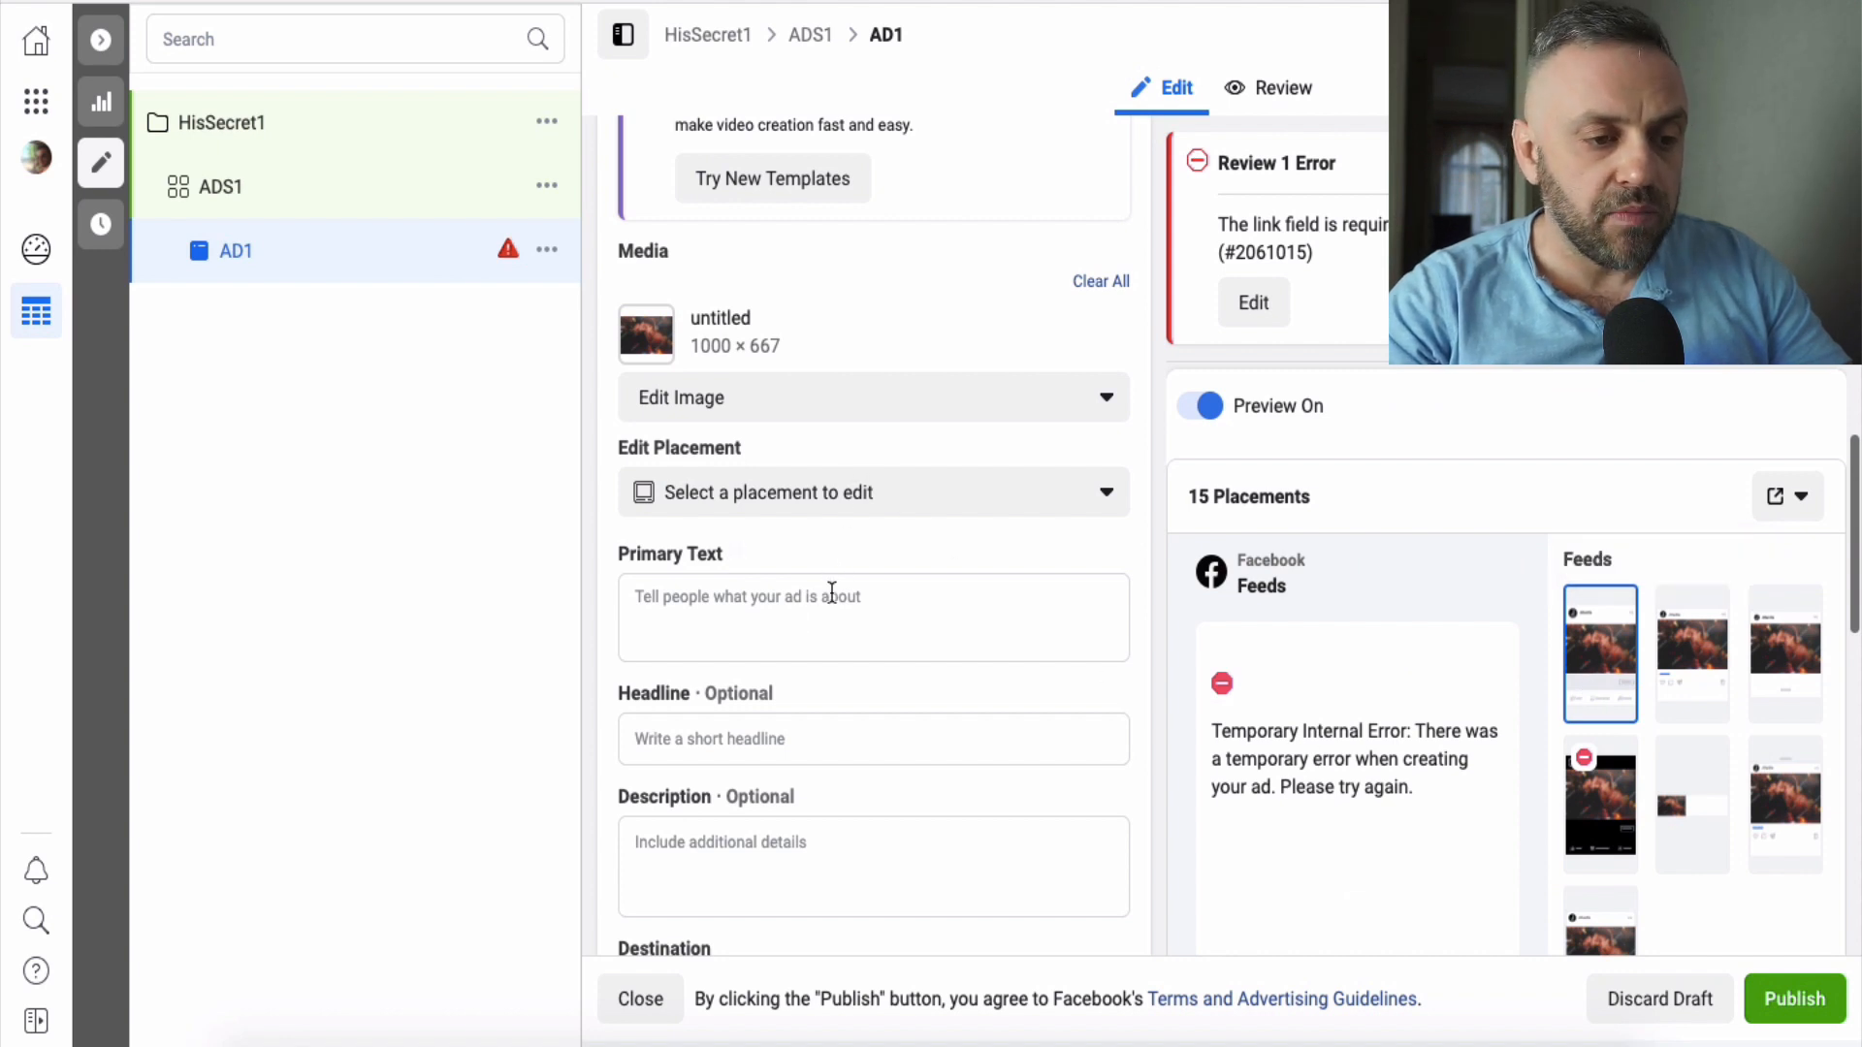
- Return to the affiliate offer's targeting guide and open its Facebook Ad Ideas resource
scroll(831, 593, "down", 2)
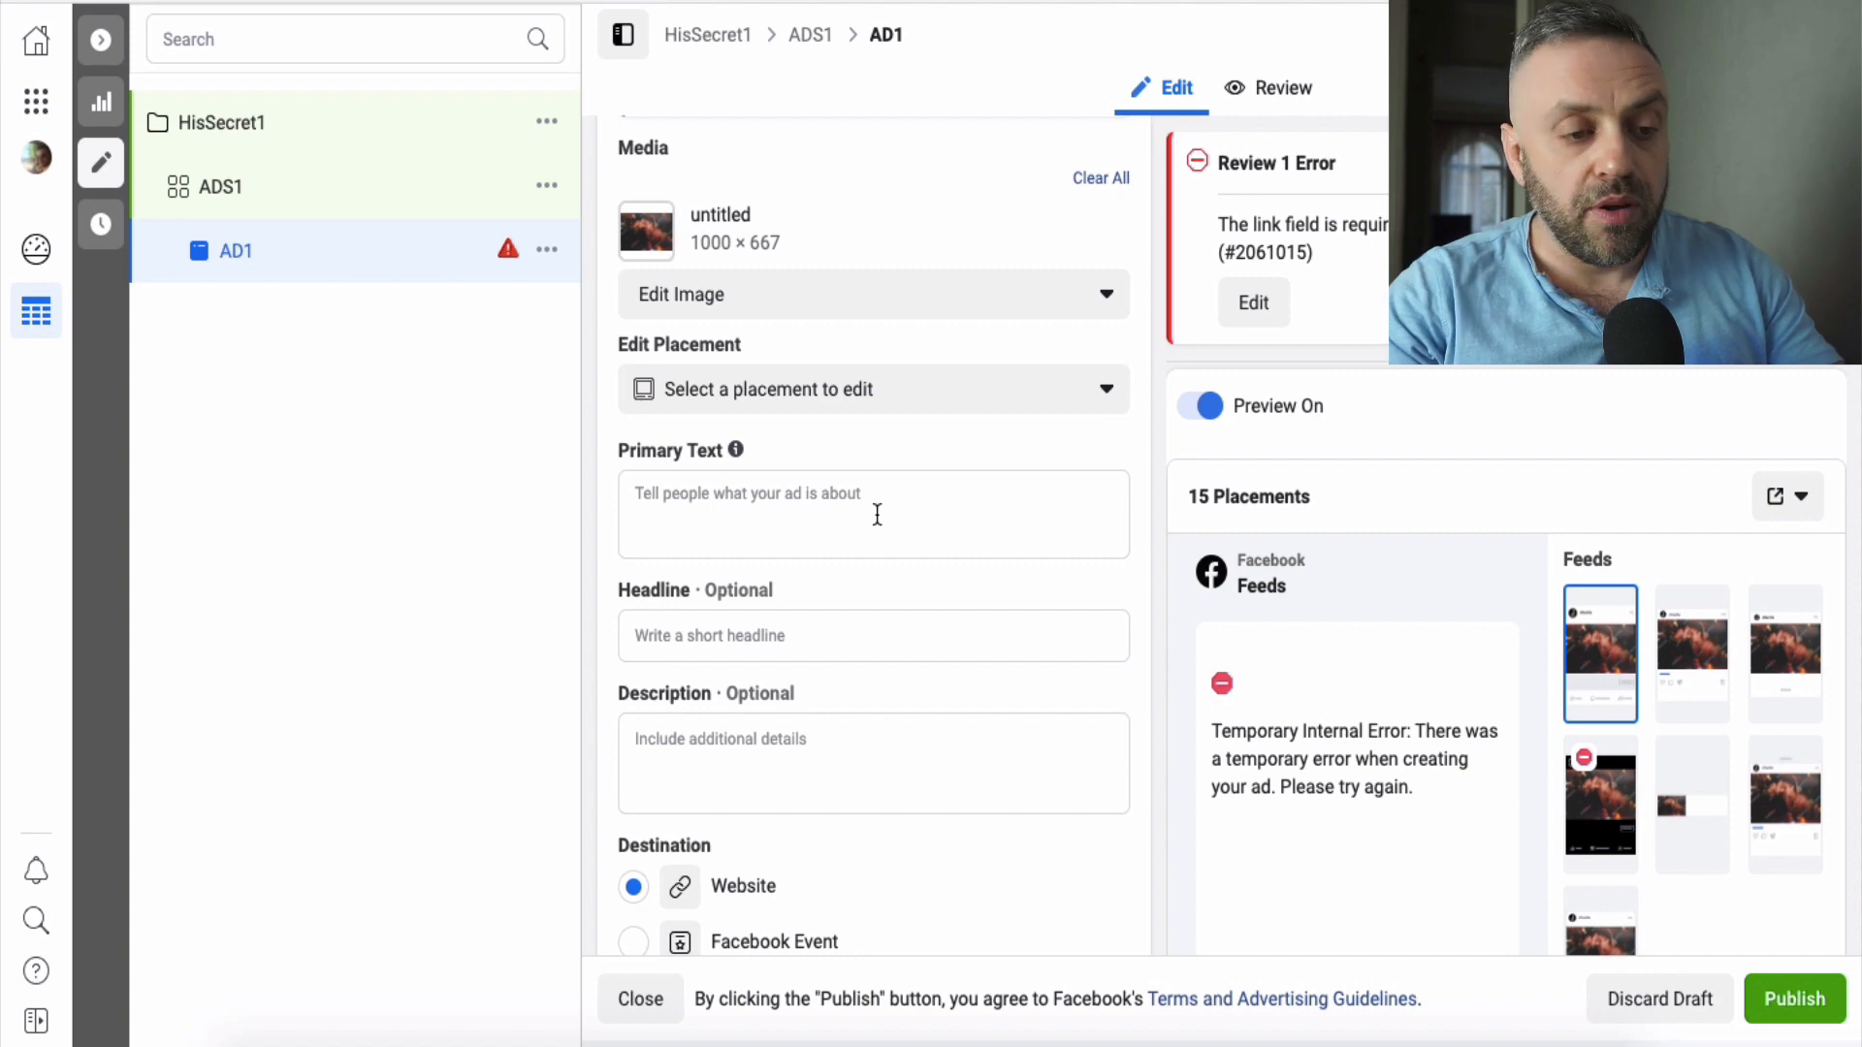
left_click(876, 514)
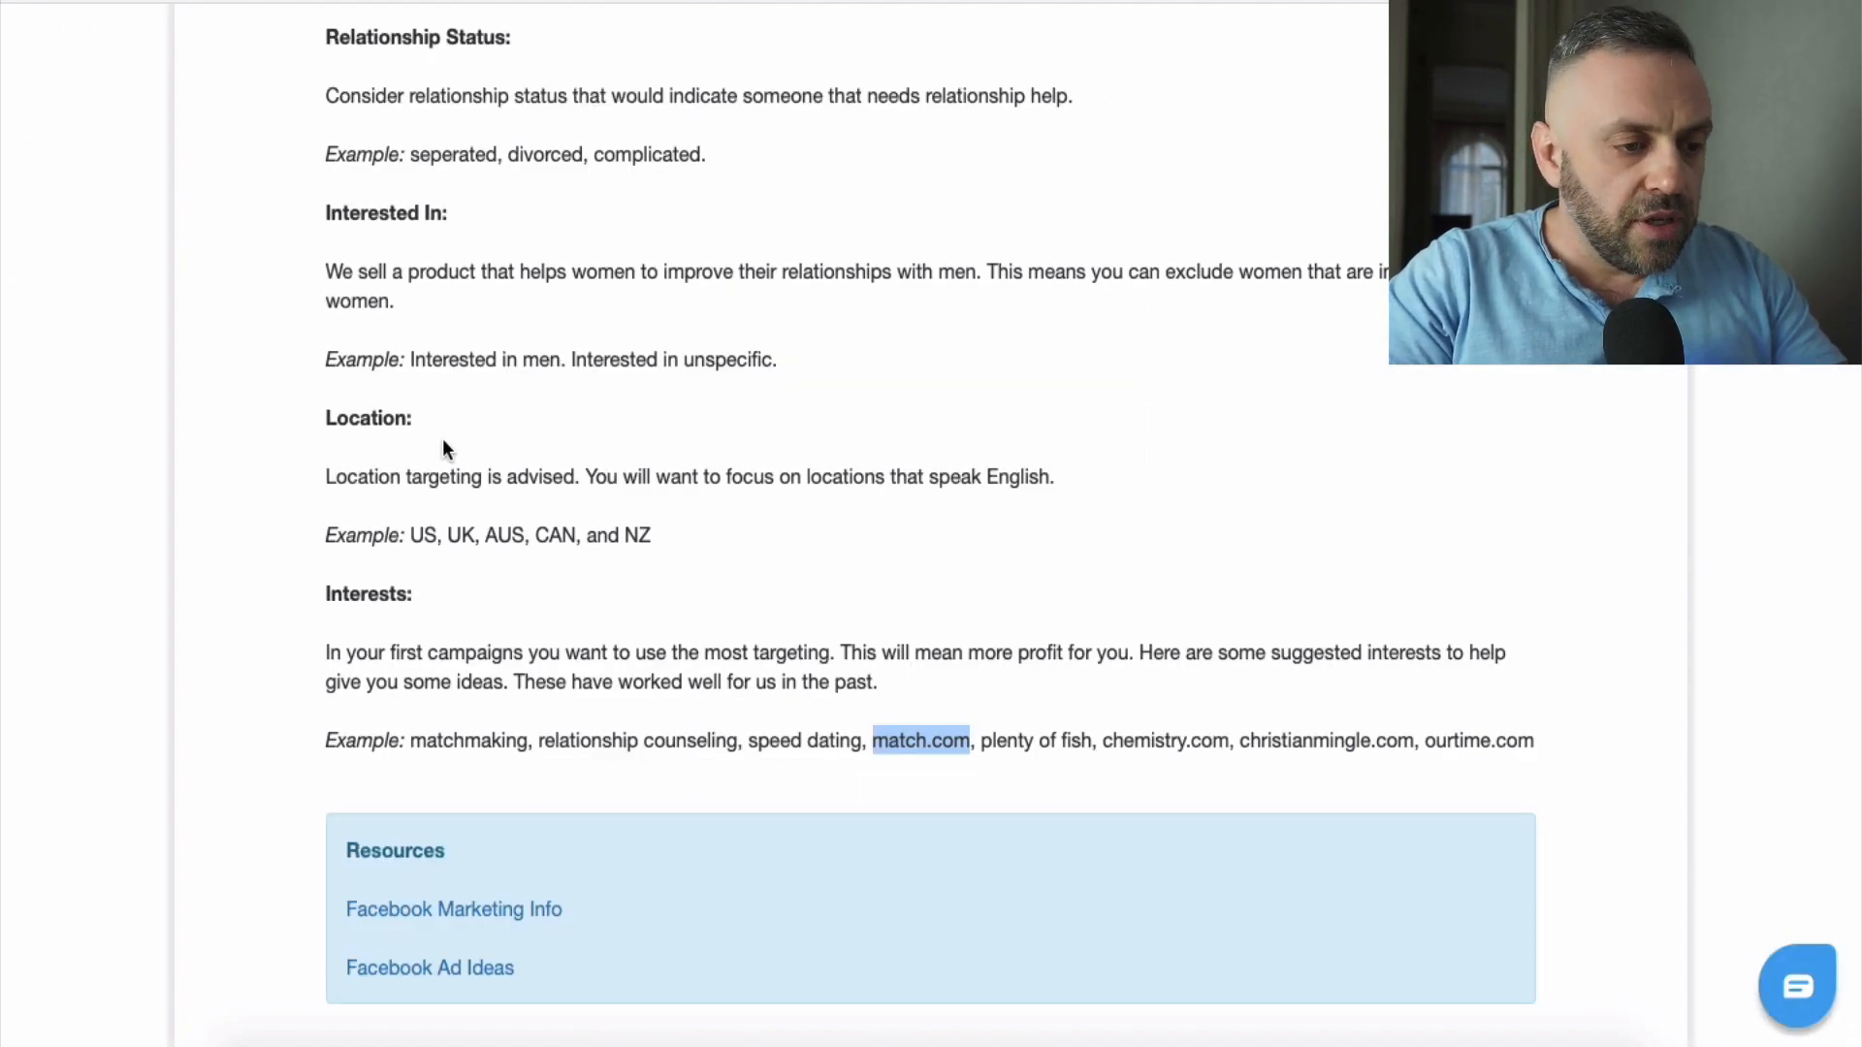
scroll(442, 438, "up", 13)
scroll(443, 438, "down", 3)
scroll(442, 438, "down", 10)
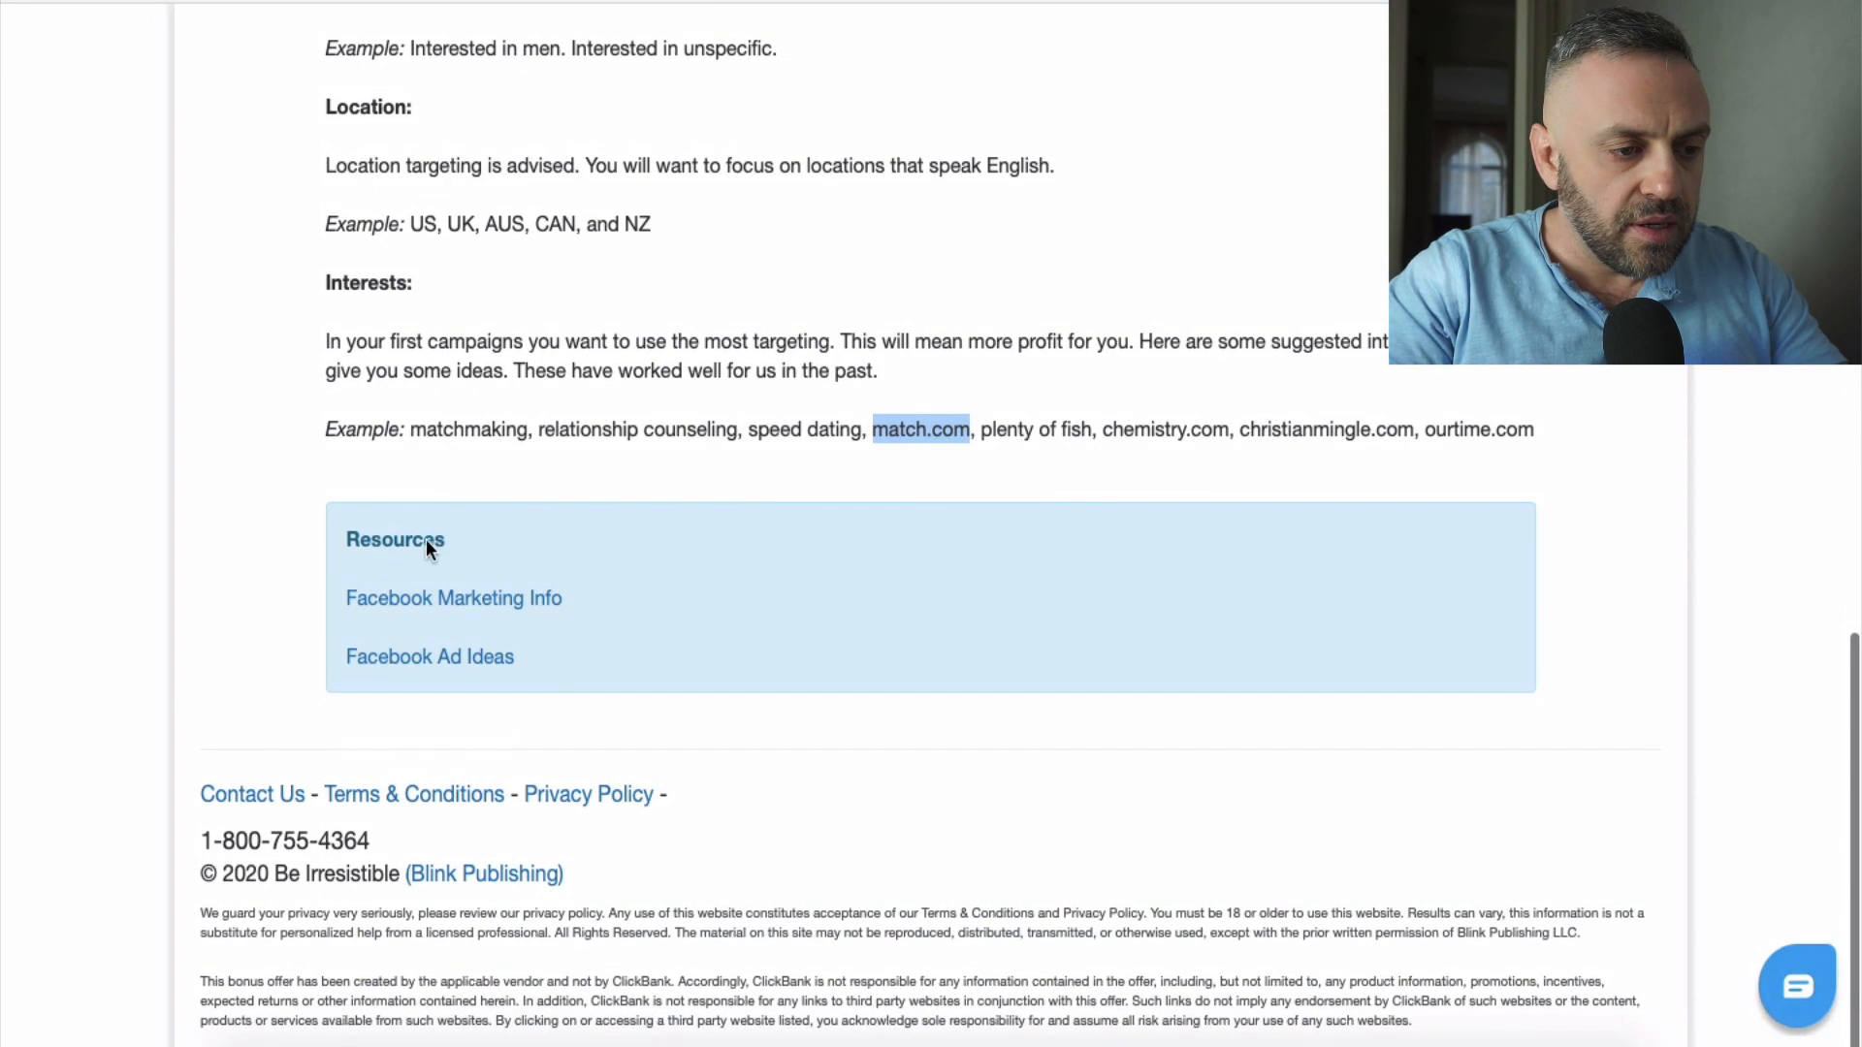
left_click(451, 663)
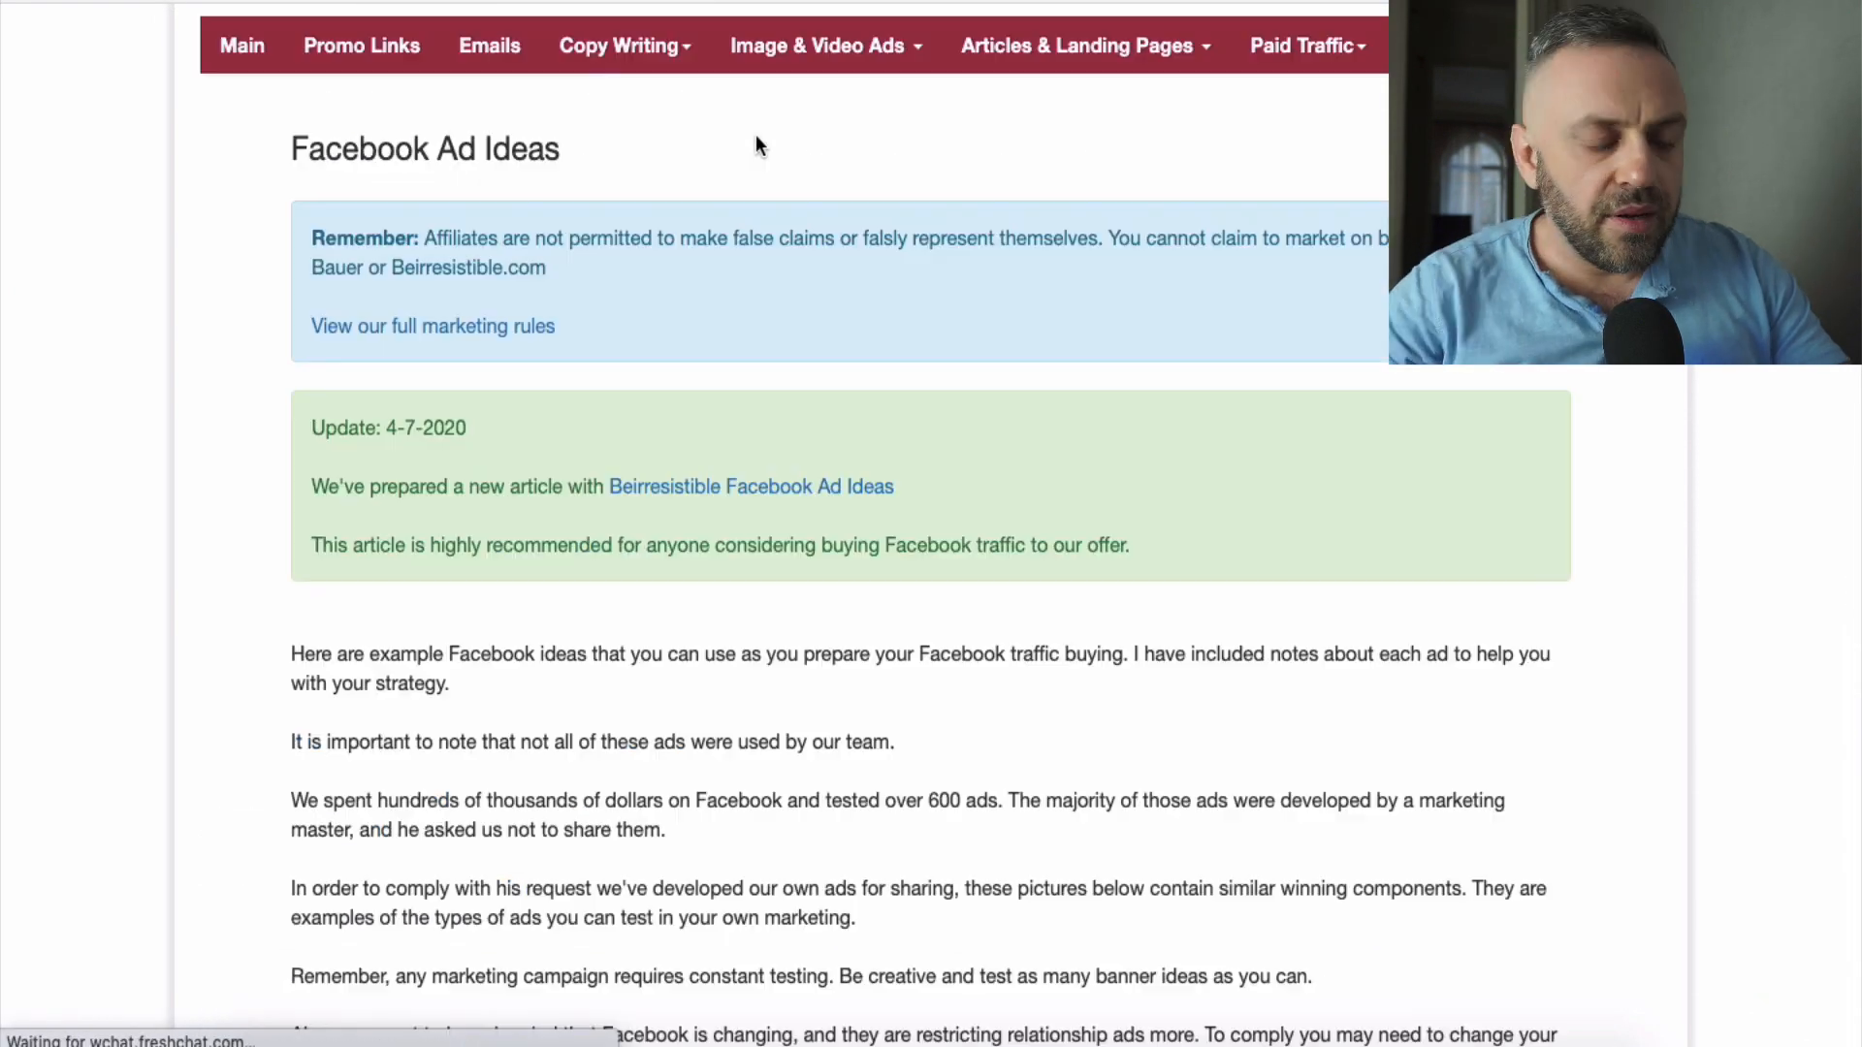
- Examine the Facebook Ad Ideas page for the example ads, their key points and advice on ad copy
scroll(293, 587, "down", 15)
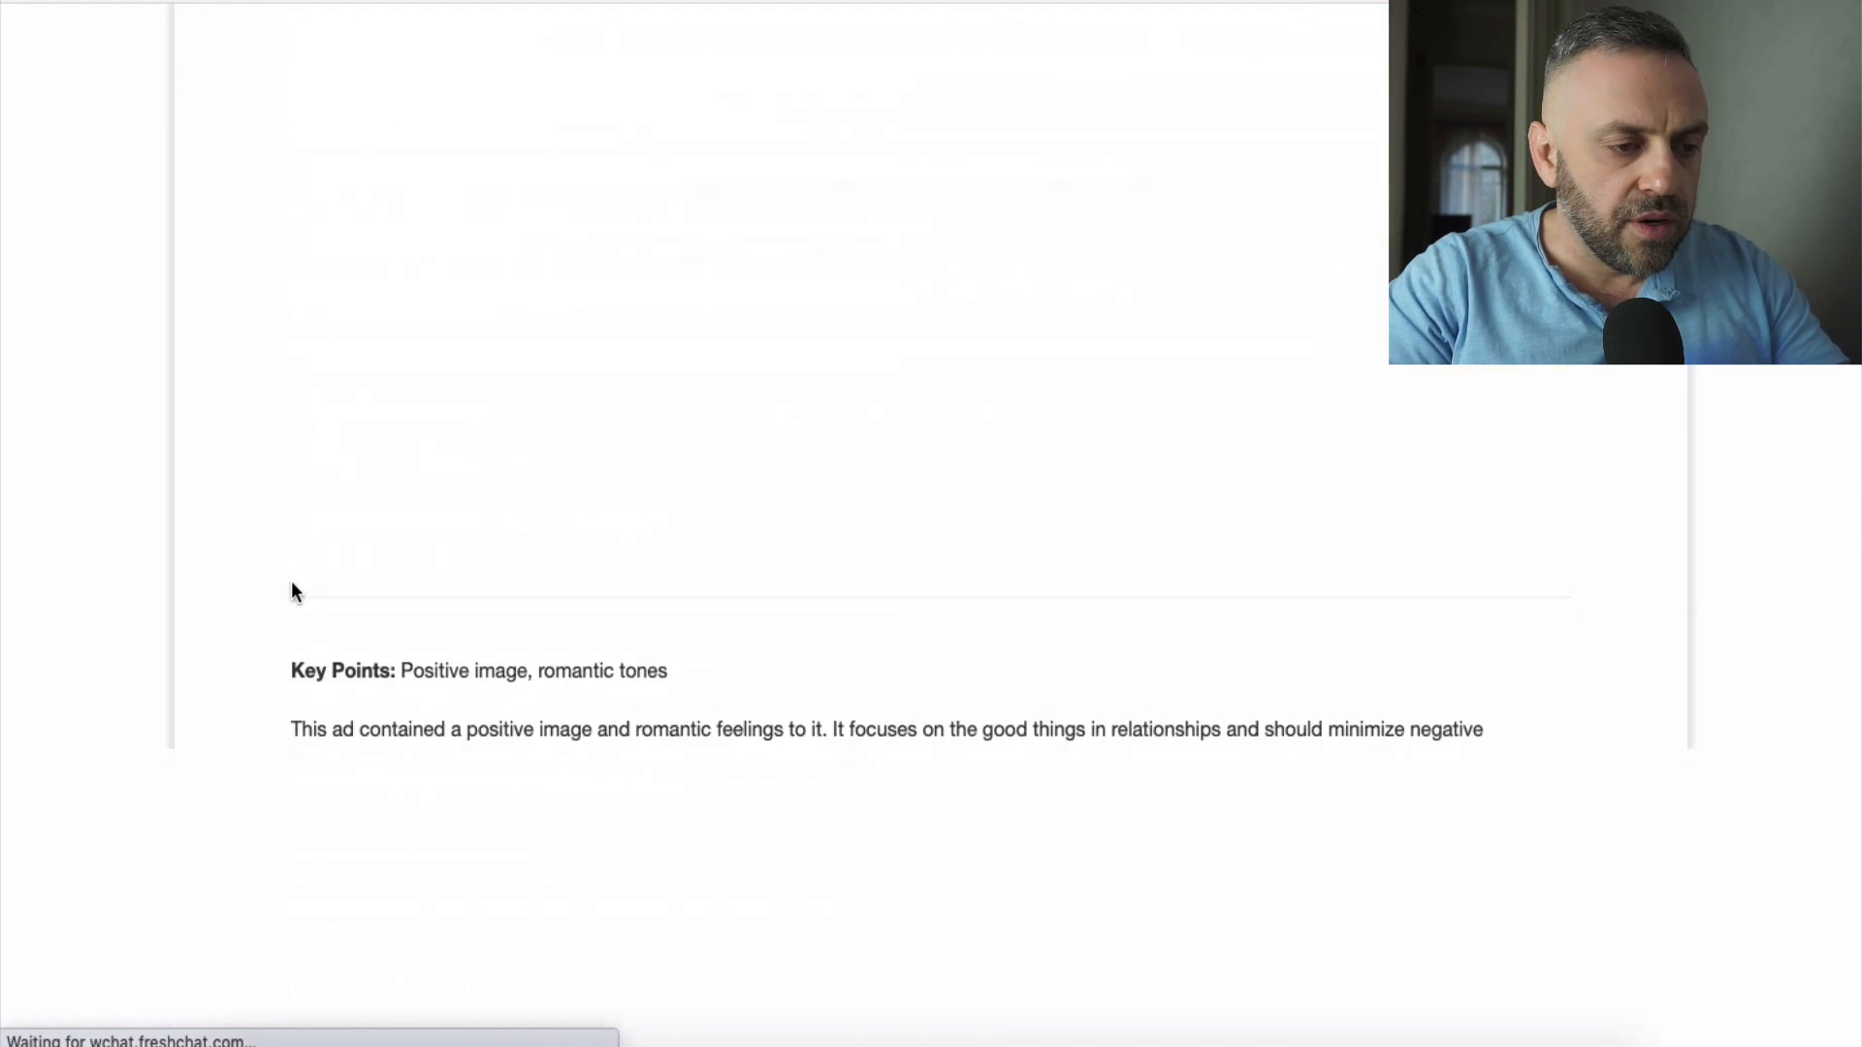
scroll(291, 580, "up", 5)
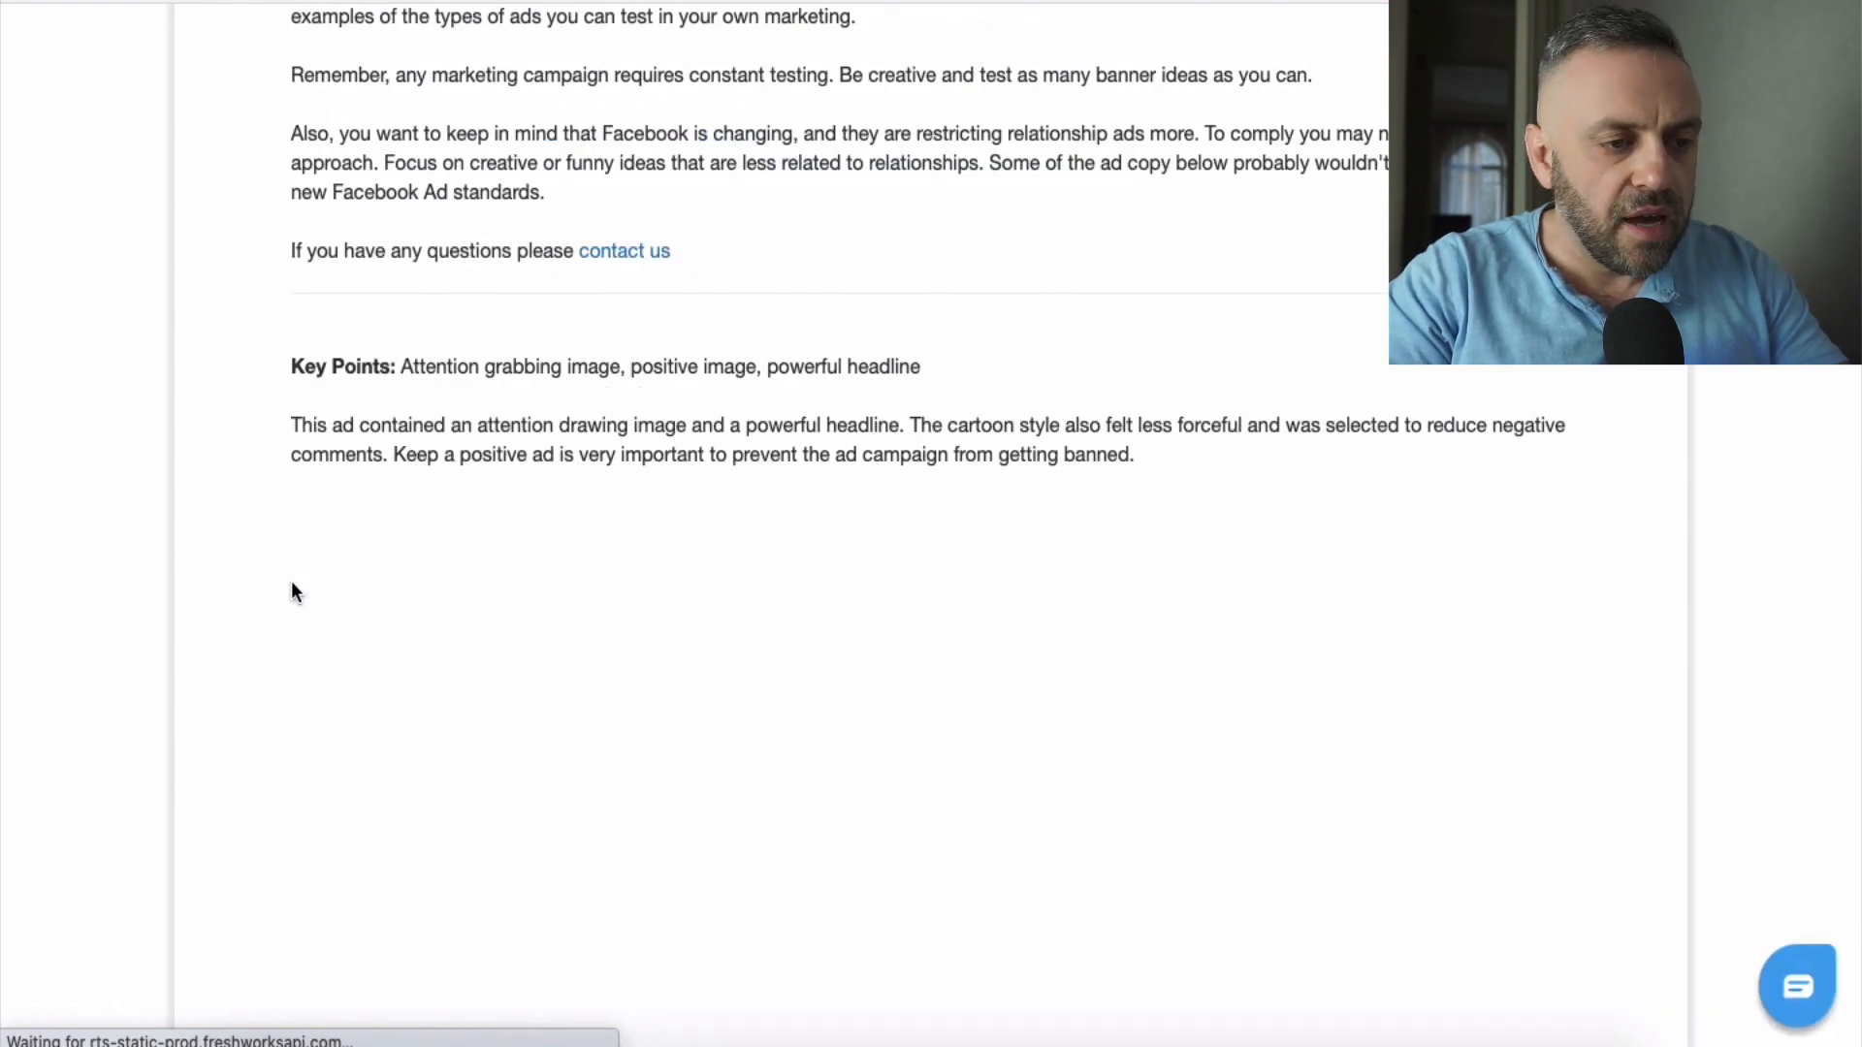
scroll(291, 580, "down", 10)
scroll(291, 580, "down", 7)
scroll(291, 580, "up", 12)
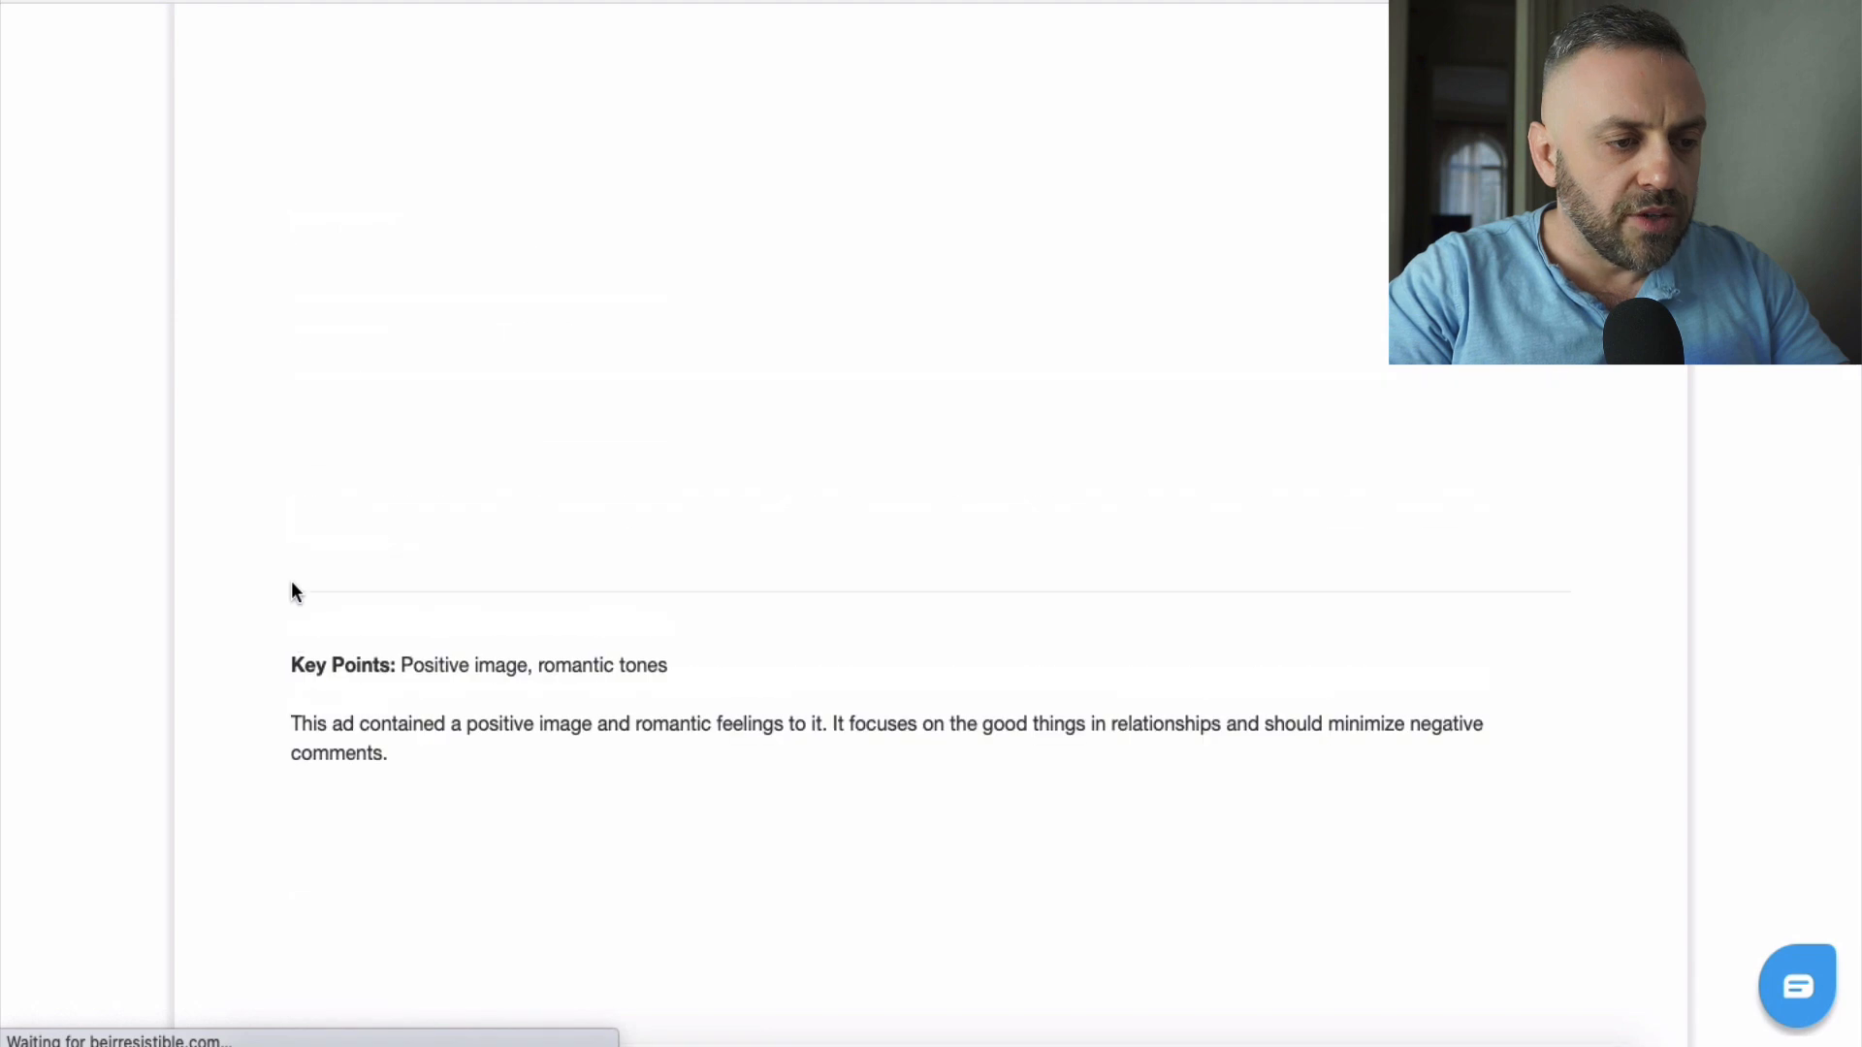
scroll(430, 374, "up", 3)
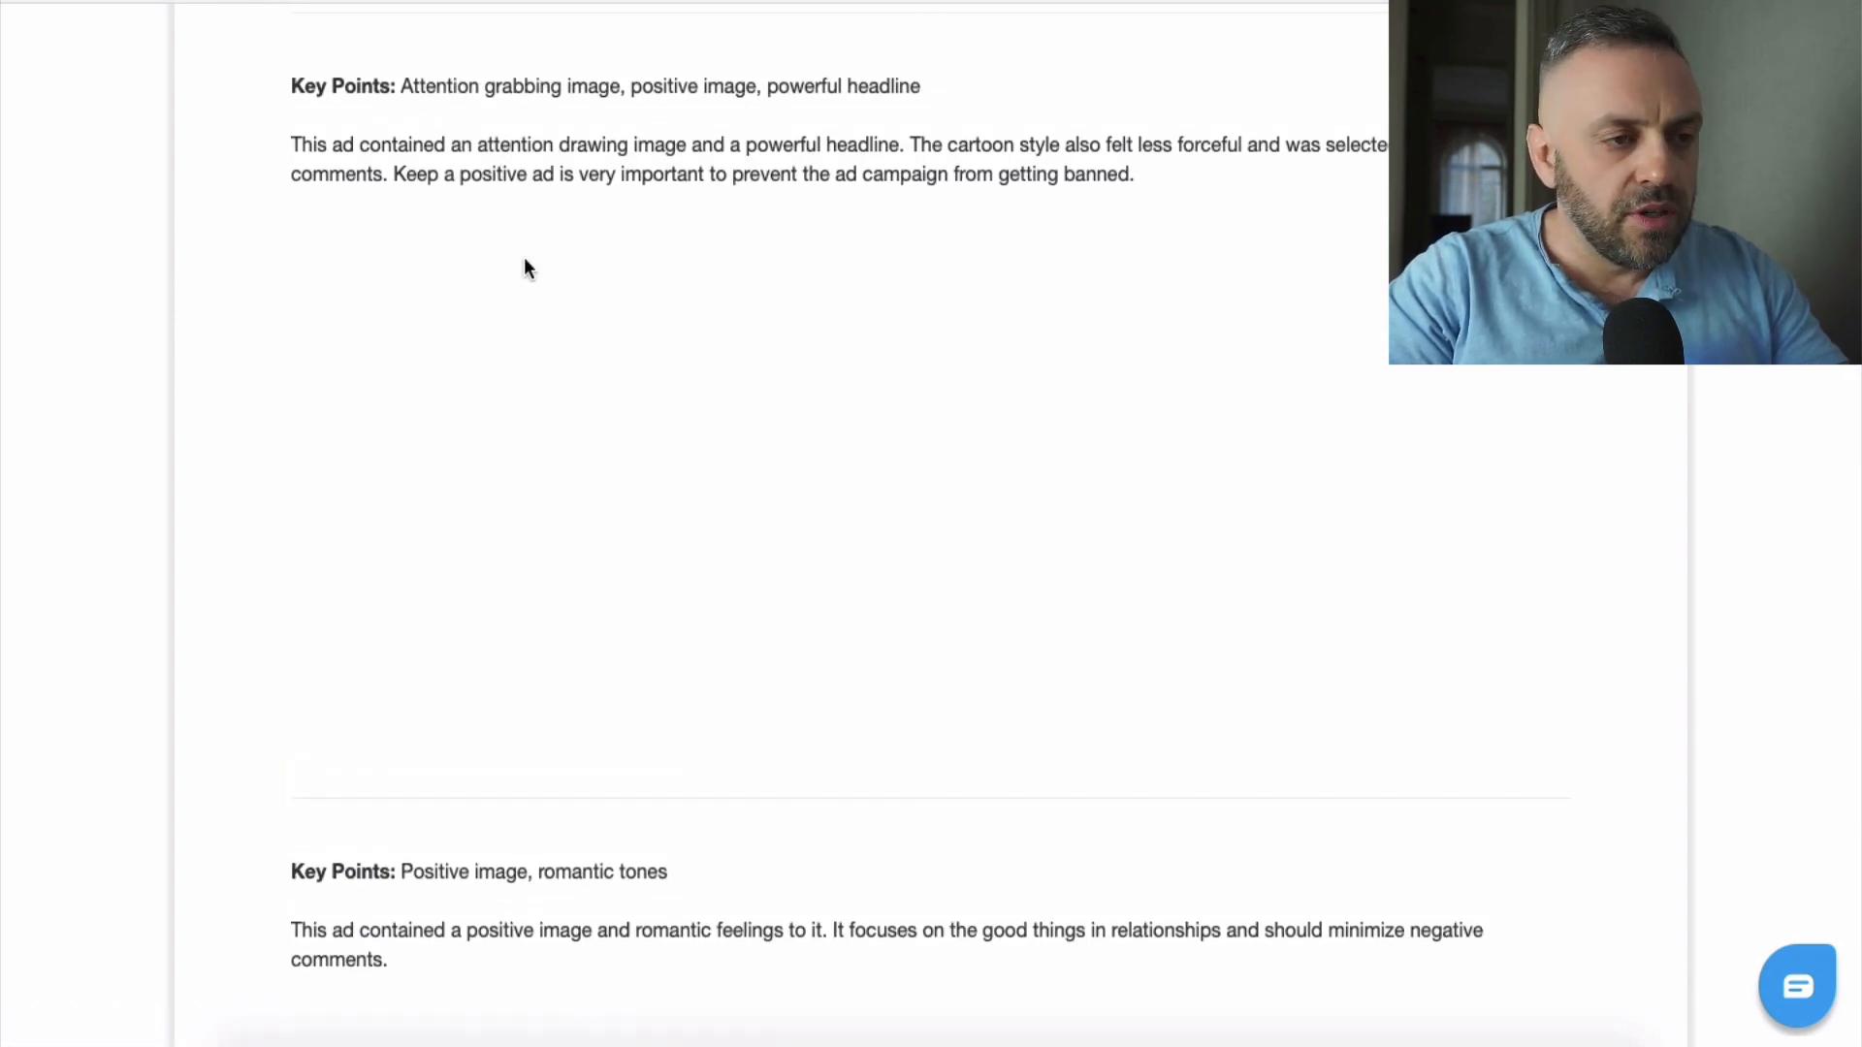
scroll(523, 259, "down", 8)
scroll(524, 259, "up", 12)
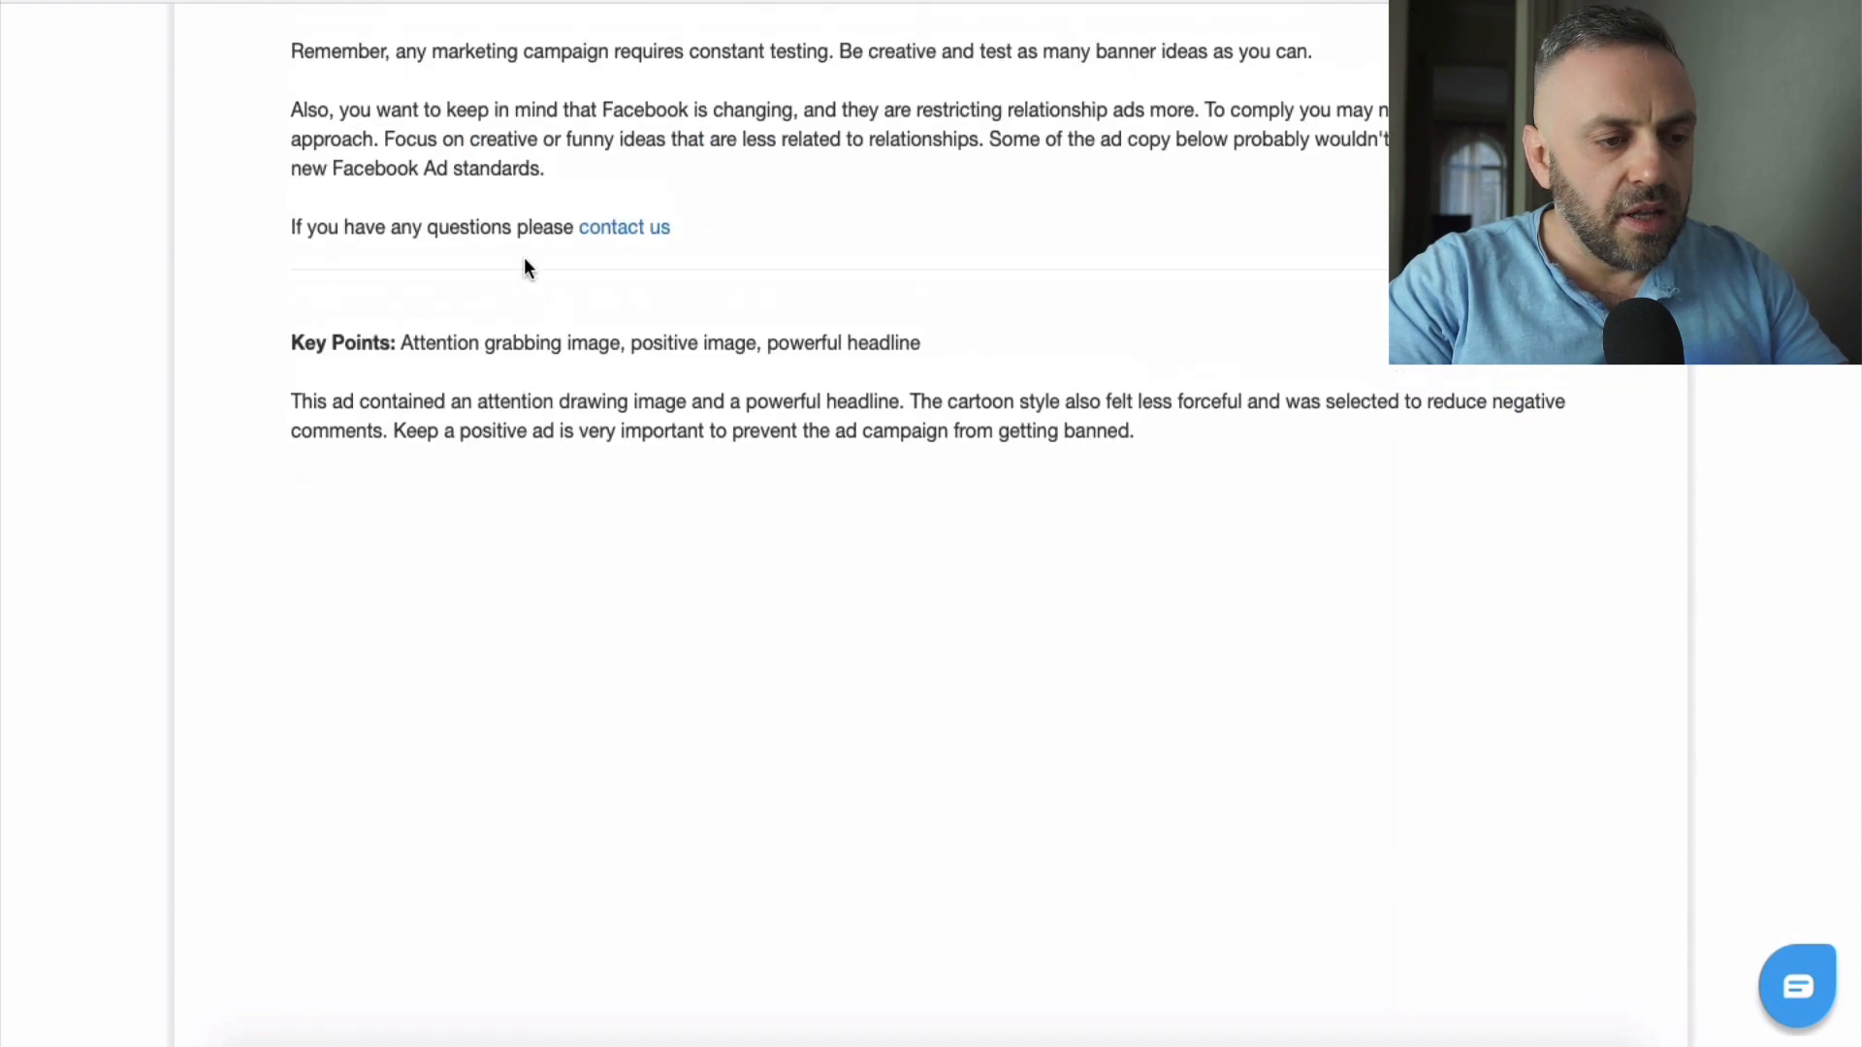
scroll(524, 258, "up", 5)
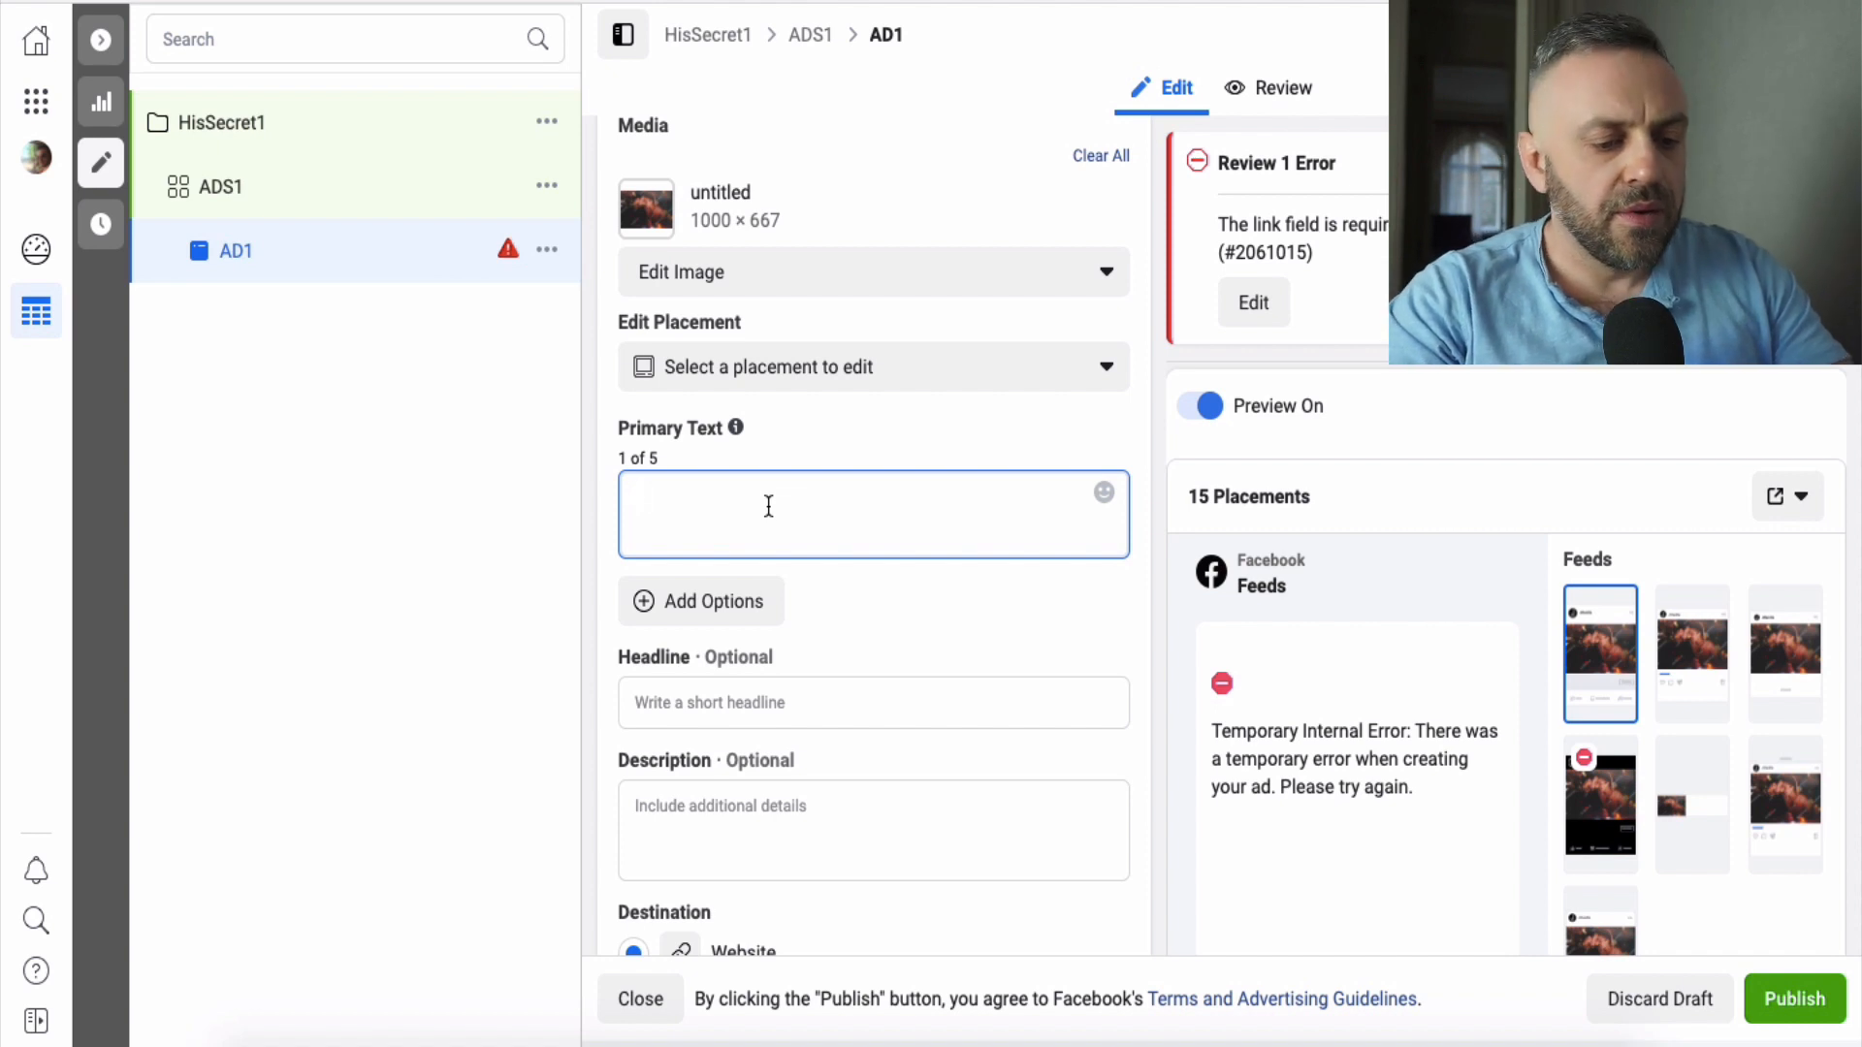
- Enter the ad's primary text "Improve your dating life. Learn what to do and what not do on your first date."
type("Impr")
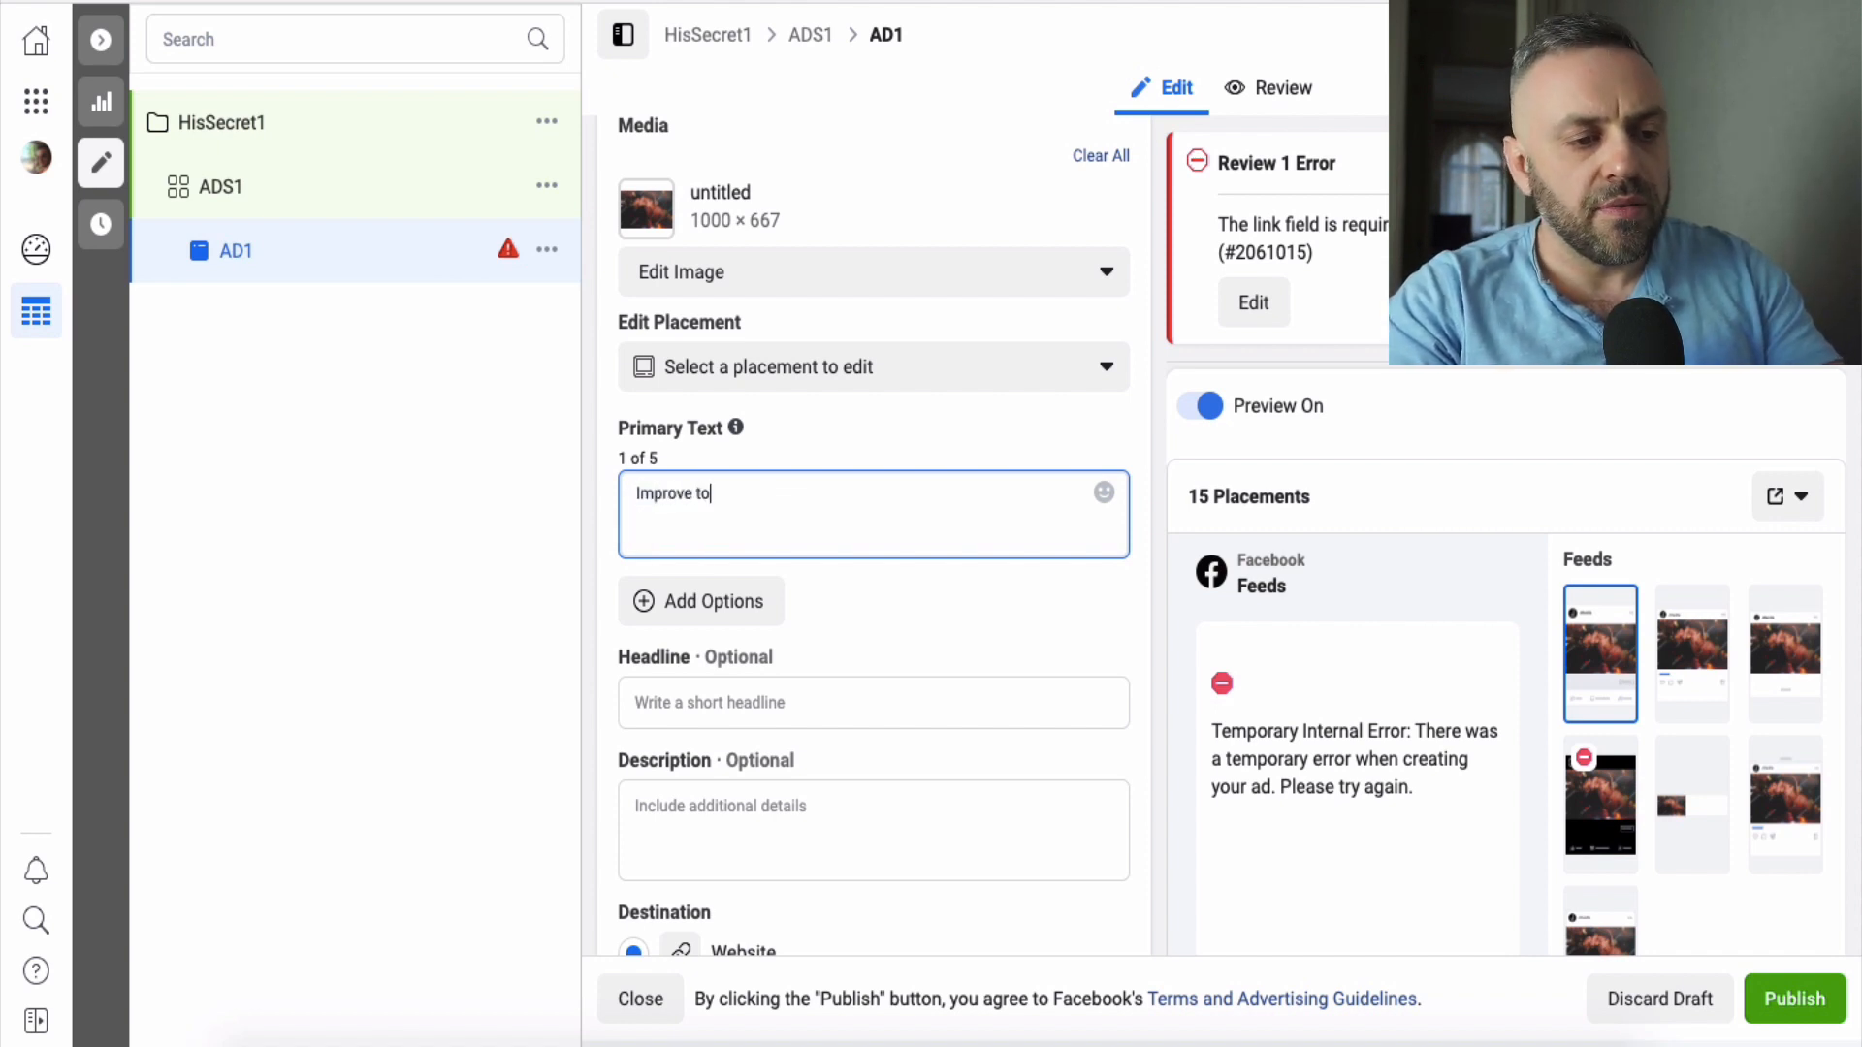
type("ove your dating life. Learn what to do and what not do on your first date.")
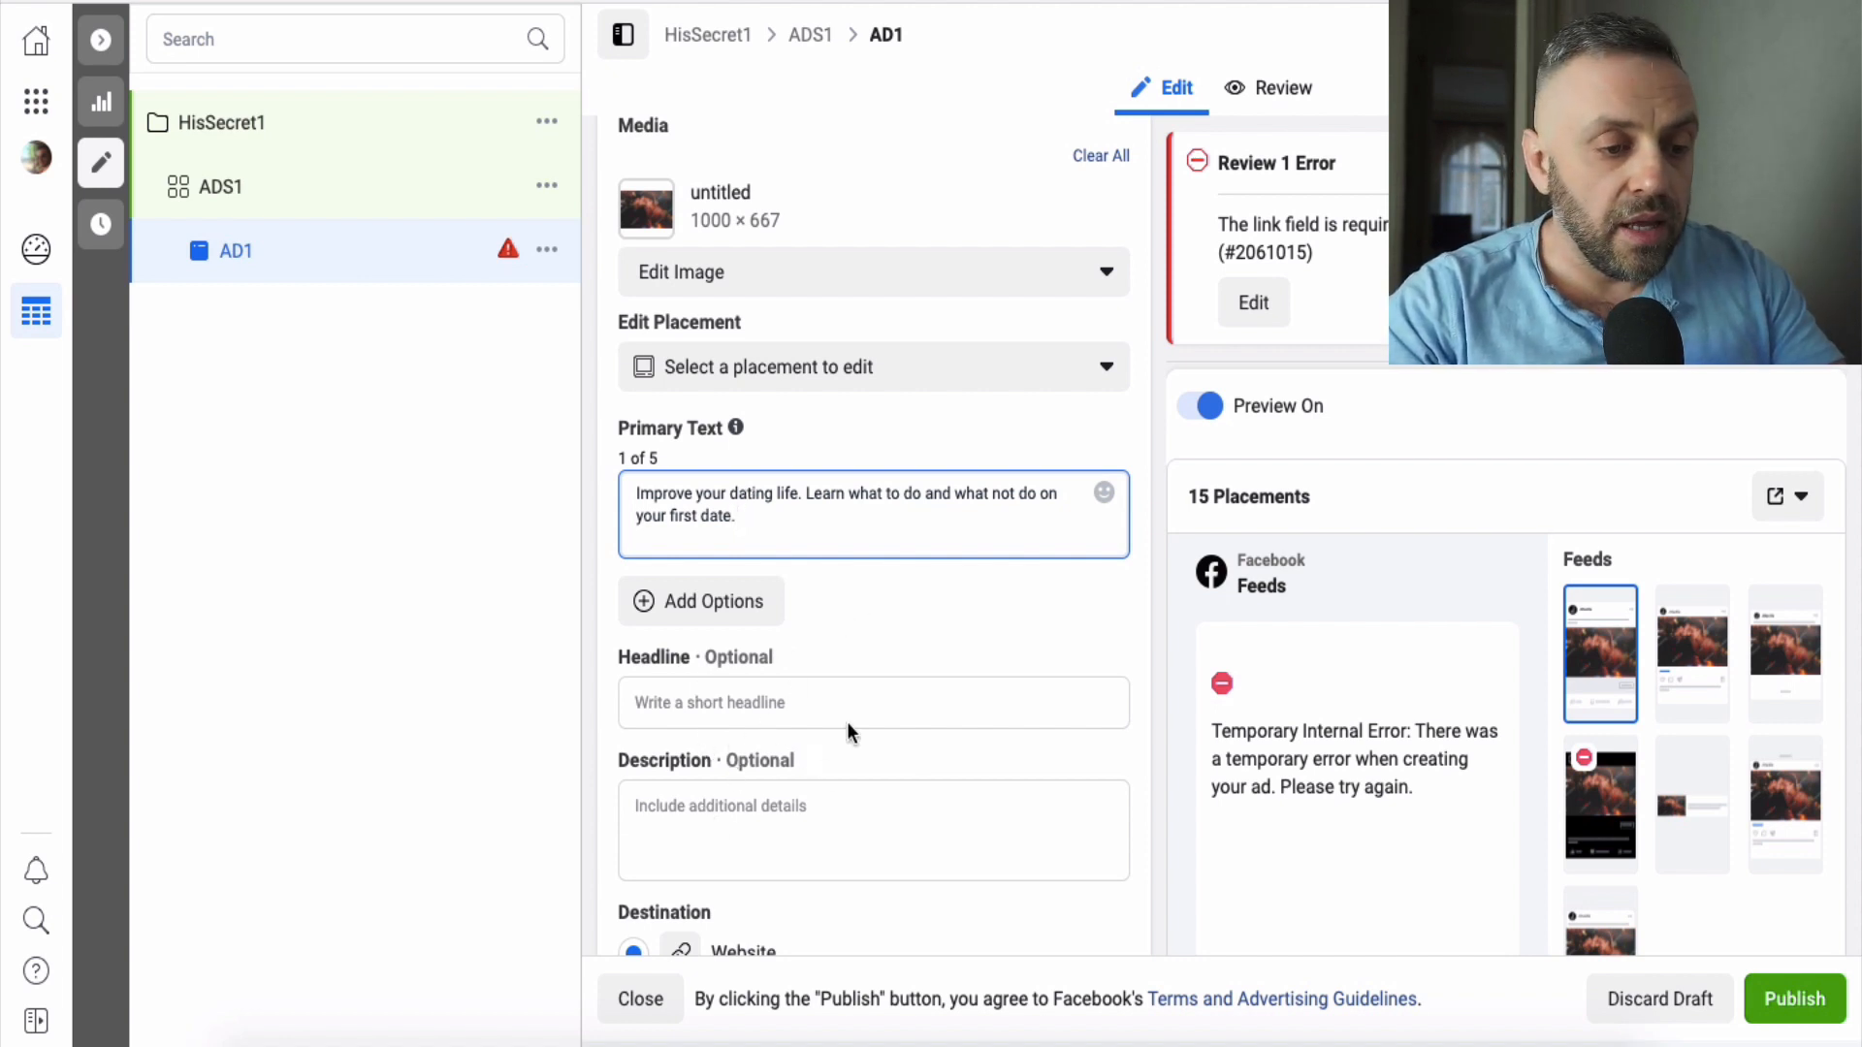
- Preview the ad in the Instagram Feed placement and check how its image and text appear
scroll(846, 687, "down", 3)
scroll(846, 687, "down", 2)
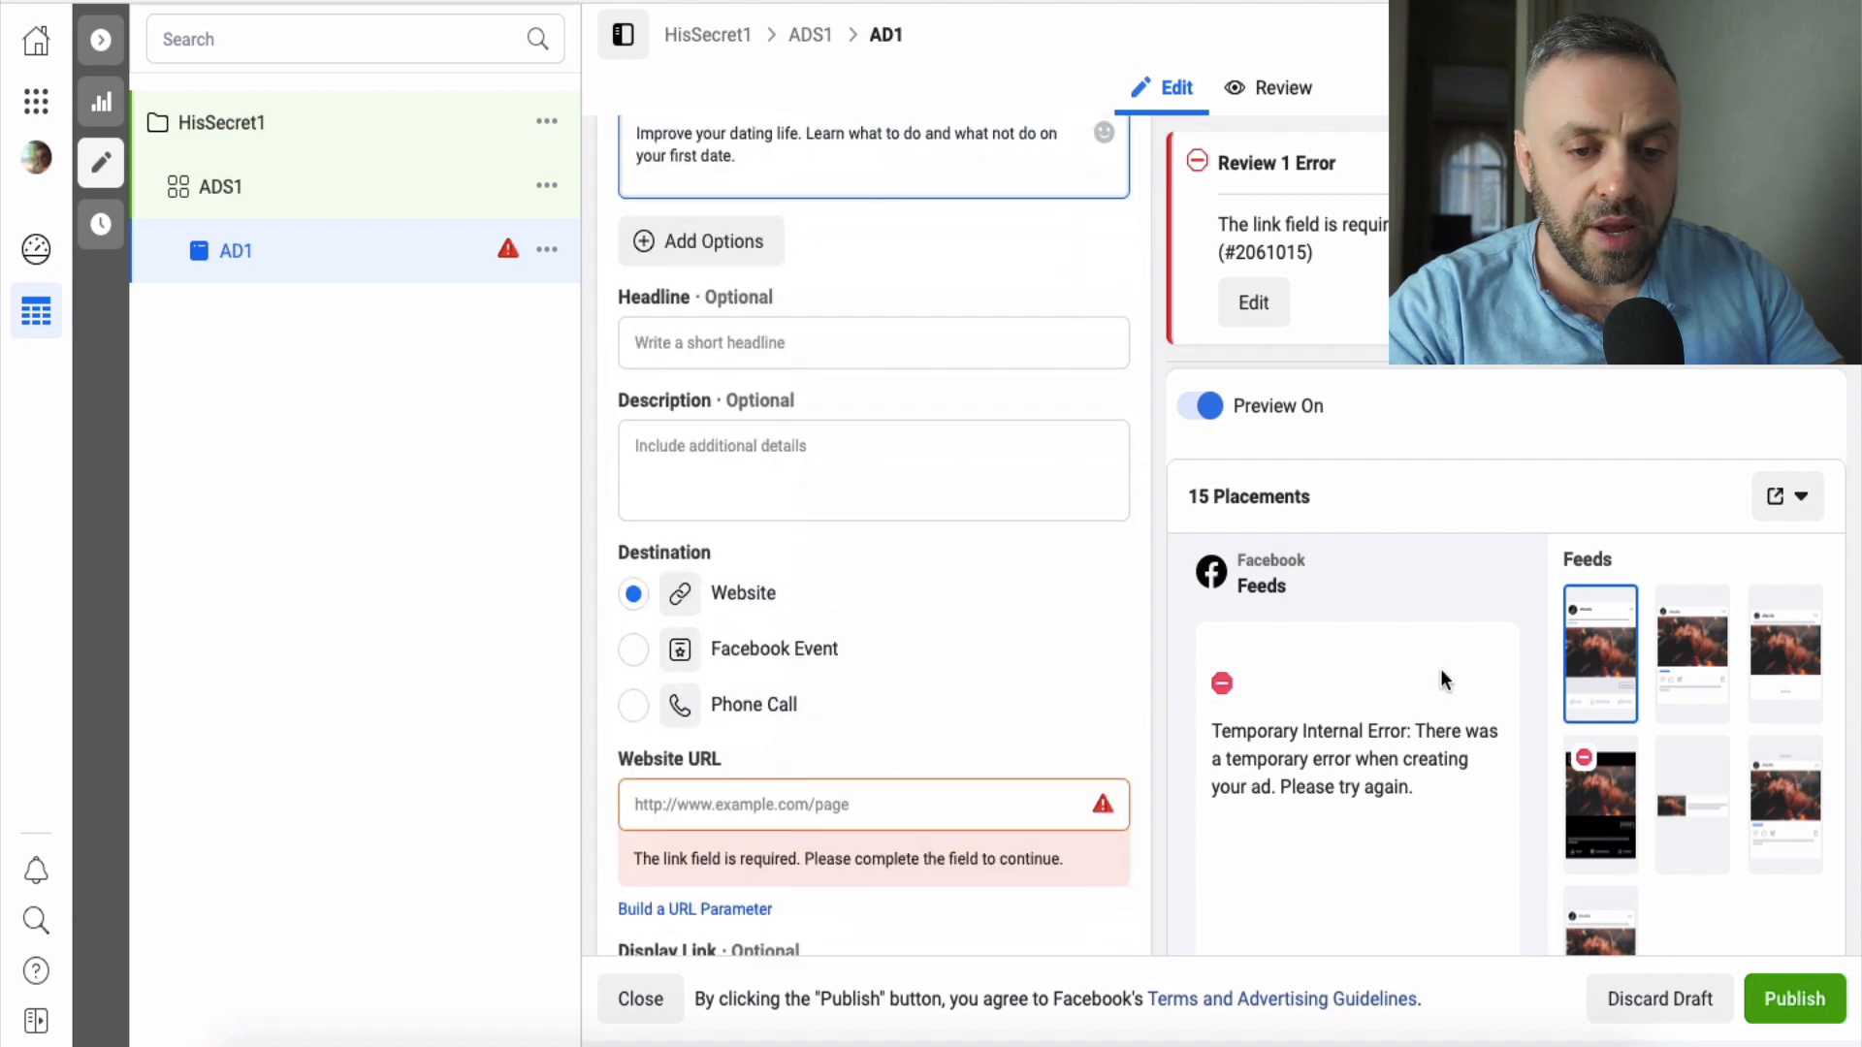
left_click(1704, 651)
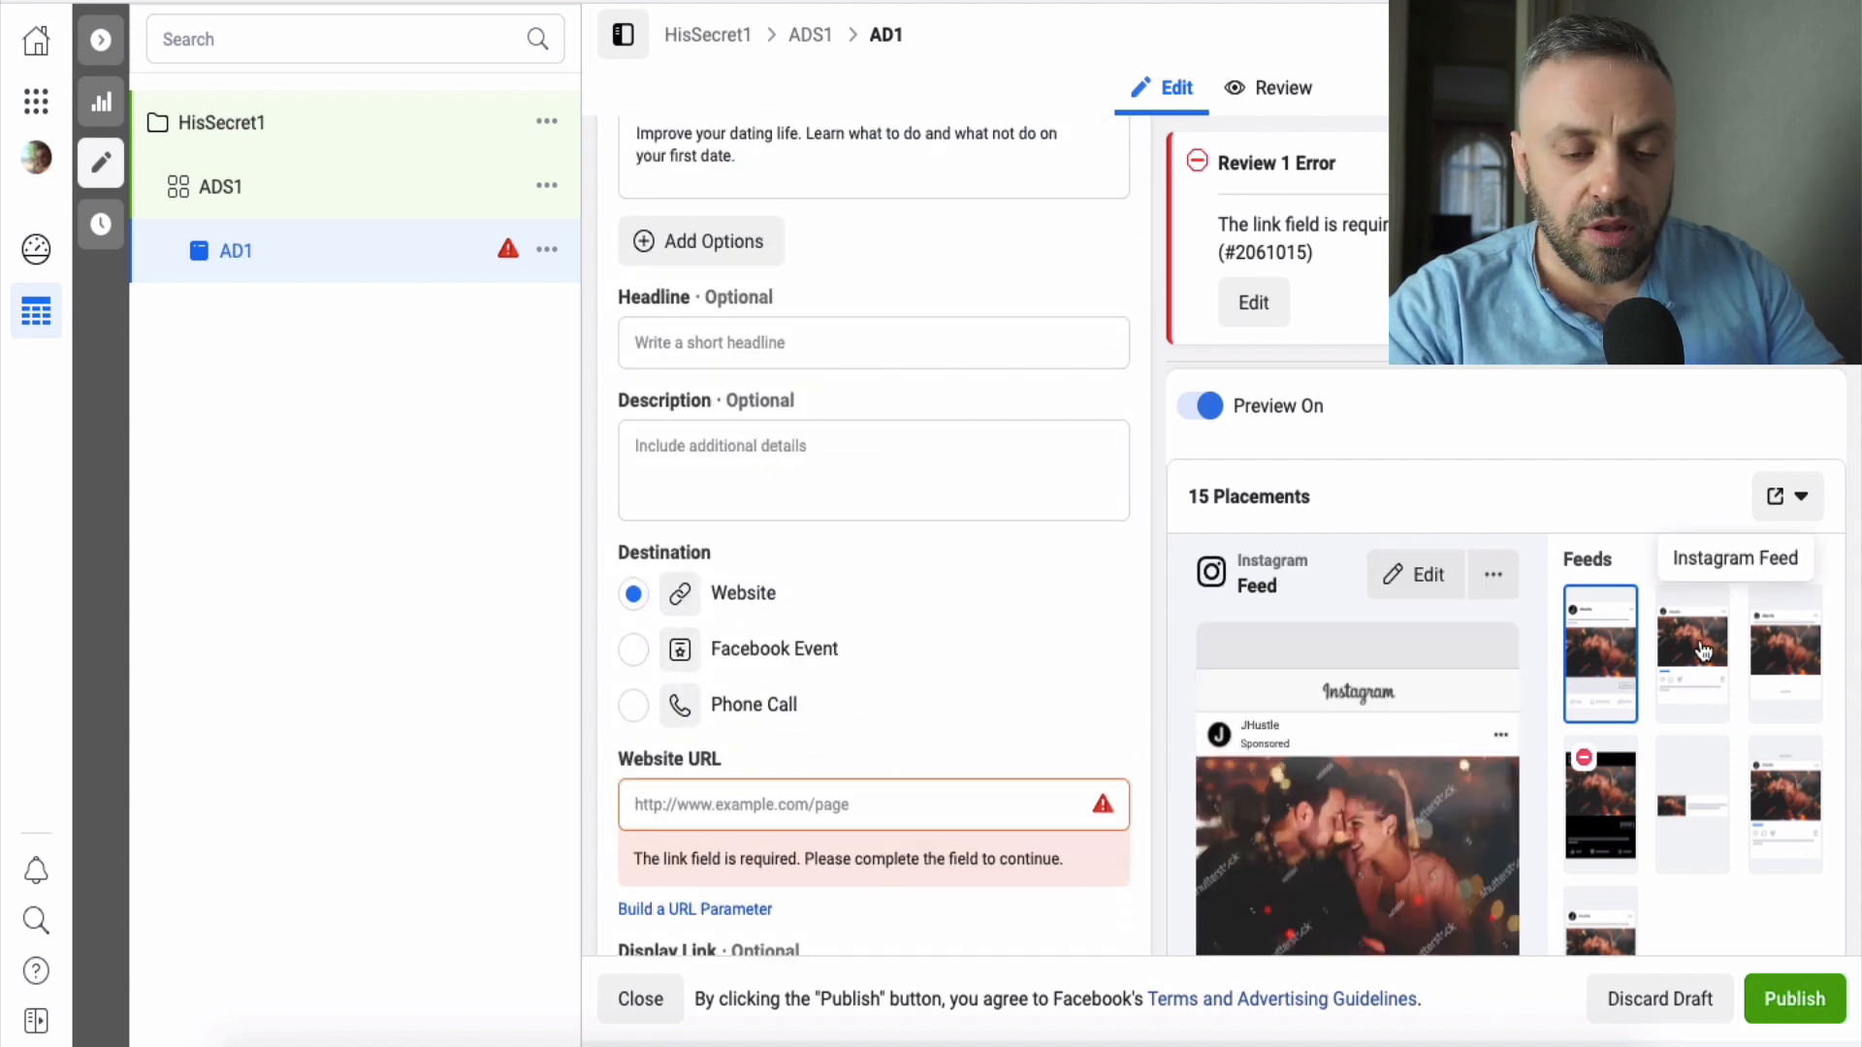
scroll(1201, 739, "down", 2)
scroll(1202, 729, "down", 2)
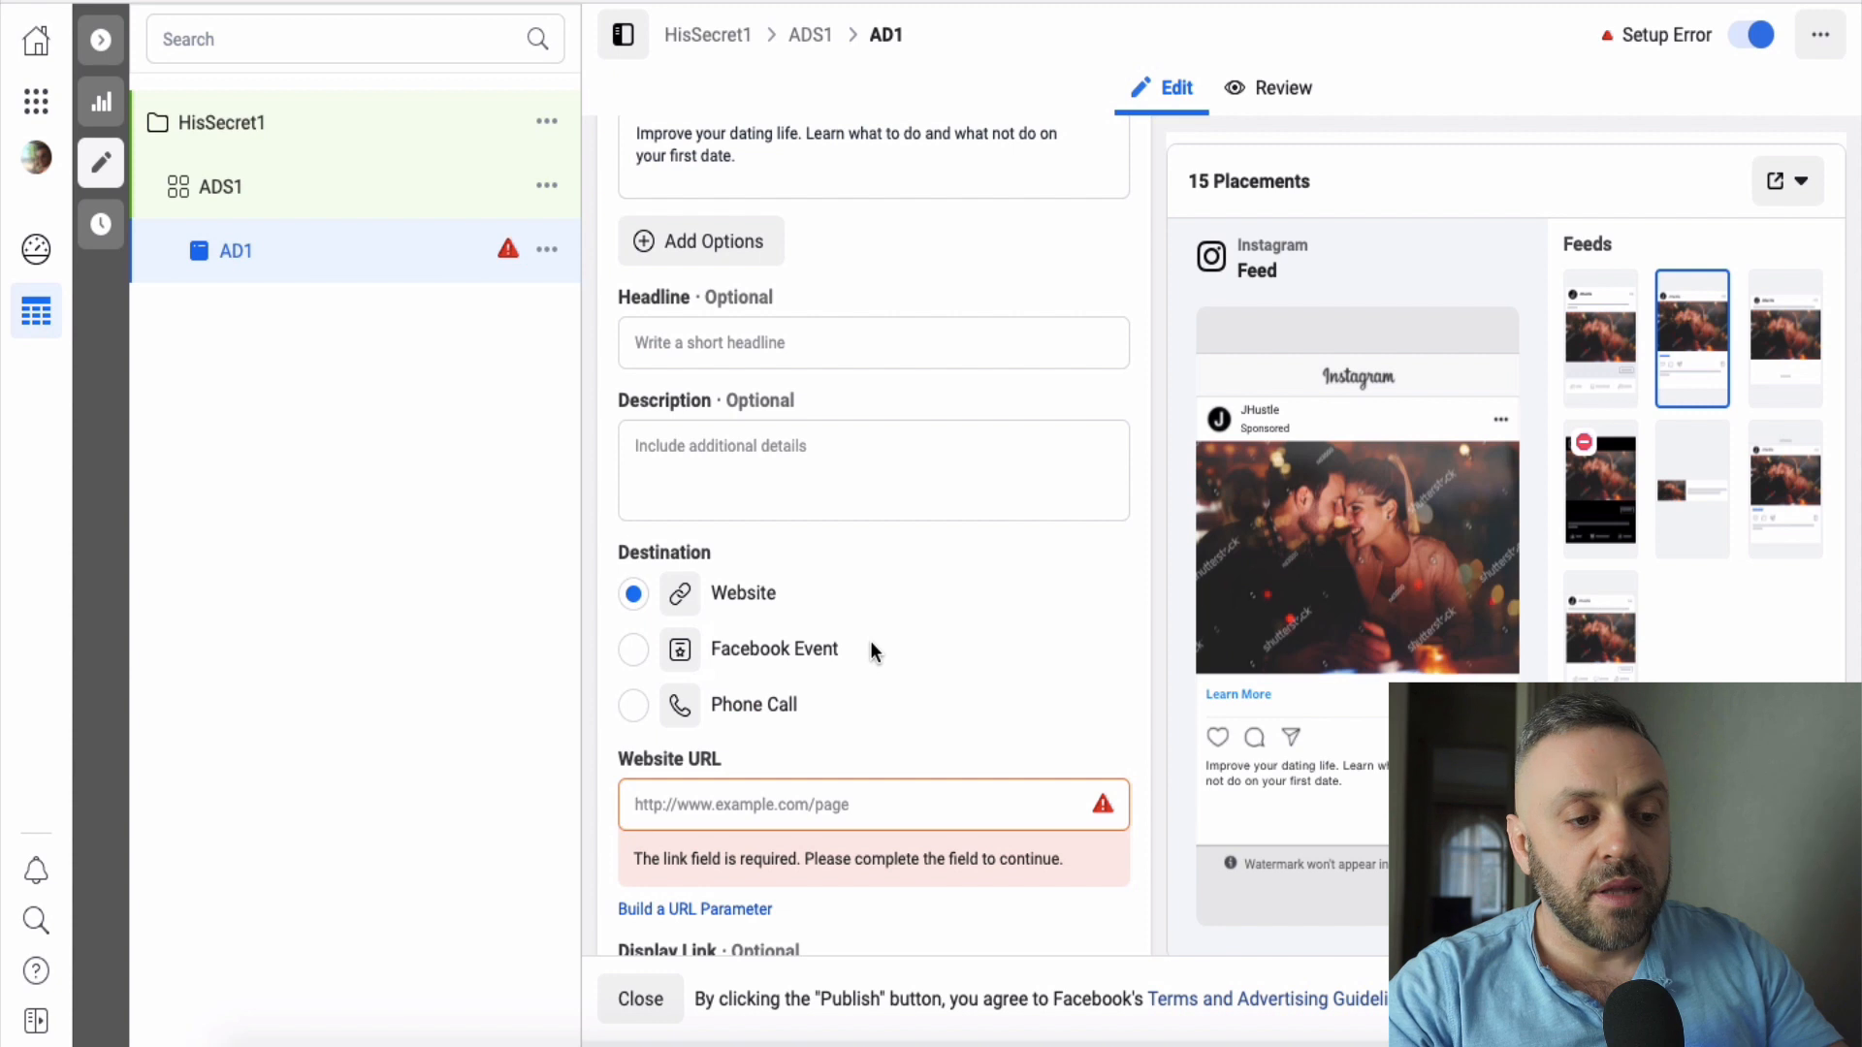
- Switch to the Digistore24 marketplace and examine the His Secret Obsession offer and its promolink
scroll(871, 644, "down", 2)
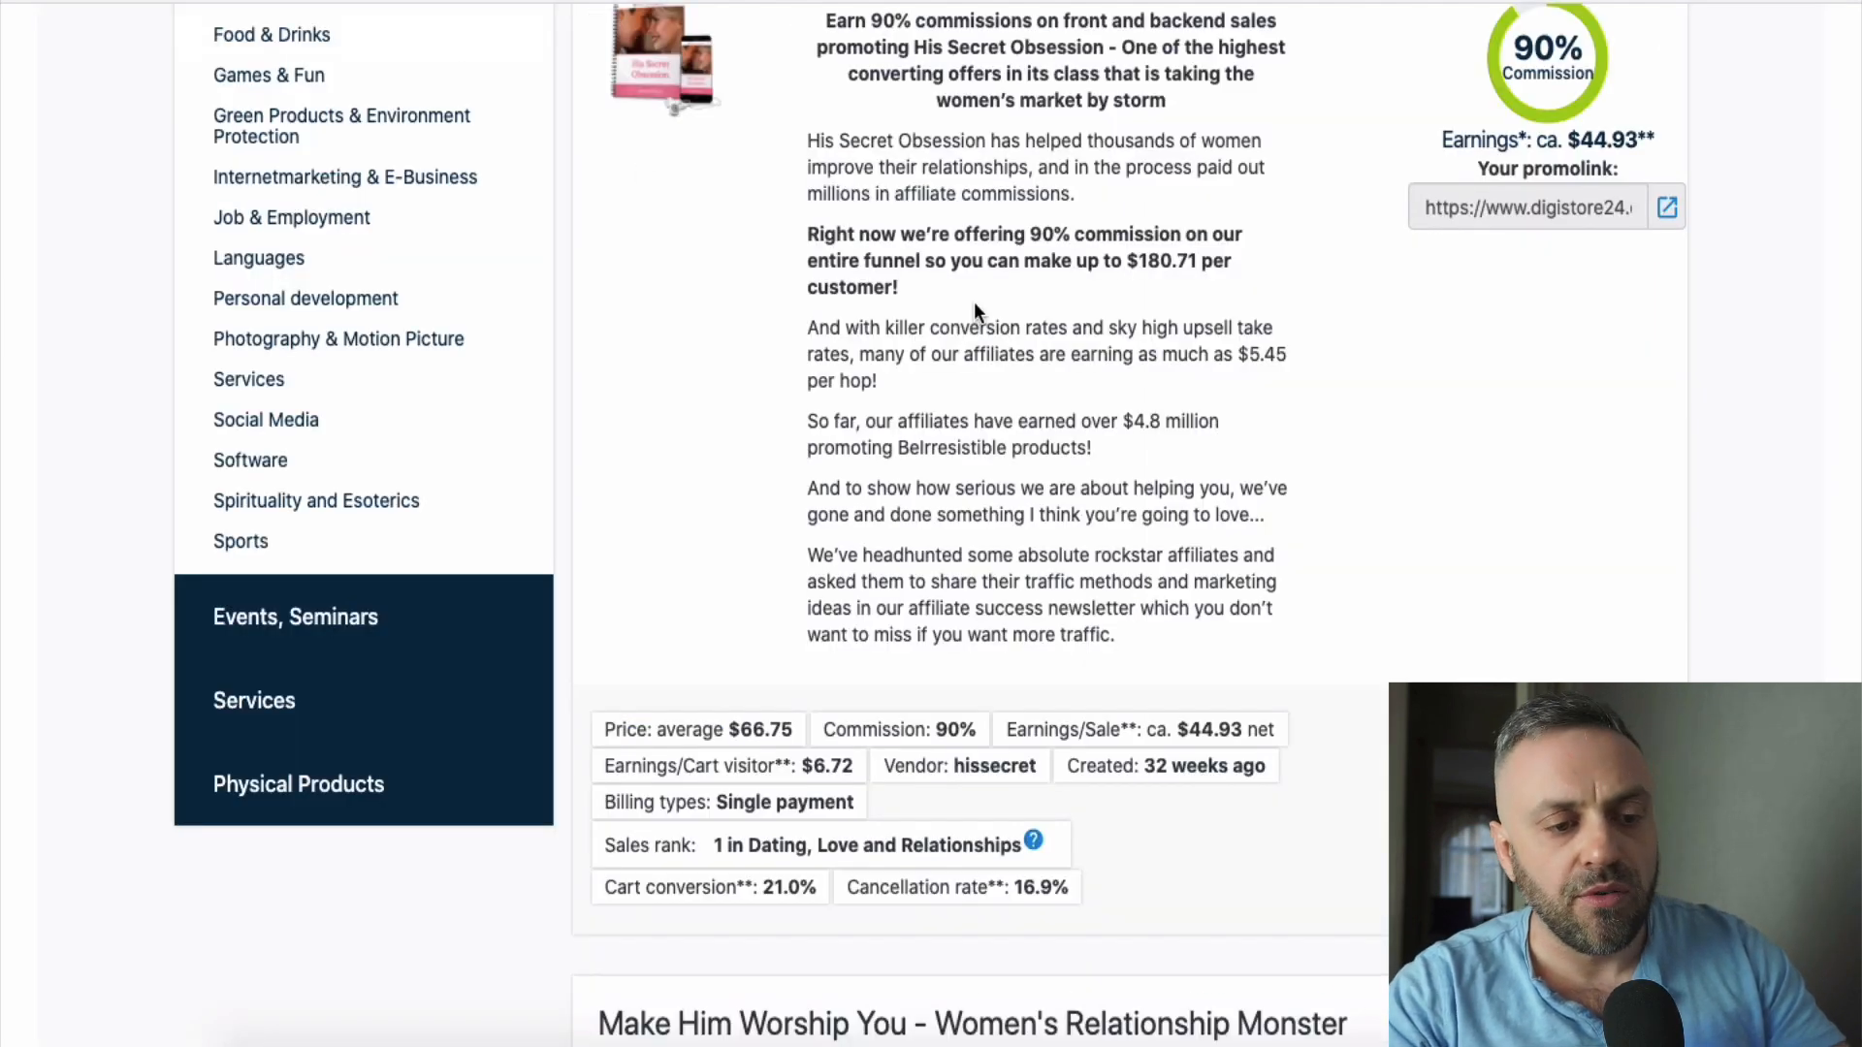
scroll(974, 301, "up", 3)
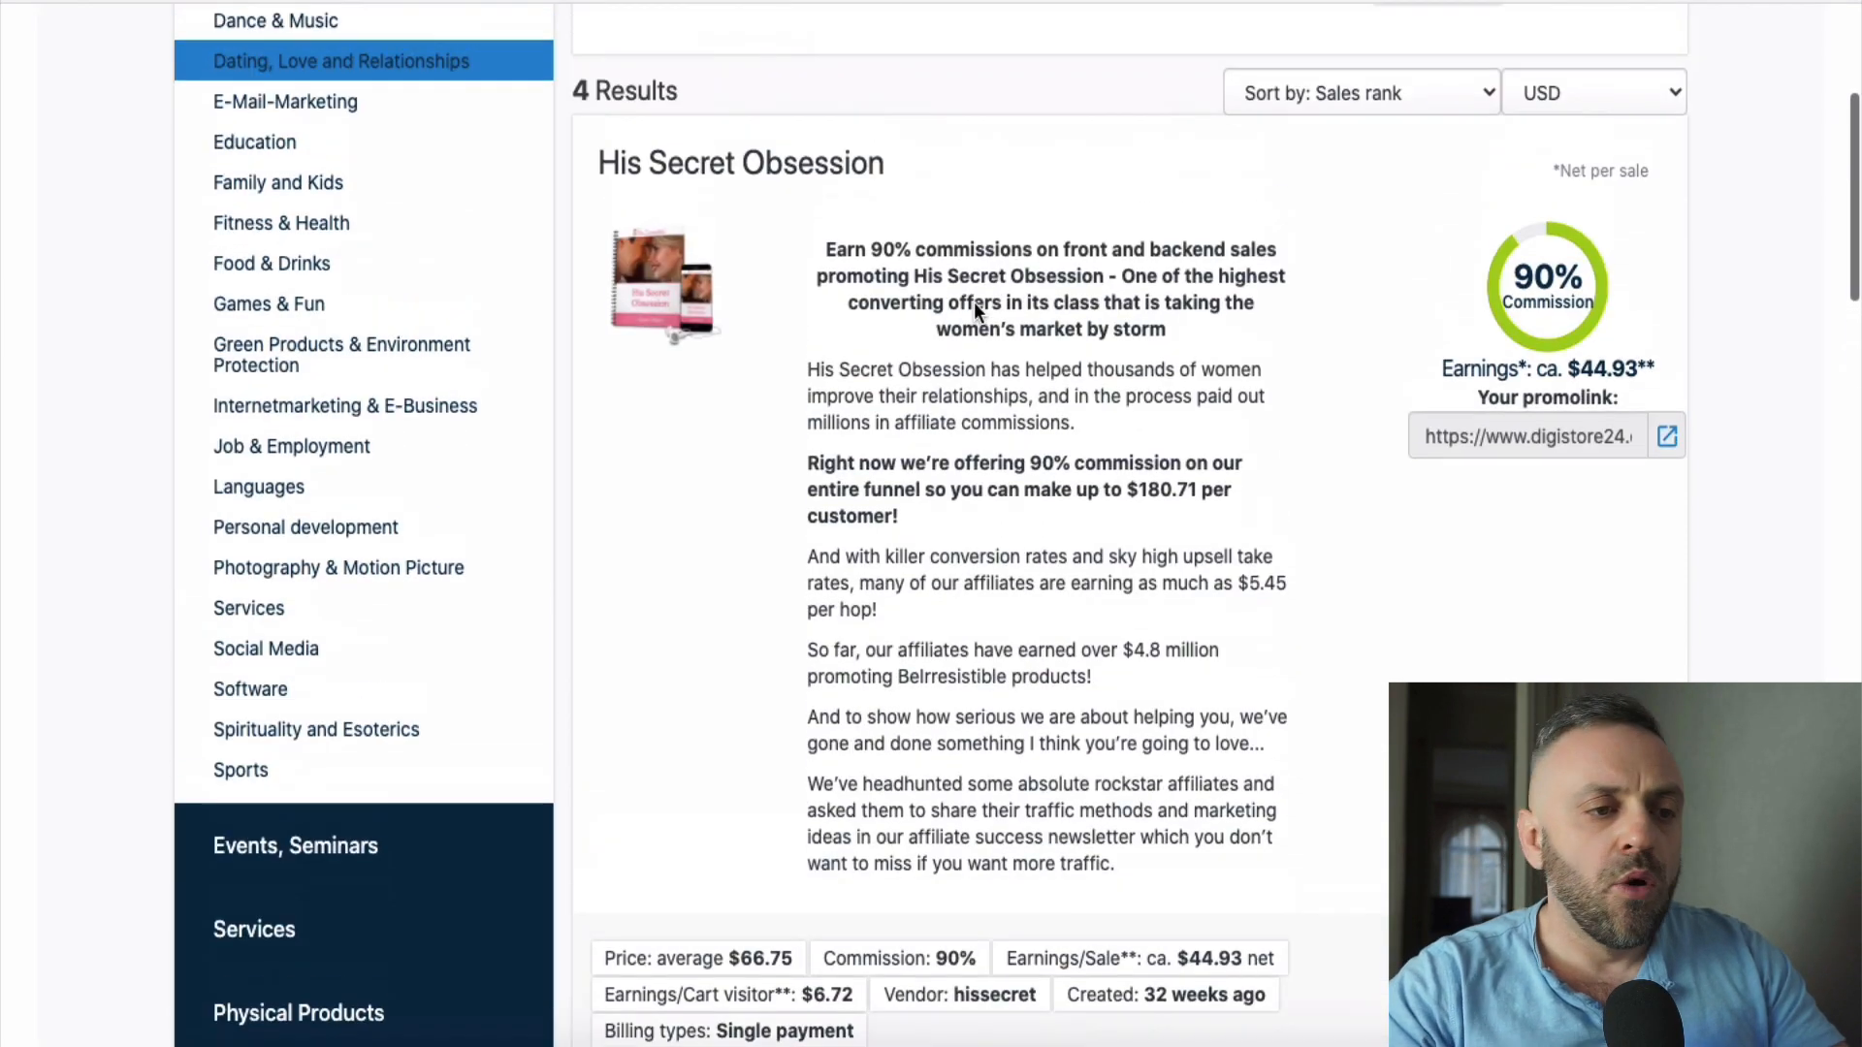